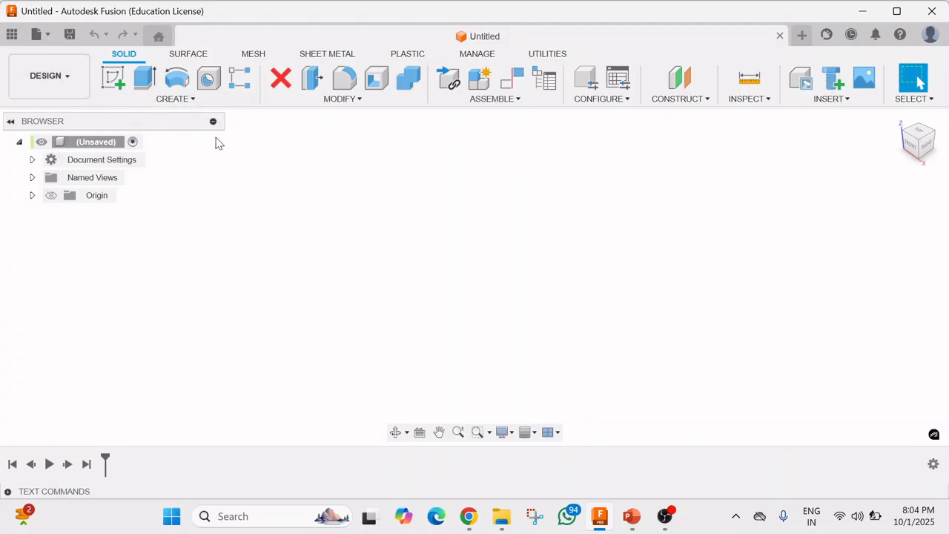
# Sketch a 30 x 30 mm center rectangle at the origin on the YZ plane and finish the sketch.
pyautogui.click(114, 77)
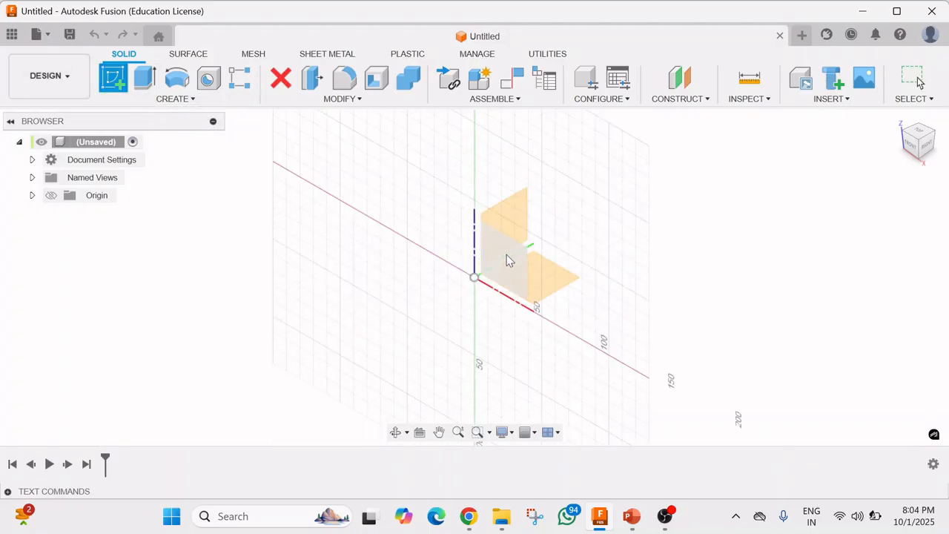
pyautogui.click(518, 217)
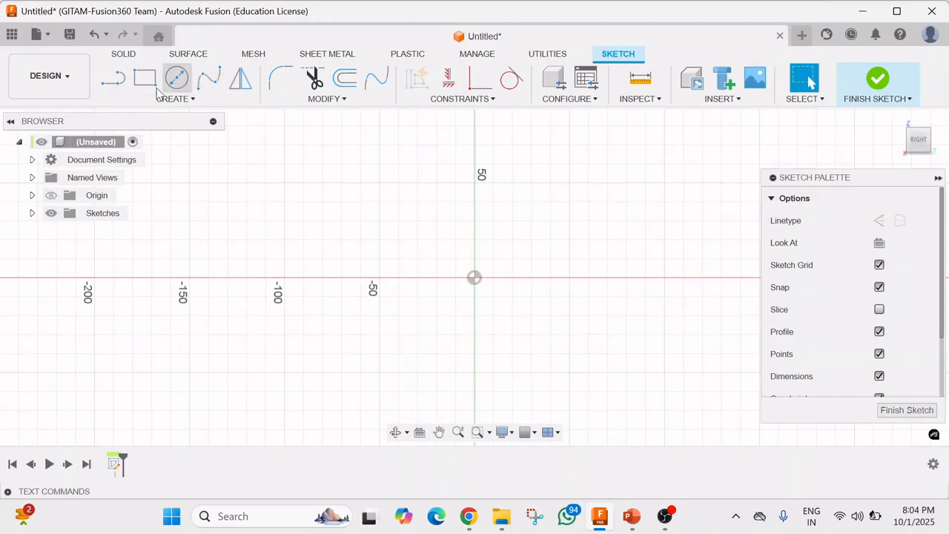
pyautogui.click(176, 100)
pyautogui.moveTo(231, 131)
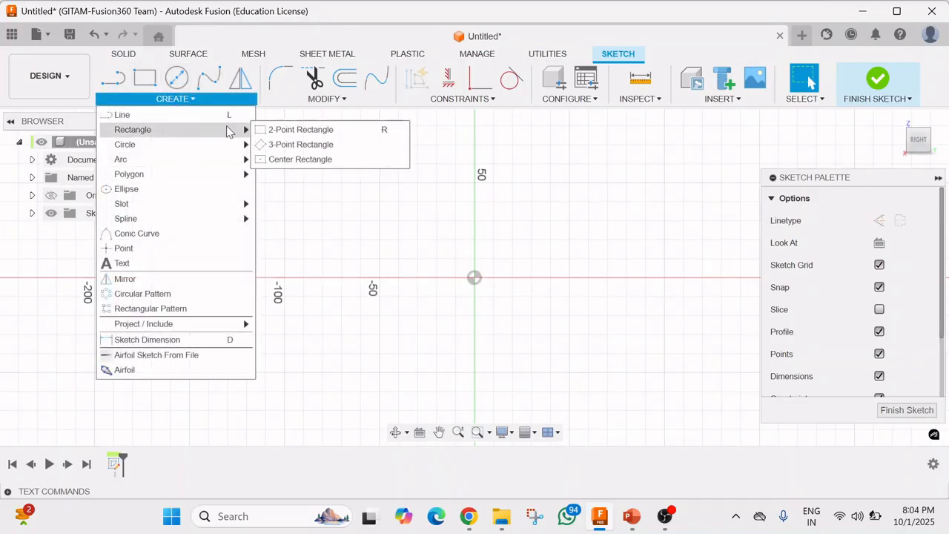
pyautogui.click(319, 158)
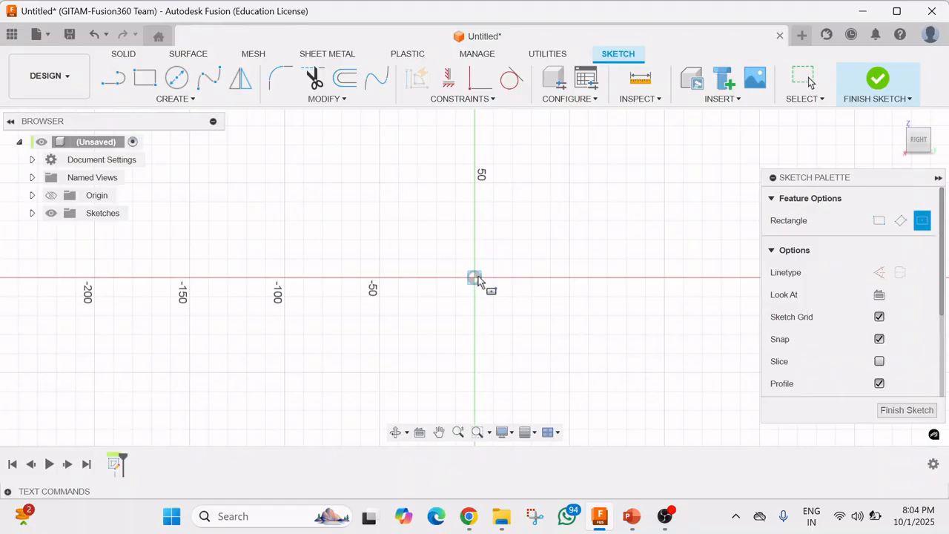
pyautogui.click(475, 278)
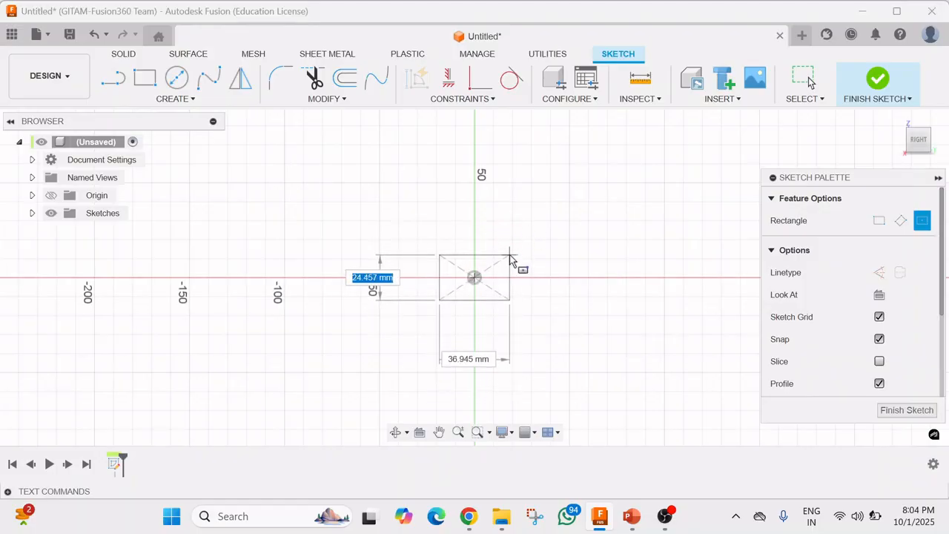
pyautogui.scroll(2, 512, 256)
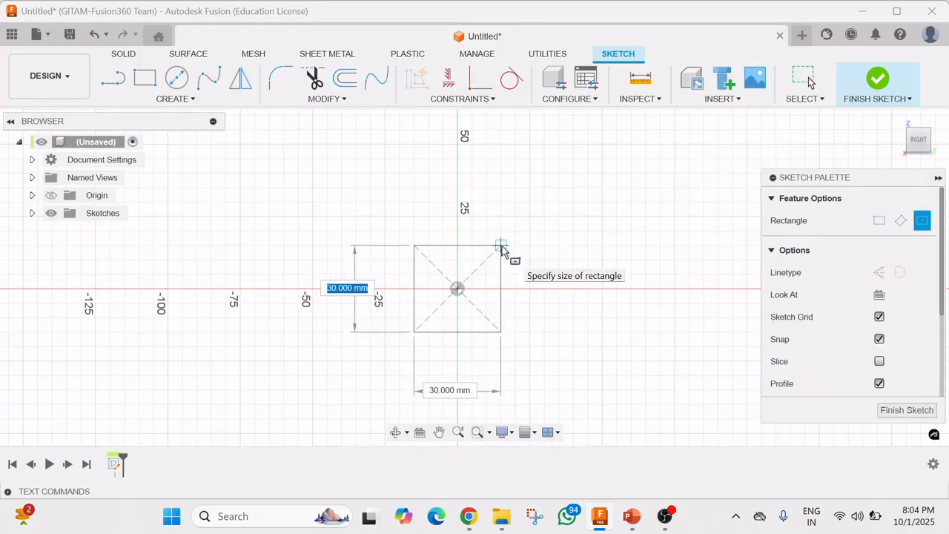
pyautogui.click(502, 248)
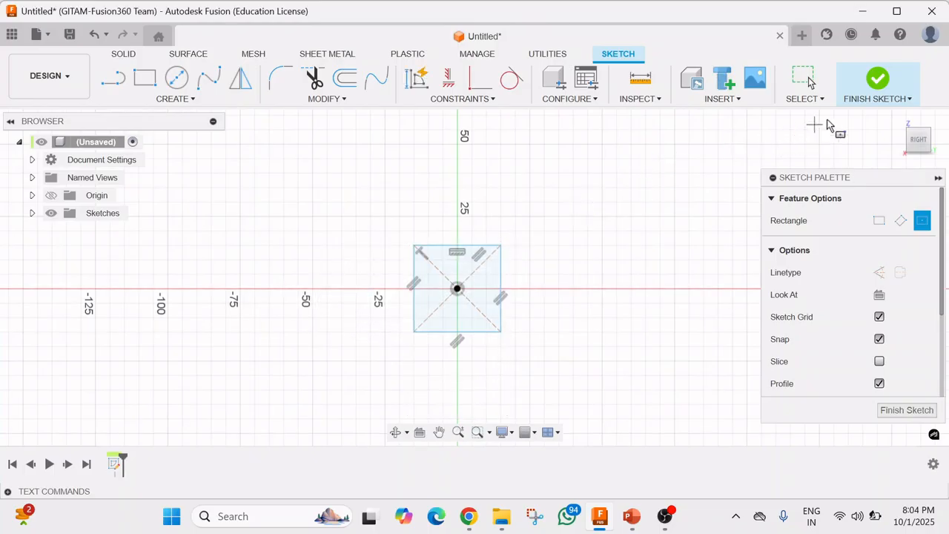
pyautogui.click(876, 81)
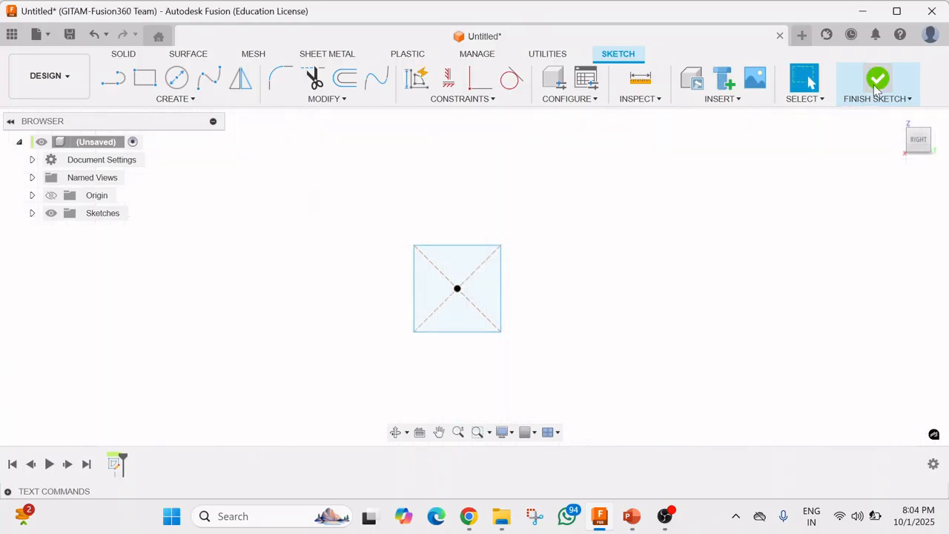
# Extrude the 30 mm square profile 100 mm to one side as a new body.
pyautogui.click(898, 120)
pyautogui.click(472, 223)
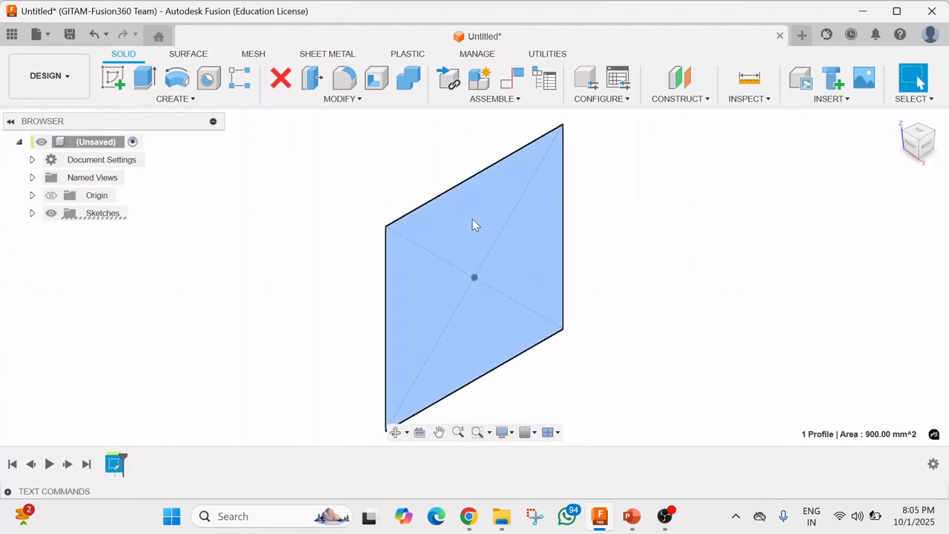
pyautogui.rightClick(473, 221)
pyautogui.click(519, 197)
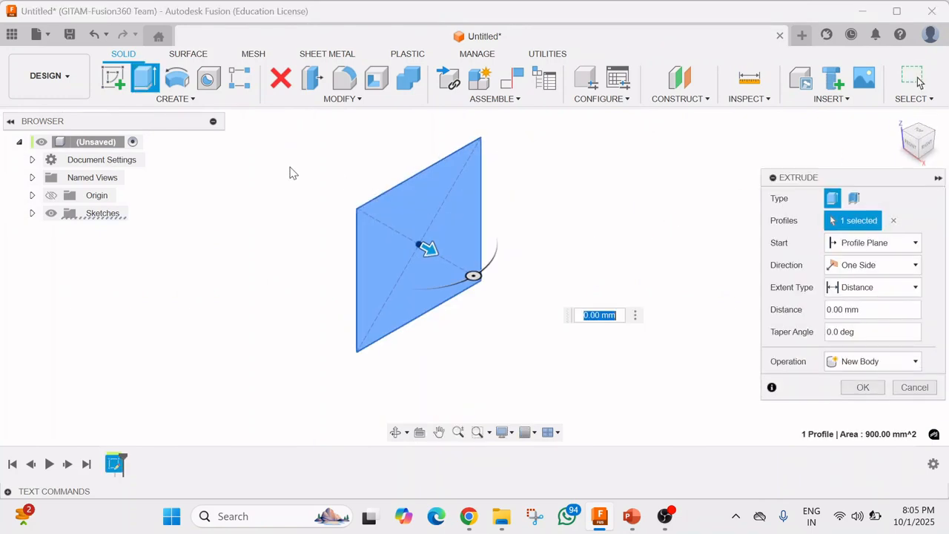
pyautogui.scroll(-3, 282, 174)
pyautogui.moveTo(356, 213); pyautogui.dragTo(534, 290)
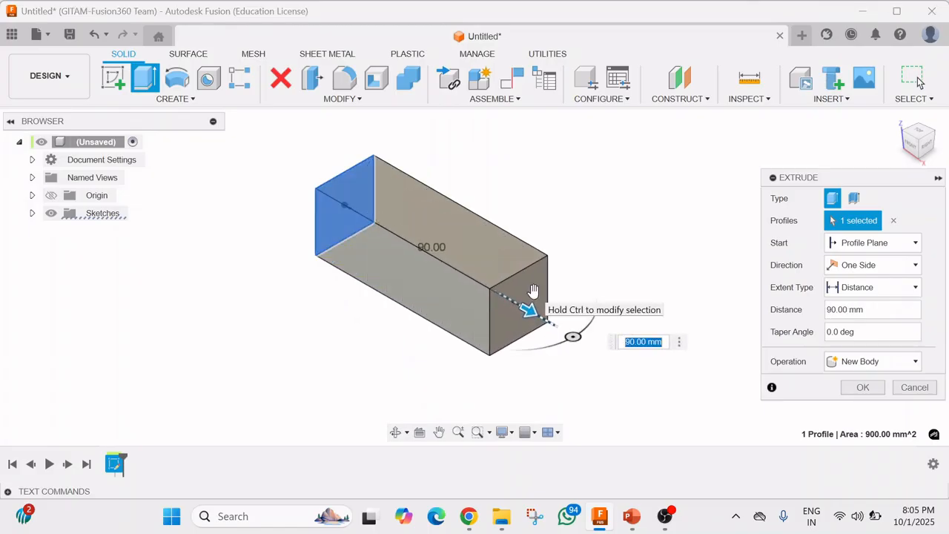
pyautogui.write('100')
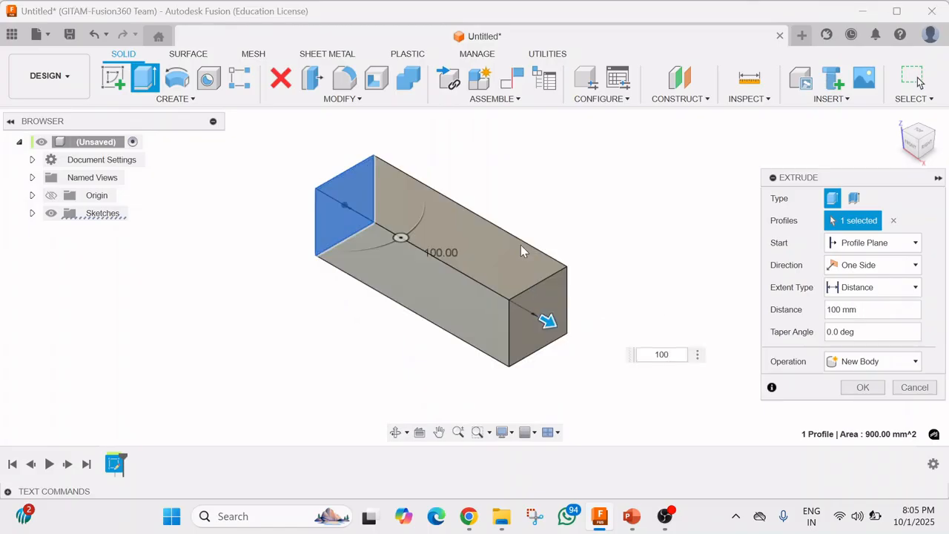
pyautogui.scroll(-2, 245, 272)
pyautogui.click(865, 387)
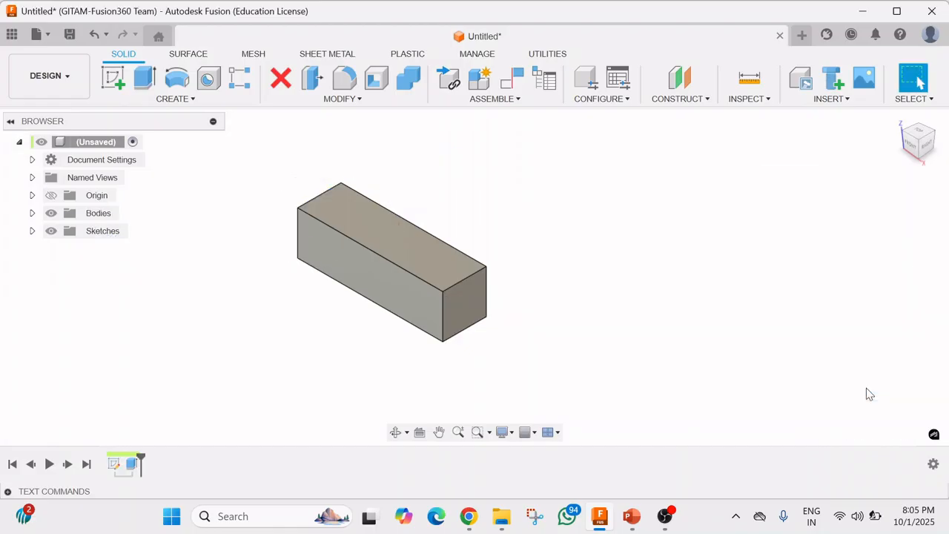
# Sketch a 20 x 20 mm center rectangle at the middle of the bar's front end face and finish the sketch.
pyautogui.click(112, 77)
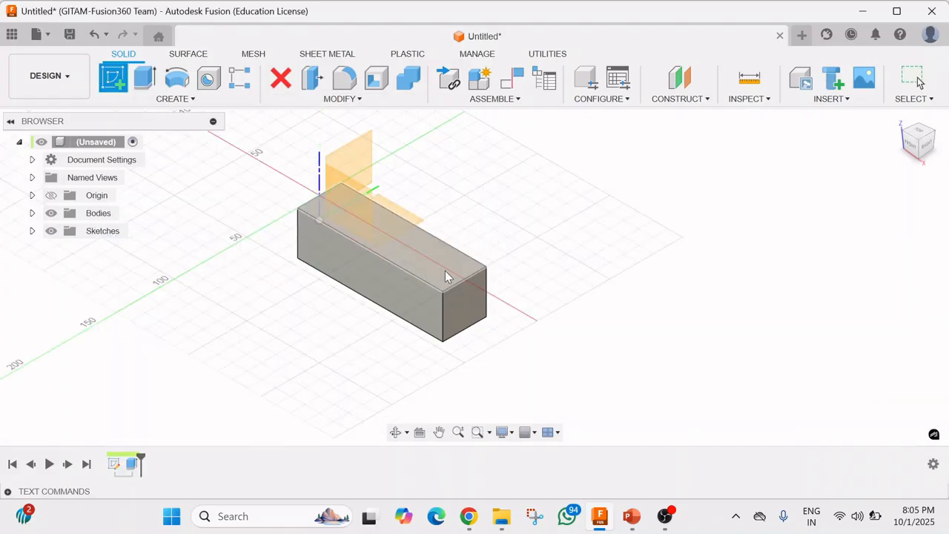
pyautogui.click(478, 296)
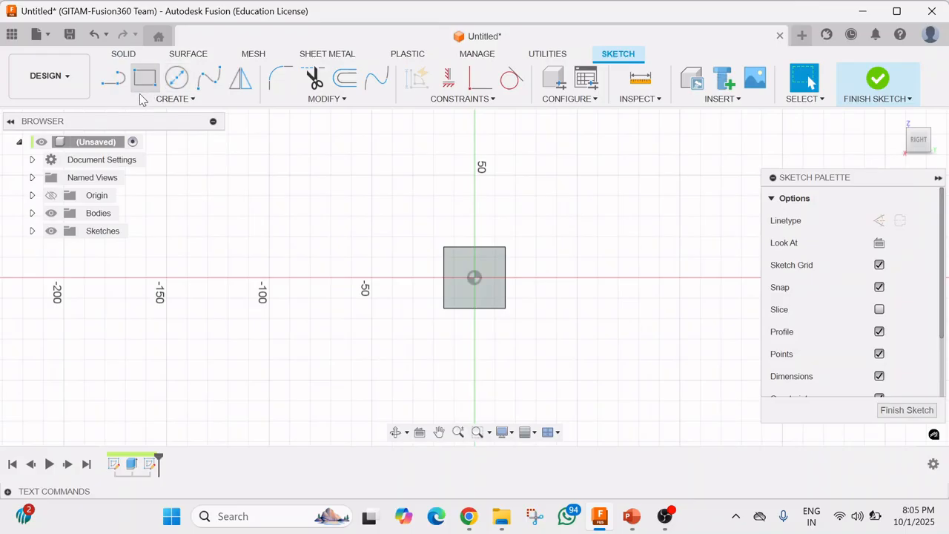
pyautogui.click(174, 98)
pyautogui.moveTo(149, 130)
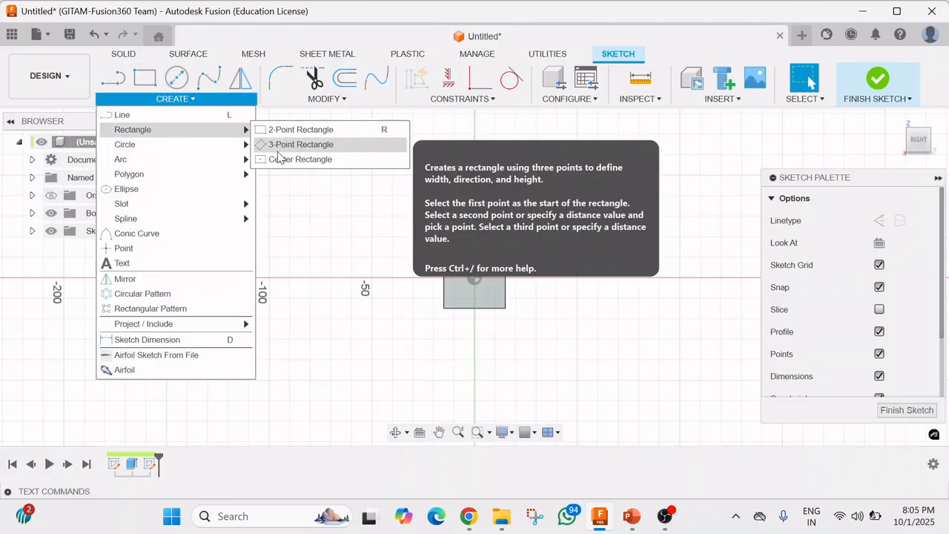
pyautogui.click(285, 158)
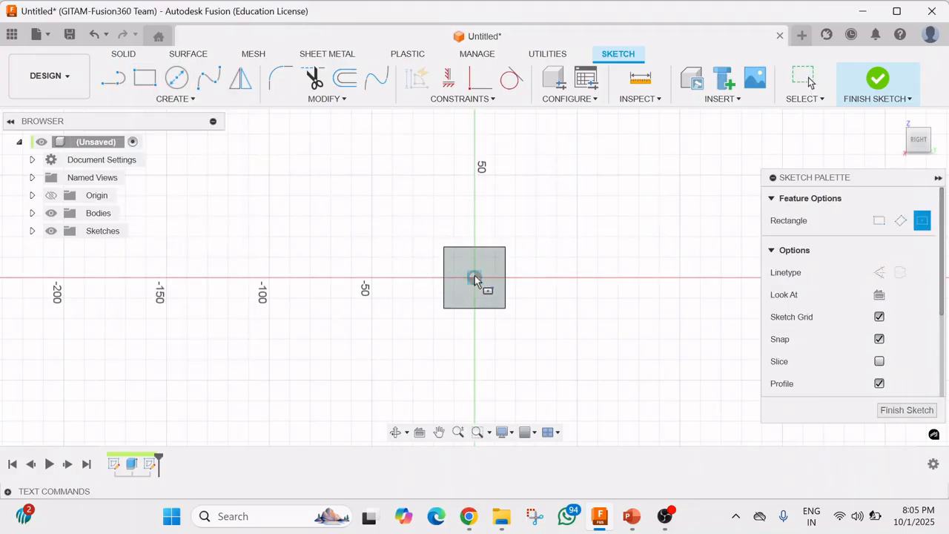
pyautogui.scroll(5, 474, 277)
pyautogui.click(475, 280)
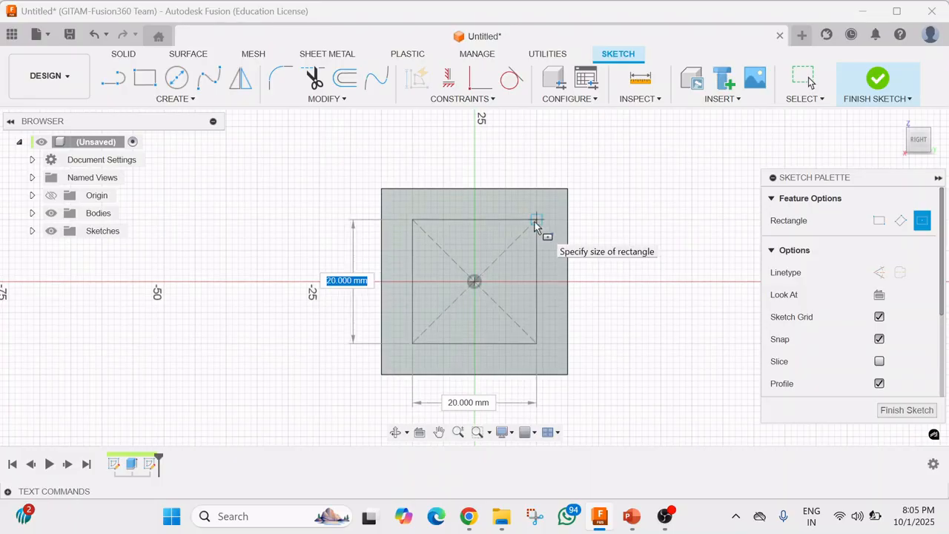
pyautogui.click(537, 225)
pyautogui.click(878, 80)
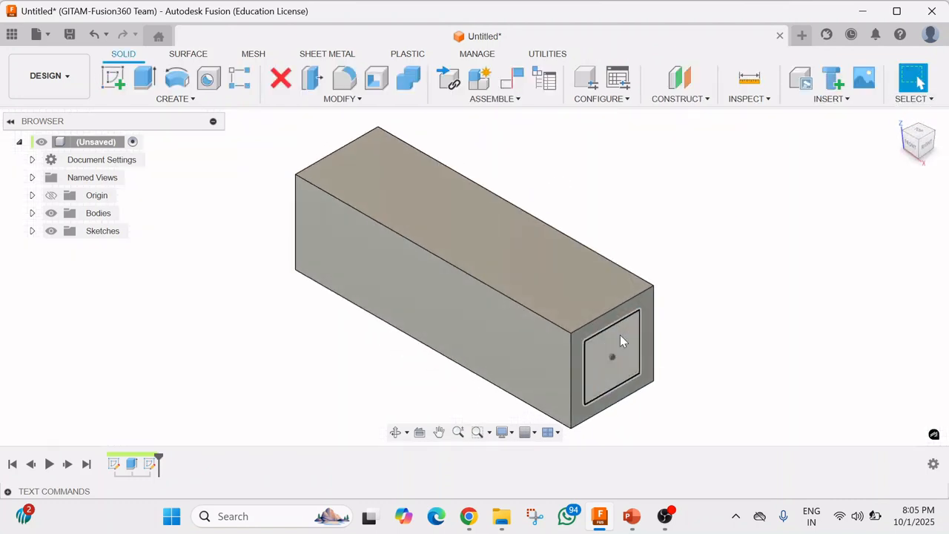
# Extrude the 20 mm square profile 100 mm outward, joined to the bar.
pyautogui.click(620, 334)
pyautogui.rightClick(621, 333)
pyautogui.click(670, 313)
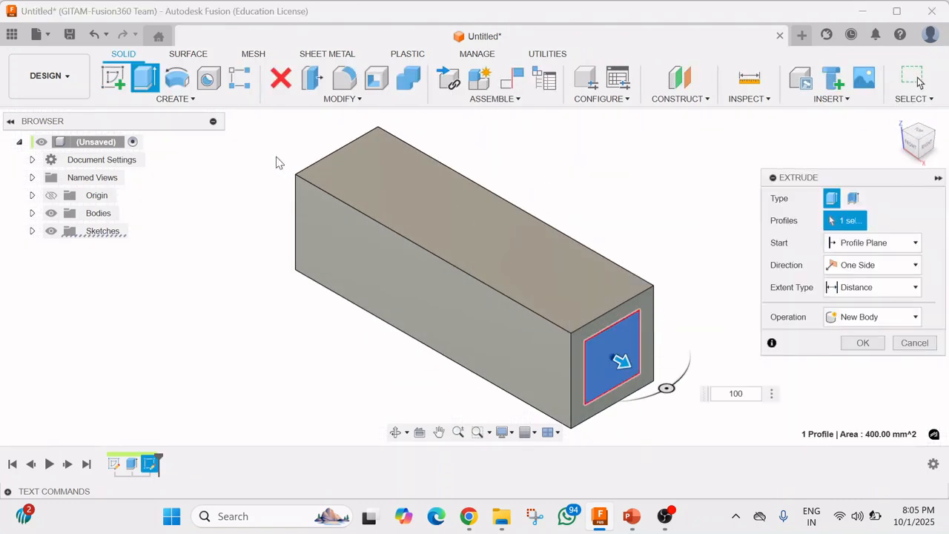
pyautogui.scroll(-3, 264, 161)
pyautogui.moveTo(454, 268); pyautogui.dragTo(599, 345)
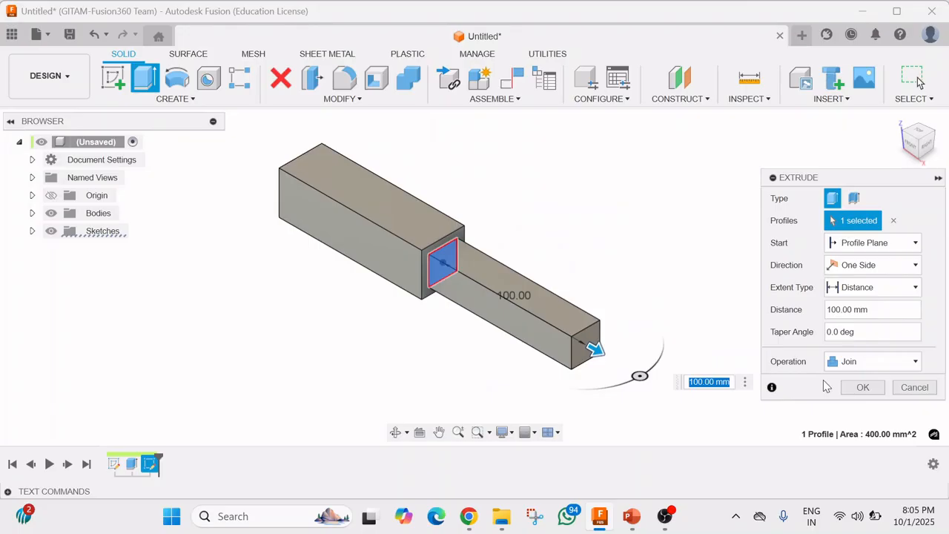
pyautogui.click(846, 391)
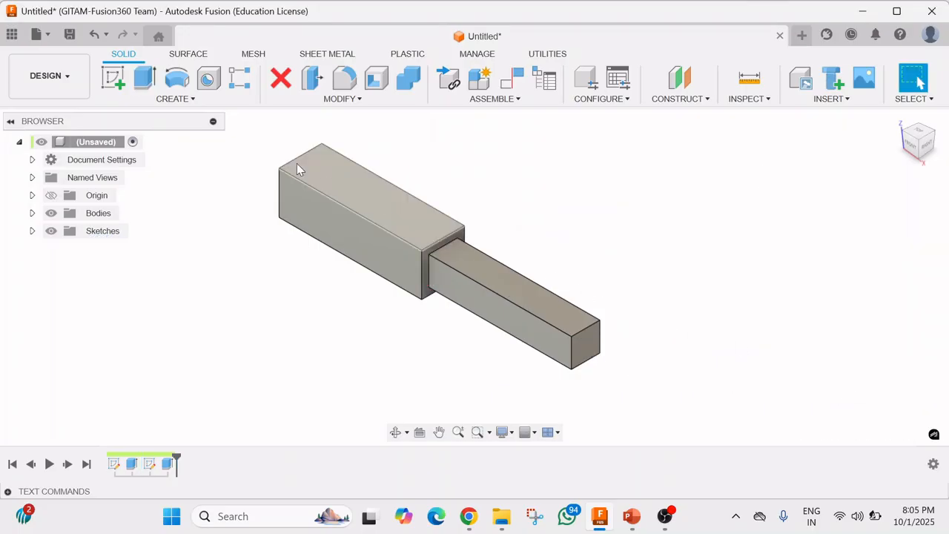
# Sketch a 10 x 10 mm center rectangle at the middle of the narrower section's end face and finish the sketch.
pyautogui.click(114, 78)
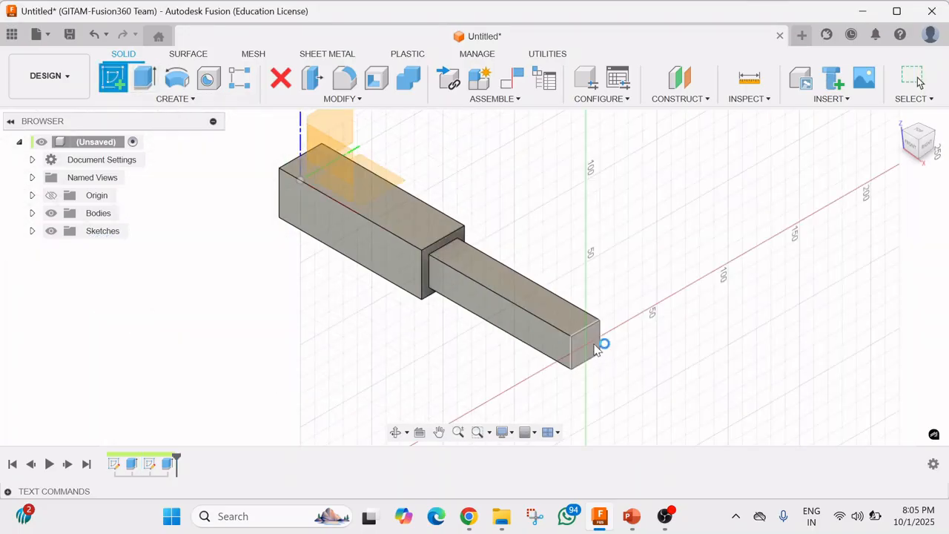
pyautogui.click(599, 342)
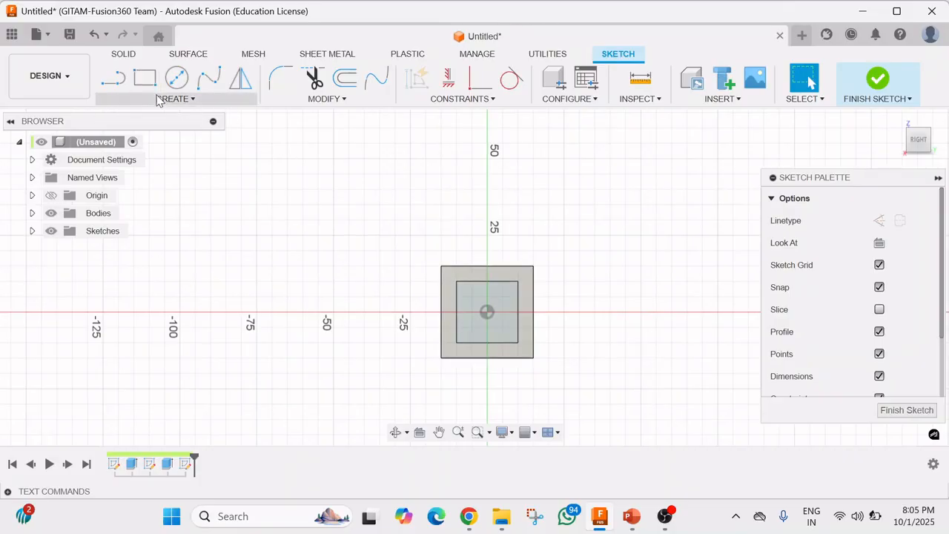
pyautogui.click(165, 99)
pyautogui.moveTo(188, 130)
pyautogui.click(300, 160)
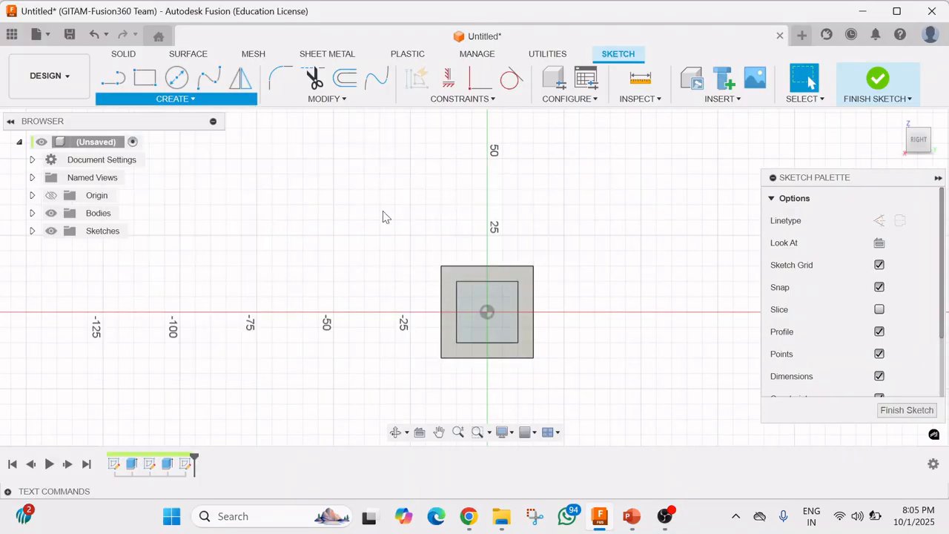
pyautogui.scroll(3, 579, 337)
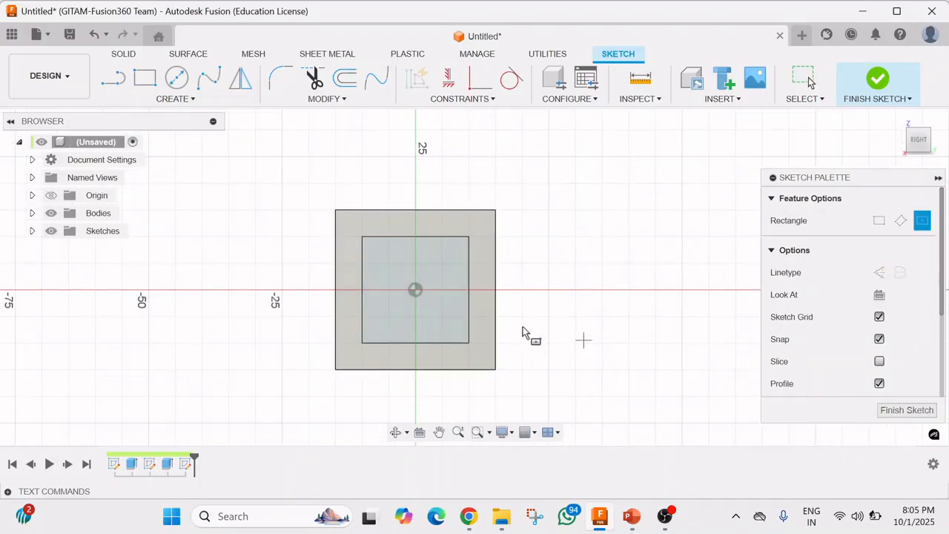
pyautogui.click(414, 289)
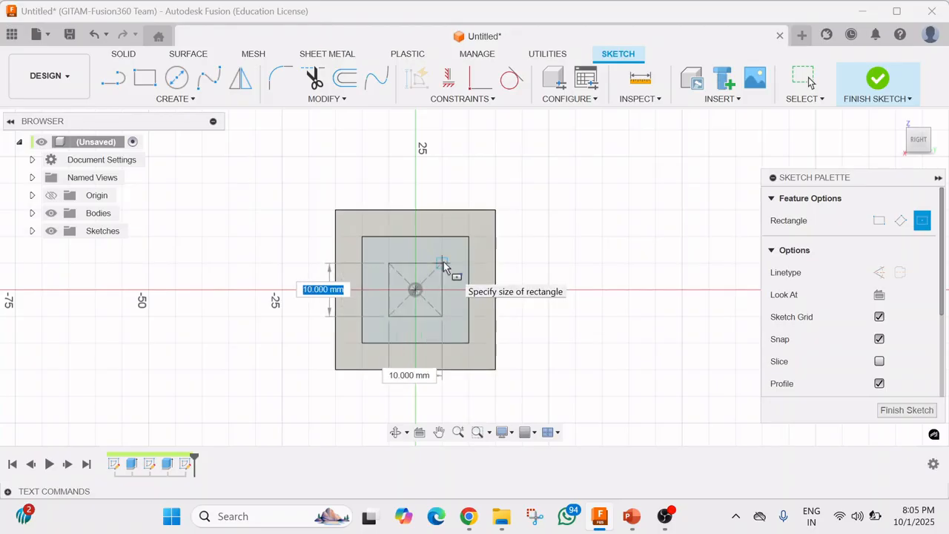
pyautogui.click(444, 268)
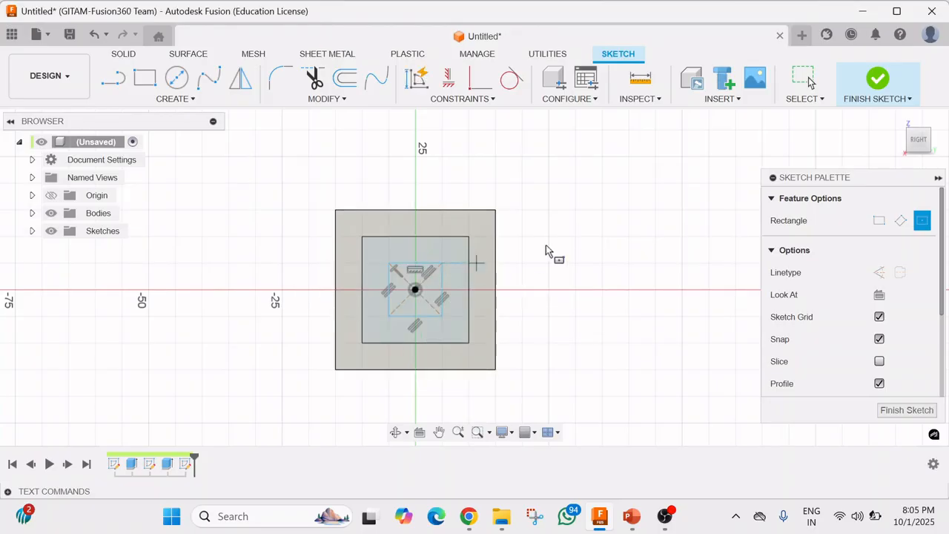
pyautogui.click(878, 78)
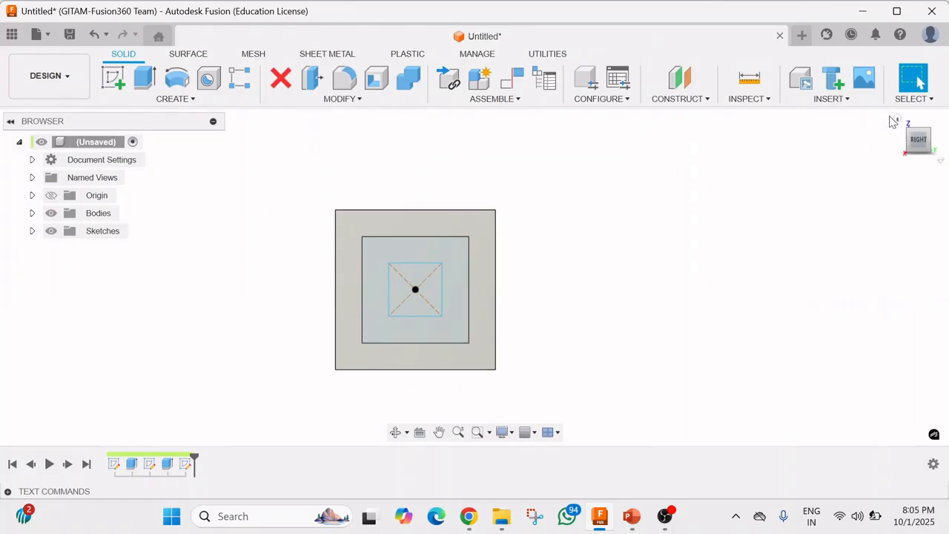
# Extrude the 10 mm square profile on the narrower section's end face 100 mm outward, joined to the bar.
pyautogui.click(898, 120)
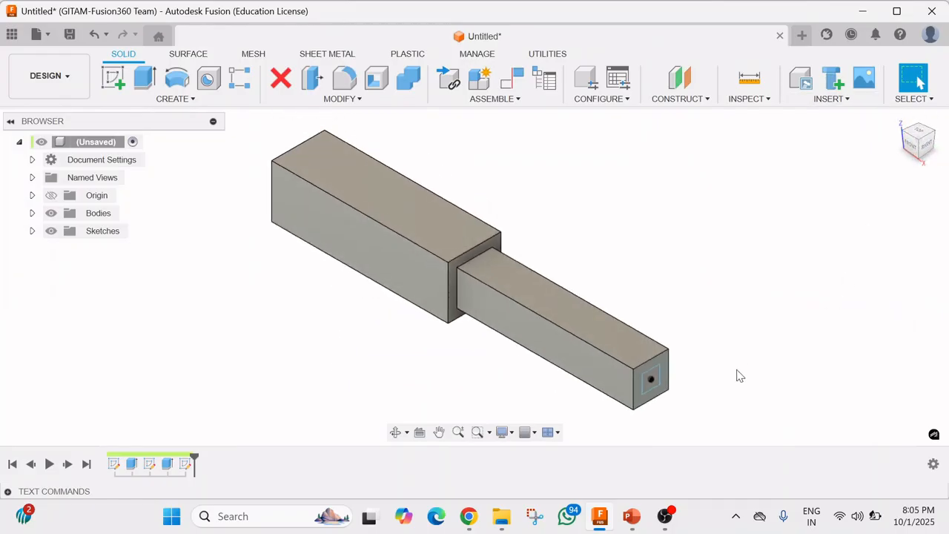
pyautogui.scroll(2, 433, 304)
pyautogui.scroll(5, 653, 382)
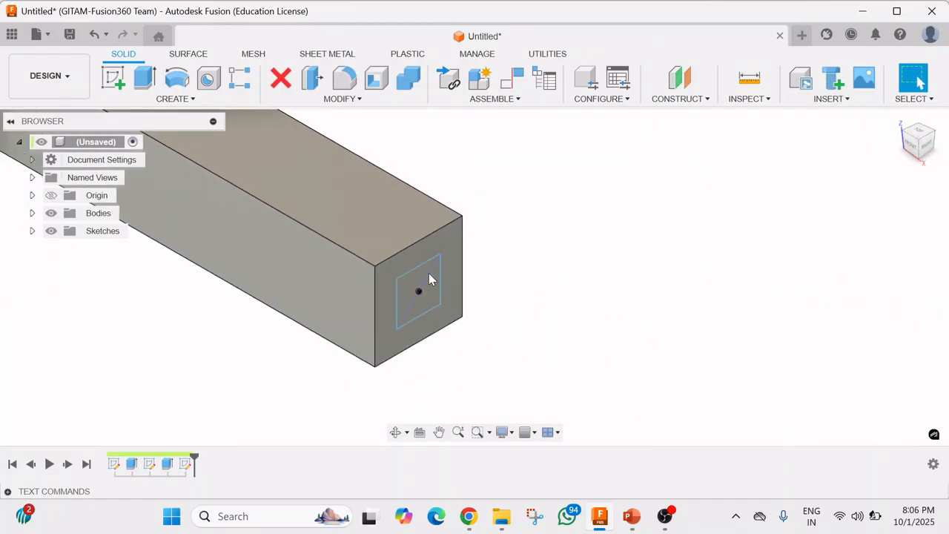
pyautogui.click(430, 279)
pyautogui.click(437, 281)
pyautogui.rightClick(437, 281)
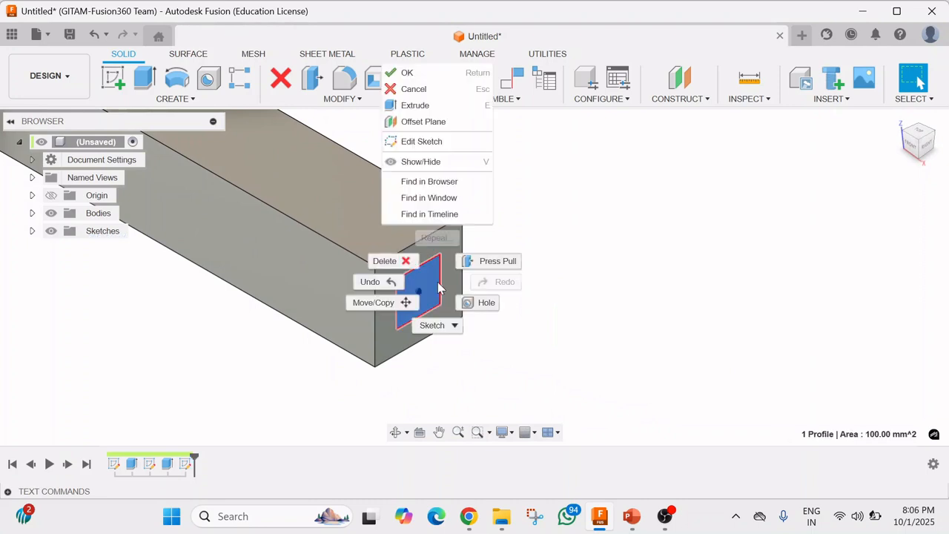
pyautogui.click(468, 269)
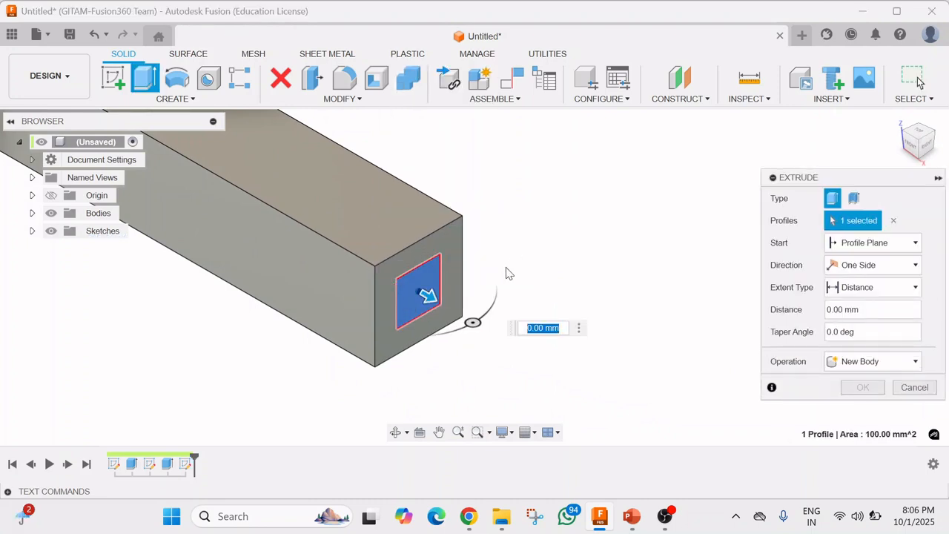
pyautogui.moveTo(428, 296); pyautogui.dragTo(623, 412)
pyautogui.scroll(-2, 499, 199)
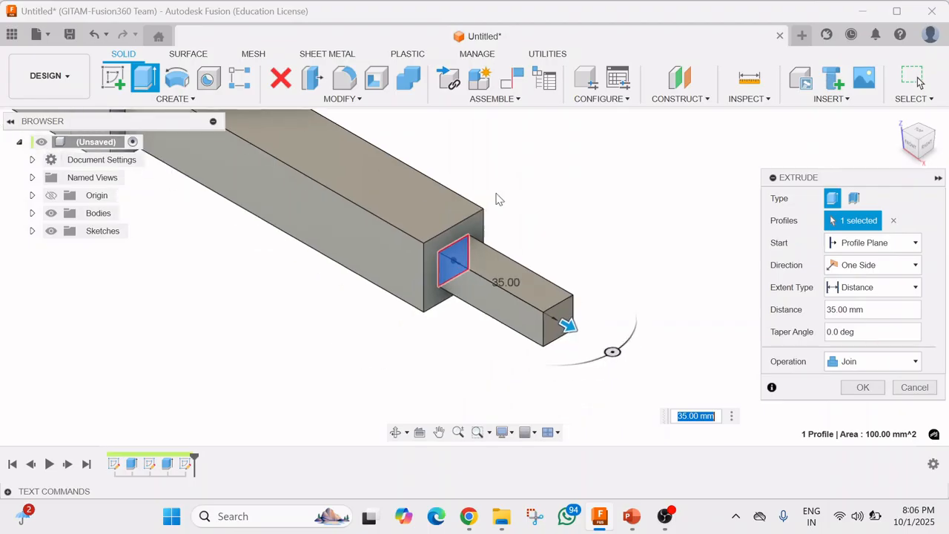
pyautogui.scroll(-3, 376, 248)
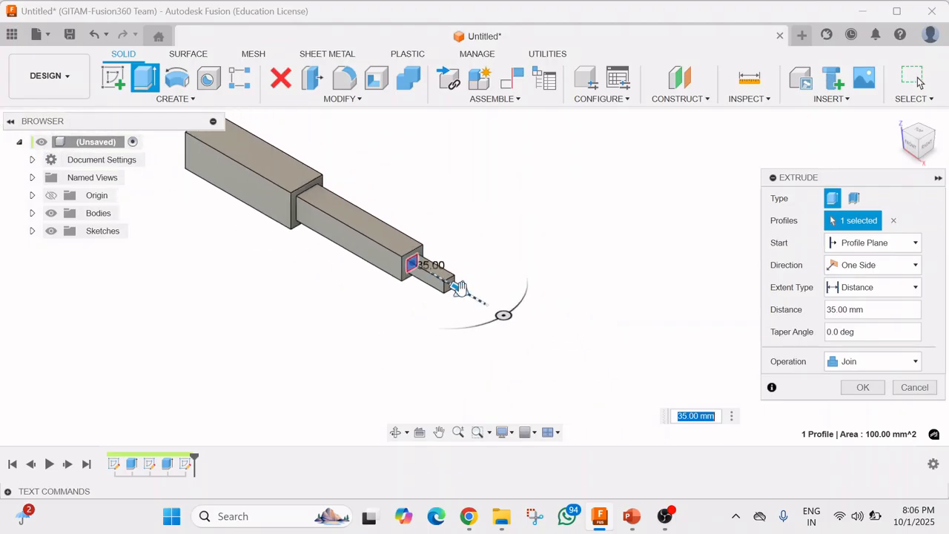
pyautogui.moveTo(460, 288); pyautogui.dragTo(531, 328)
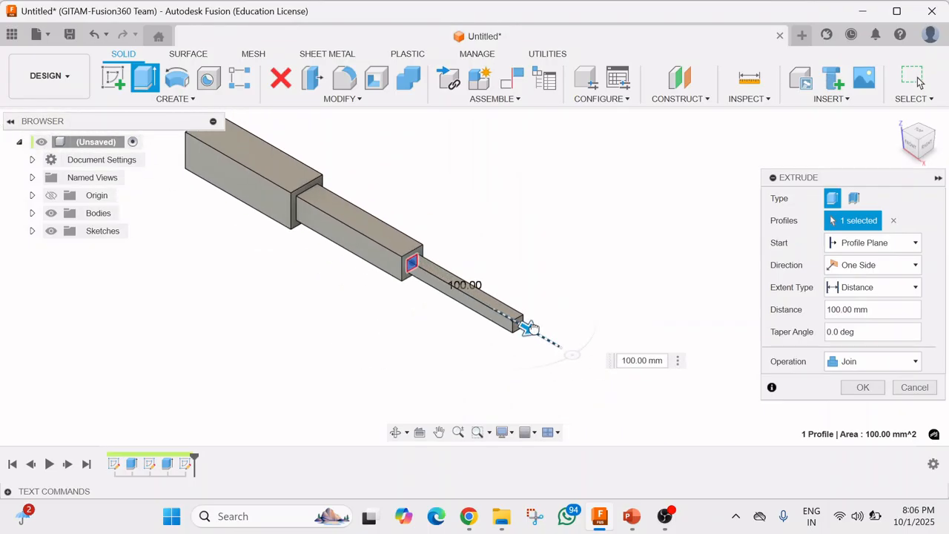
pyautogui.click(862, 386)
pyautogui.scroll(-2, 723, 367)
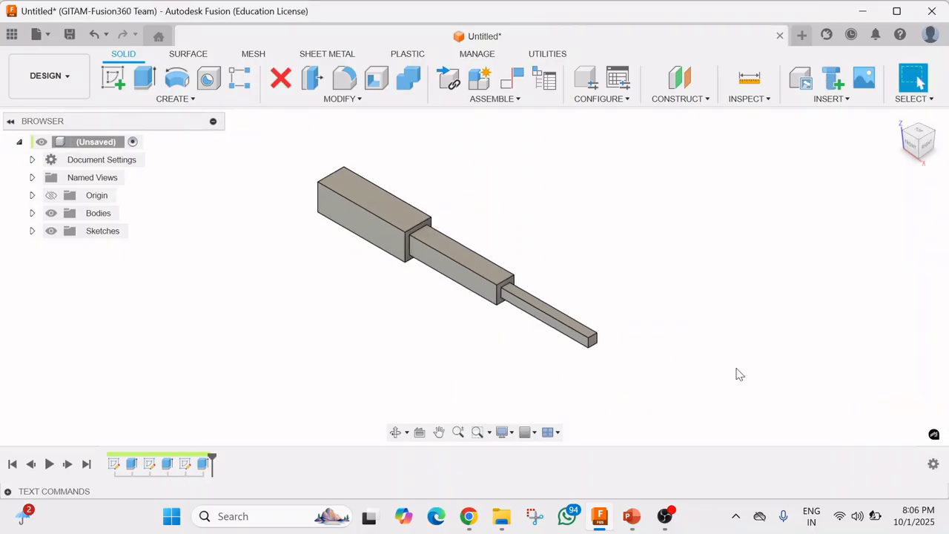
pyautogui.scroll(3, 294, 176)
pyautogui.scroll(-1, 337, 218)
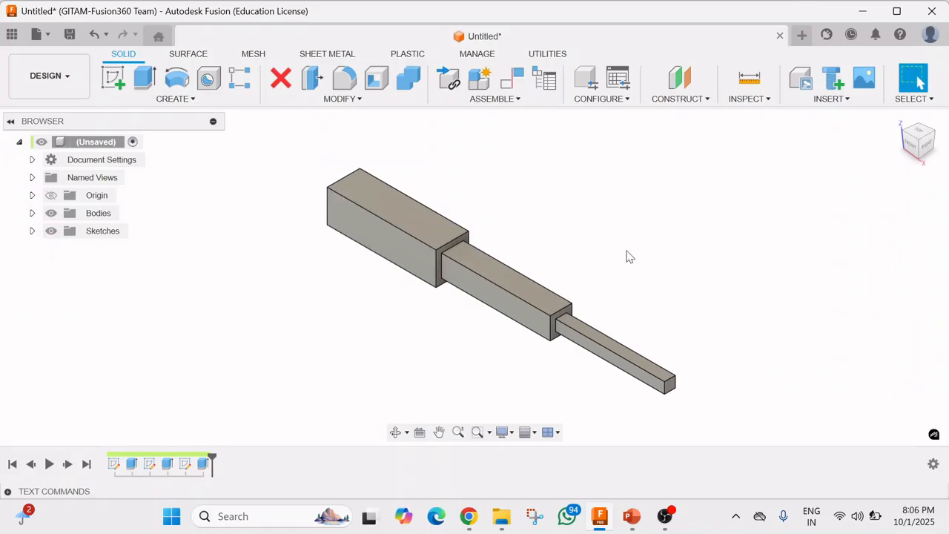
# Save the stepped bar design under the name Tutorial-FEM.
pyautogui.click(46, 35)
pyautogui.click(55, 173)
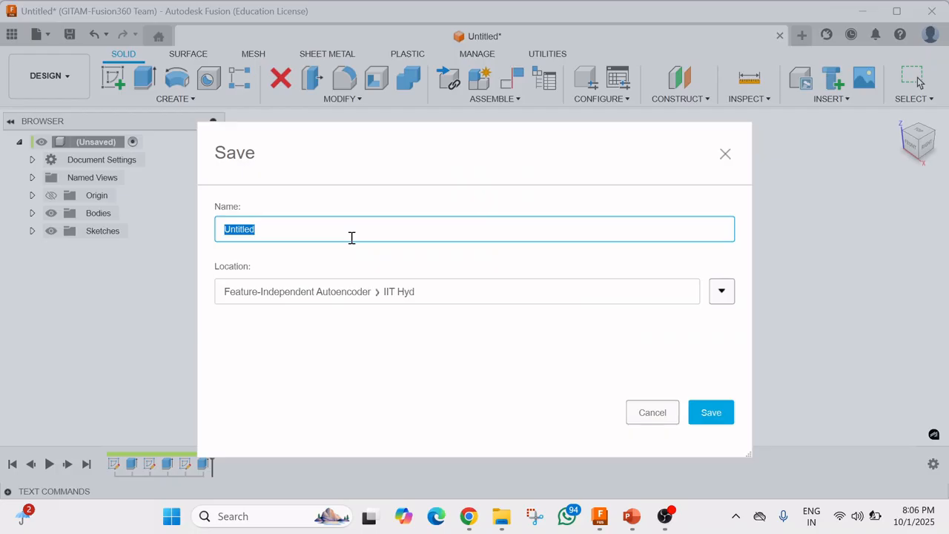
pyautogui.write('Tutorial-FEM')
pyautogui.click(703, 413)
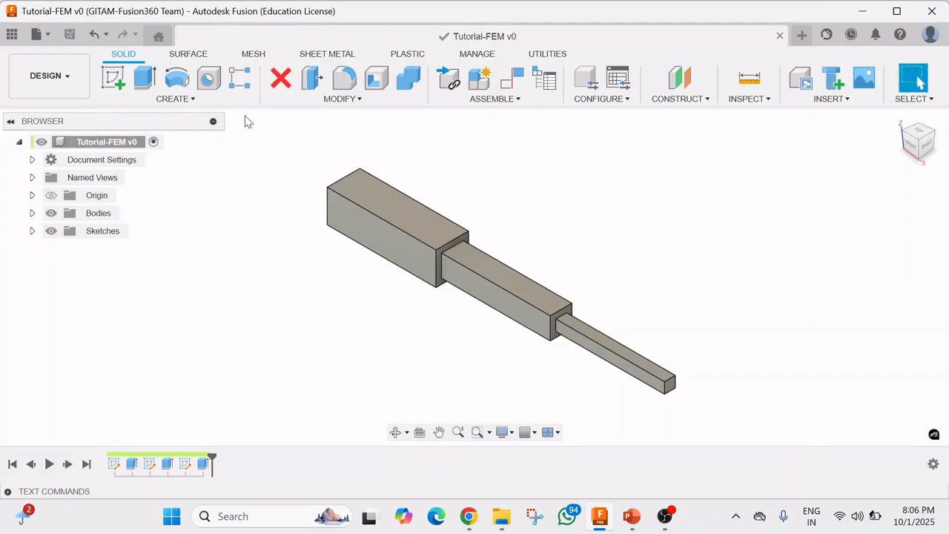
# Export the design as a STEP file named Tutorial-FEM v1 to D:/IIT H Academics/FEM Assignment/ABAQUS Learning.
pyautogui.click(37, 35)
pyautogui.click(76, 223)
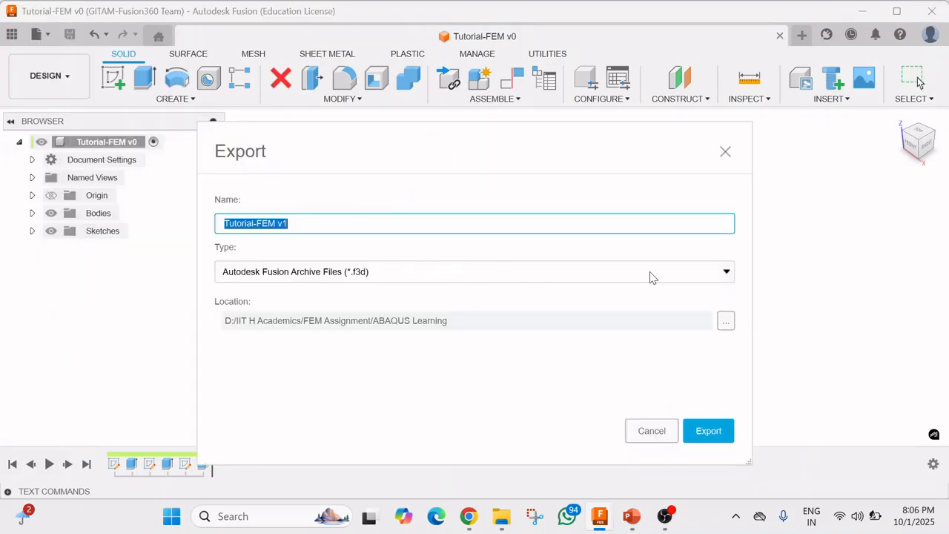
pyautogui.click(726, 273)
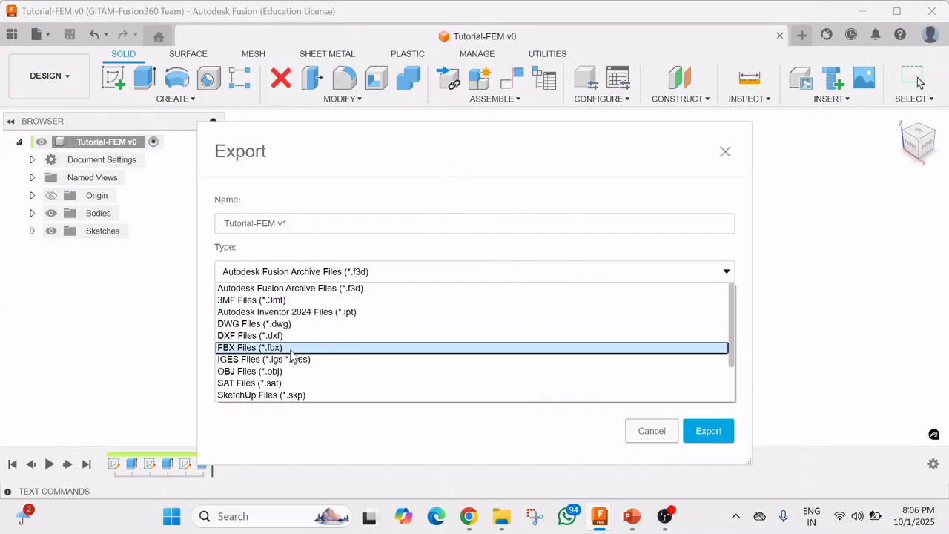
pyautogui.scroll(-1, 284, 359)
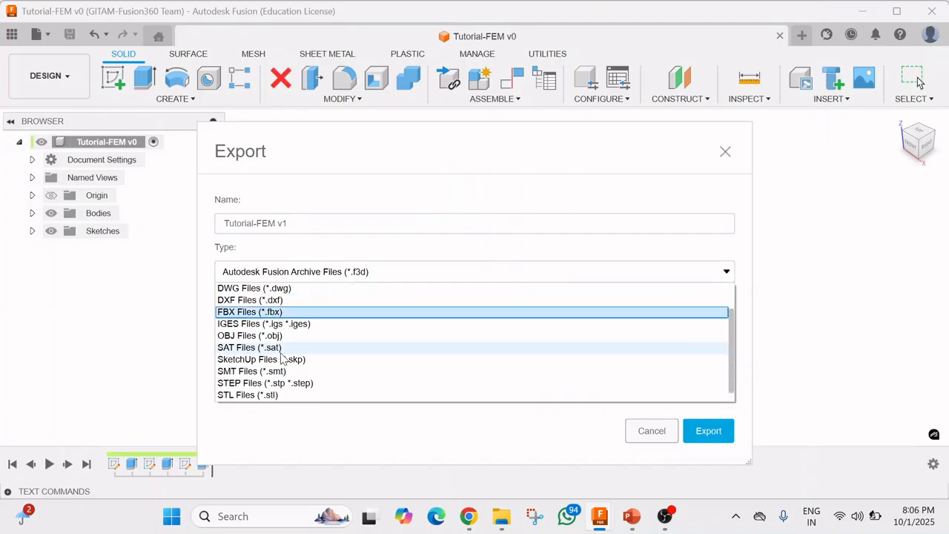
pyautogui.click(251, 383)
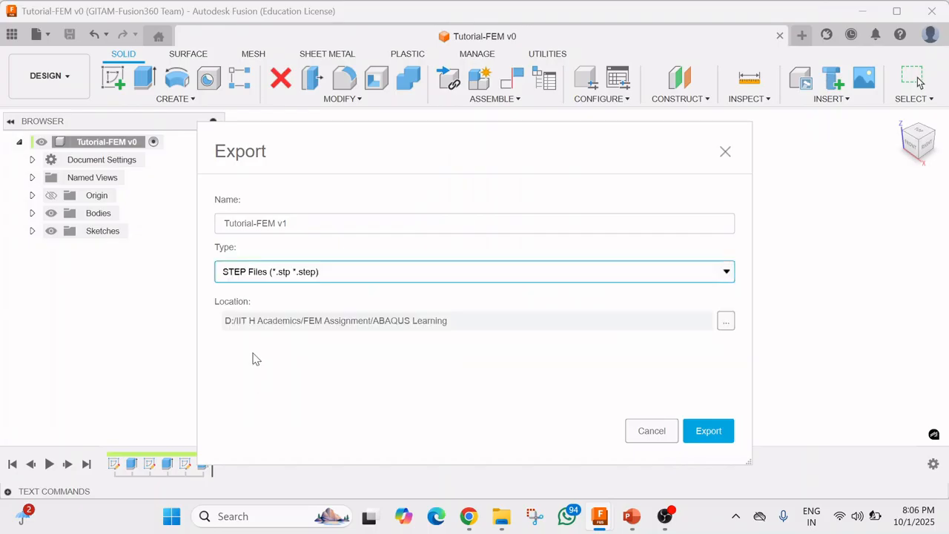
pyautogui.click(302, 222)
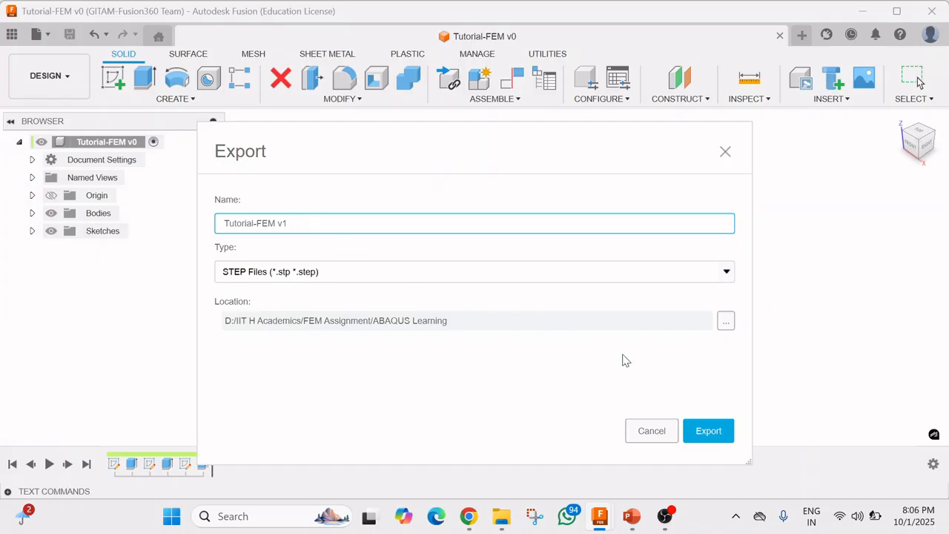
pyautogui.click(725, 320)
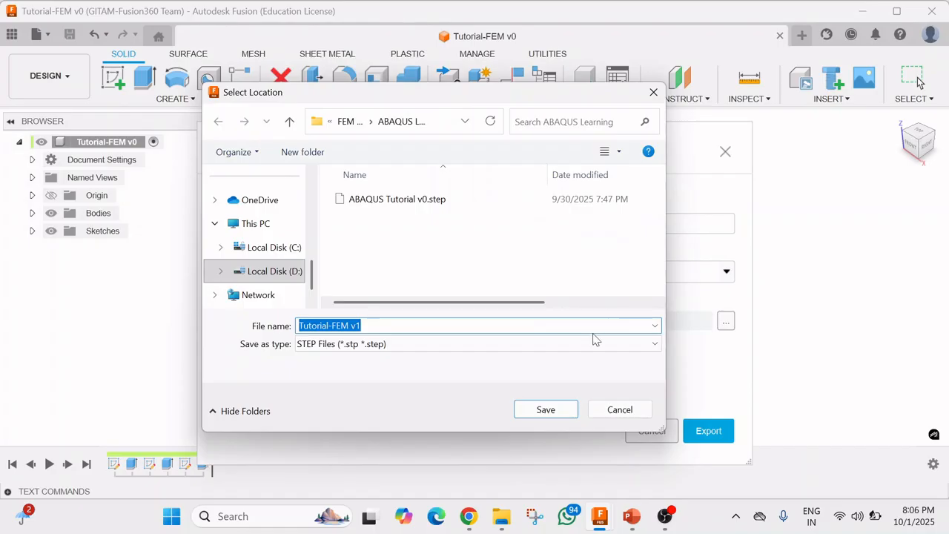
pyautogui.click(562, 411)
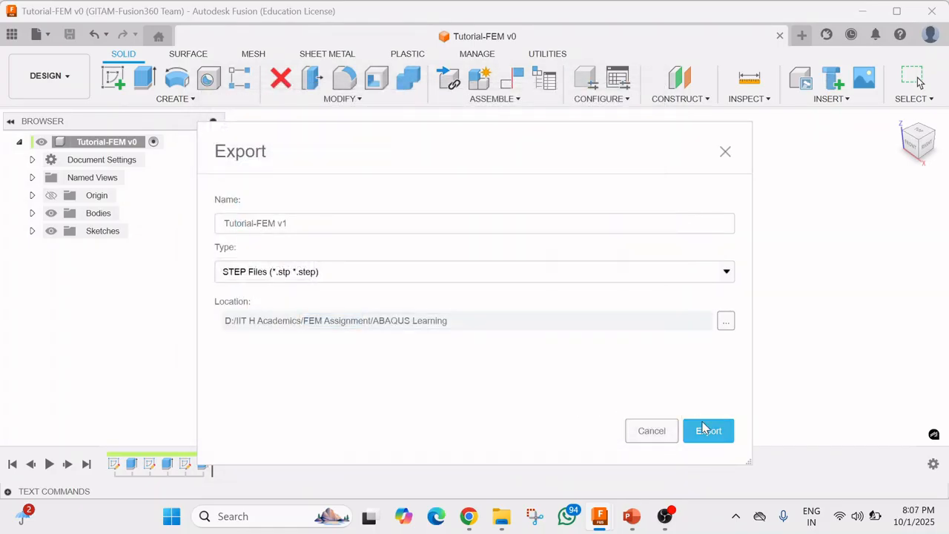
pyautogui.click(704, 429)
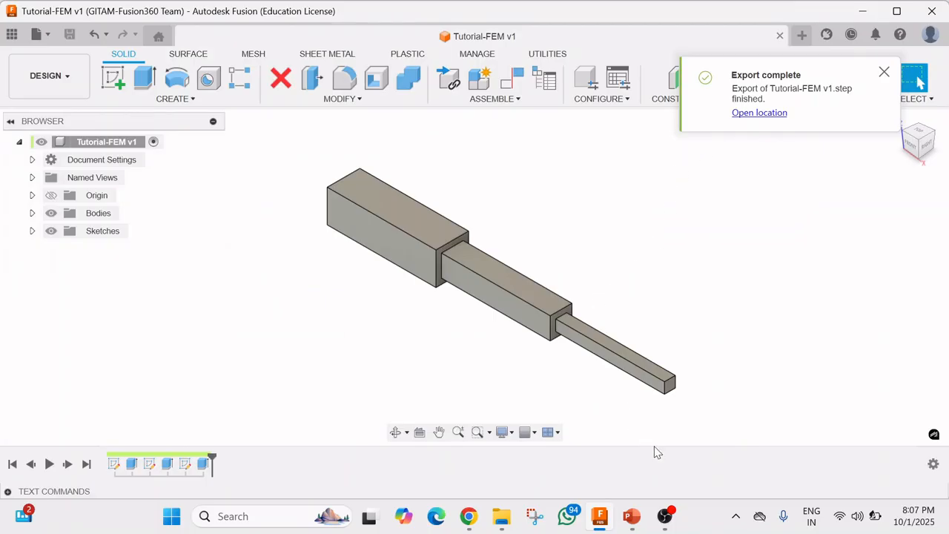
# Switch to the PowerPoint presentation and advance to the slide on importing the .step file into ABAQUS.
pyautogui.click(632, 517)
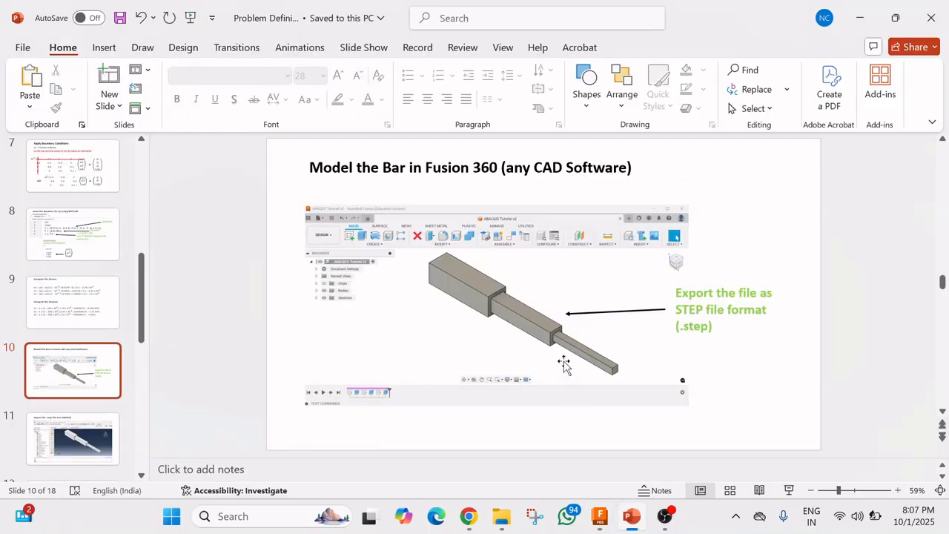
pyautogui.scroll(-1, 564, 364)
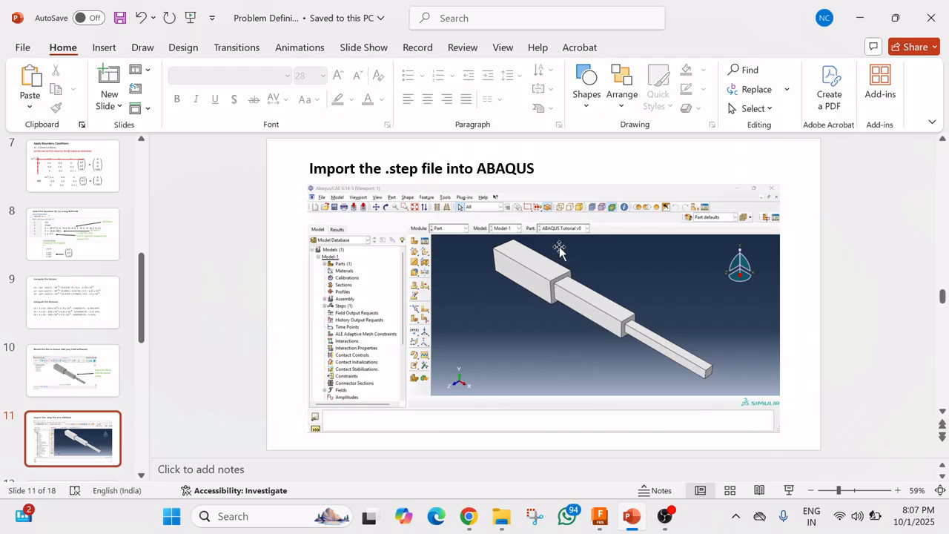
# Launch Abaqus CAE and dismiss its Start Session dialog.
pyautogui.click(254, 513)
pyautogui.write('abaqus CAE')
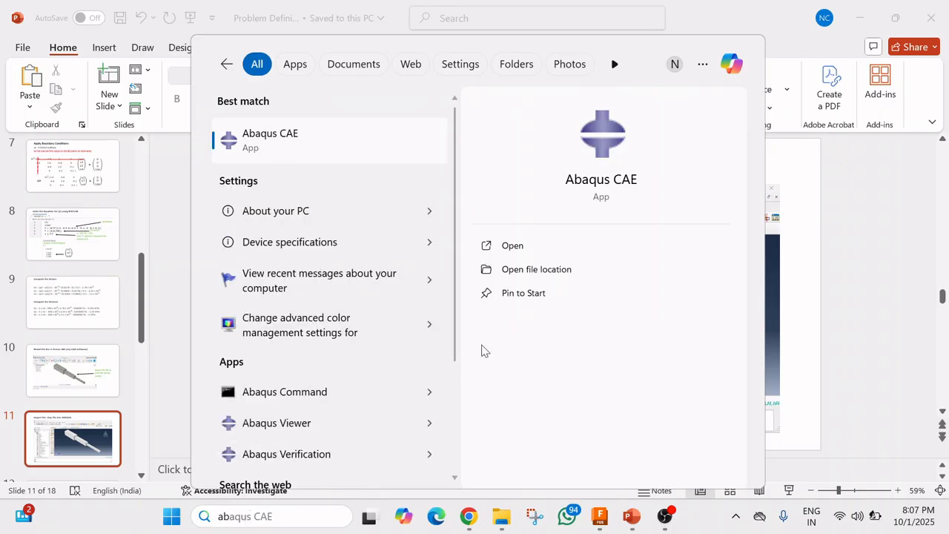
pyautogui.click(602, 179)
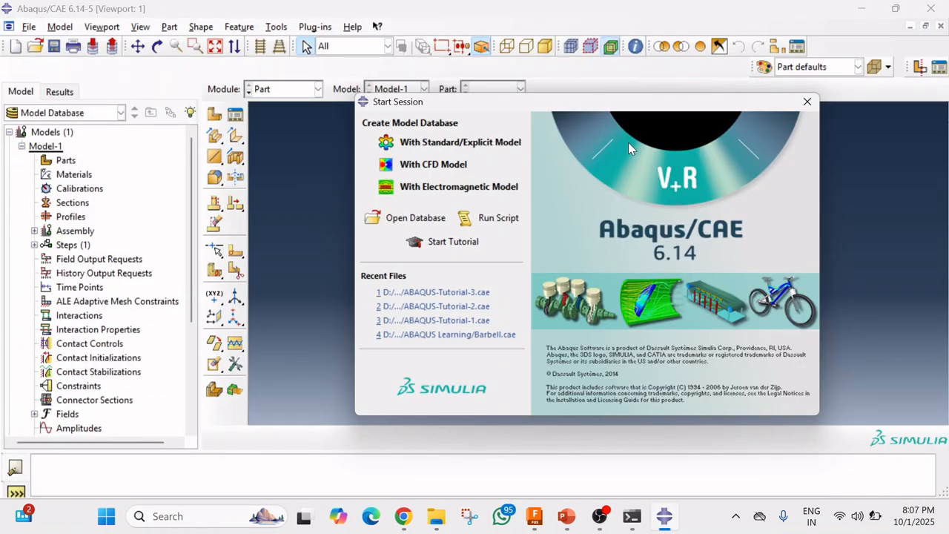
pyautogui.click(807, 104)
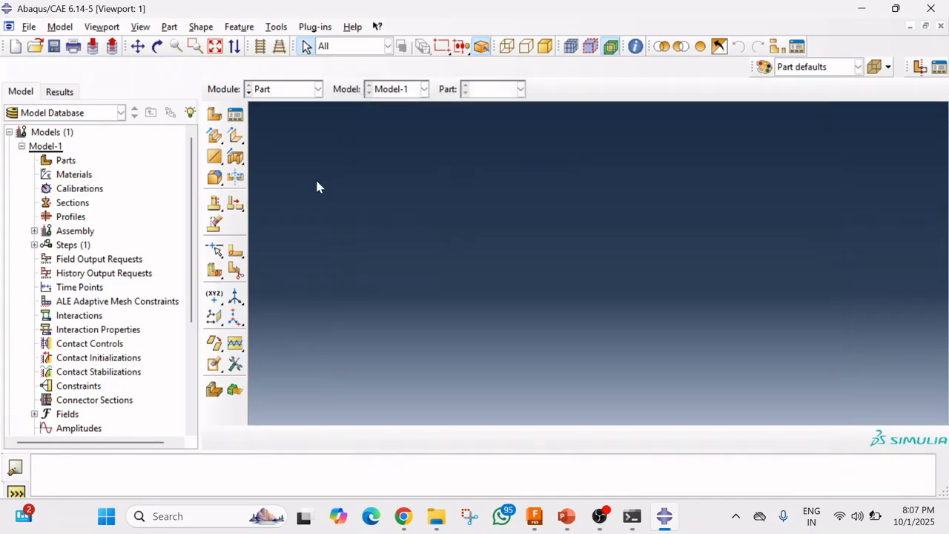
# Start a part import and browse to the ABAQUS Learning folder under D:\, IIT H Academics, FEM Assignment.
pyautogui.click(33, 28)
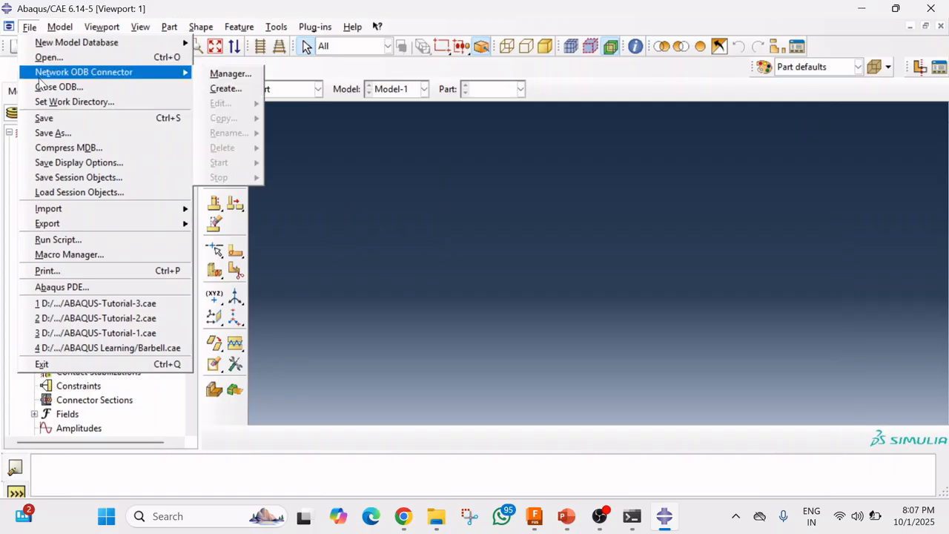
pyautogui.moveTo(102, 210)
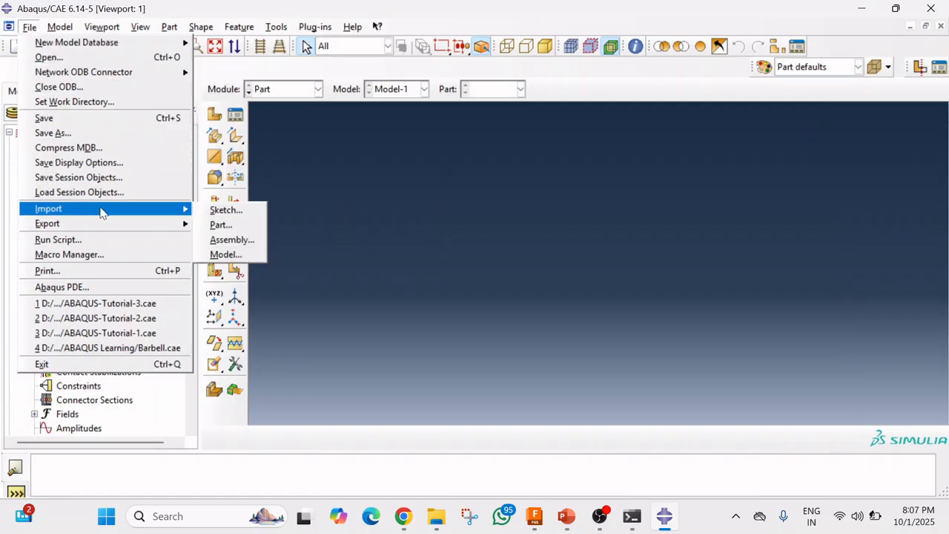
pyautogui.click(220, 225)
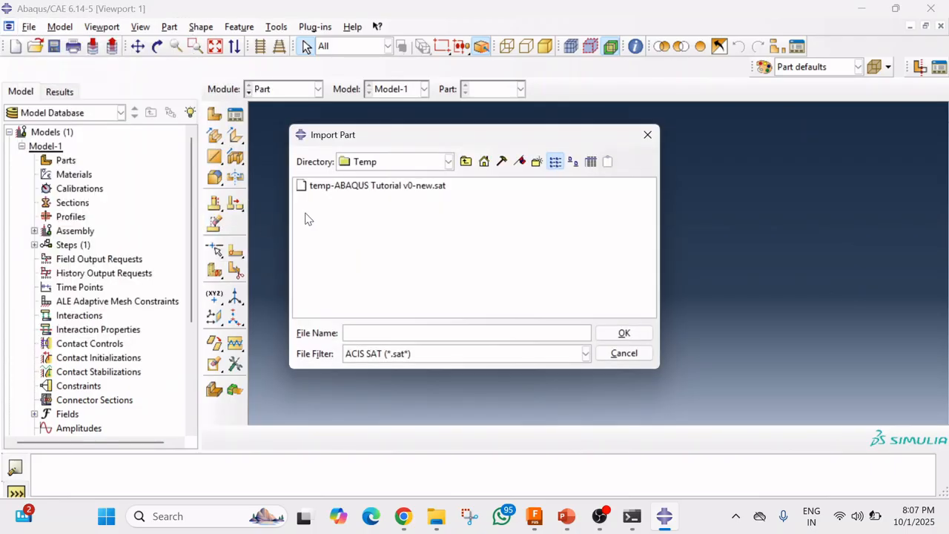
pyautogui.click(449, 162)
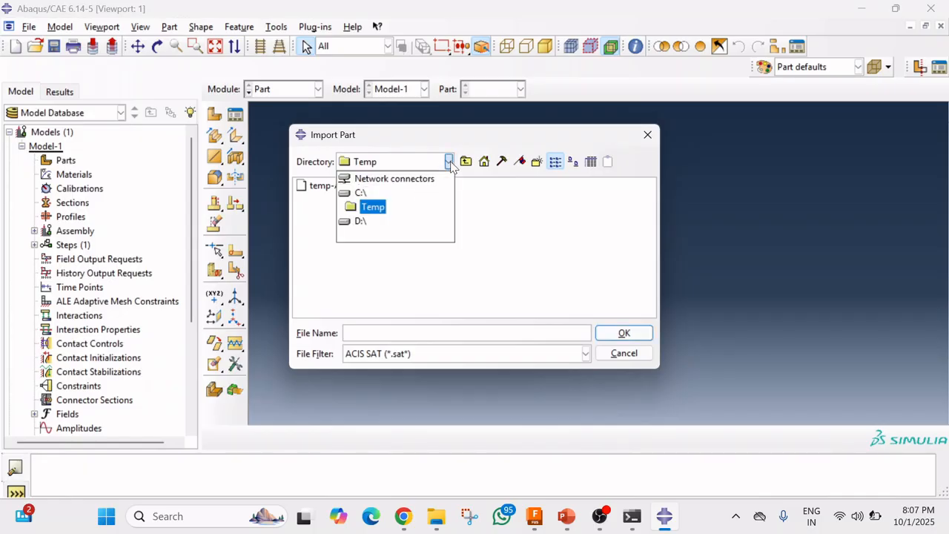
pyautogui.click(361, 221)
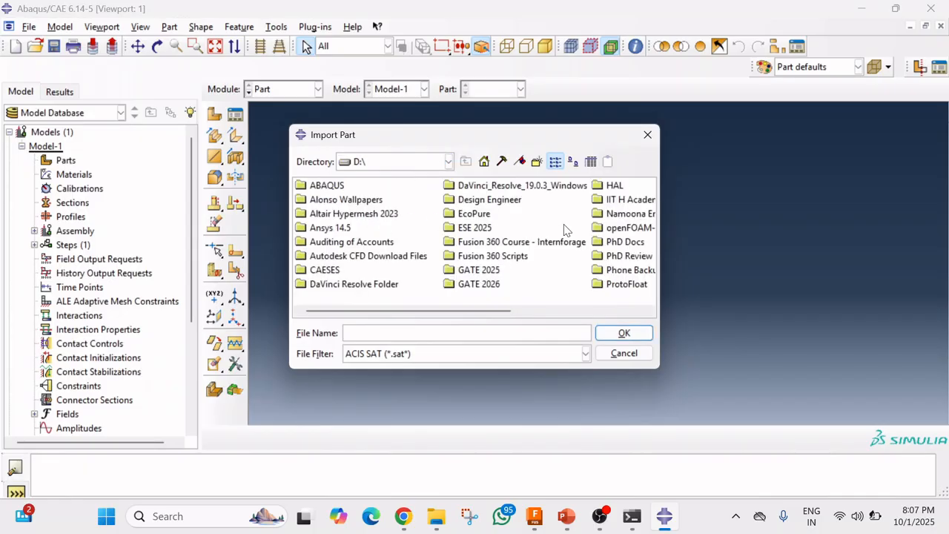
pyautogui.click(620, 204)
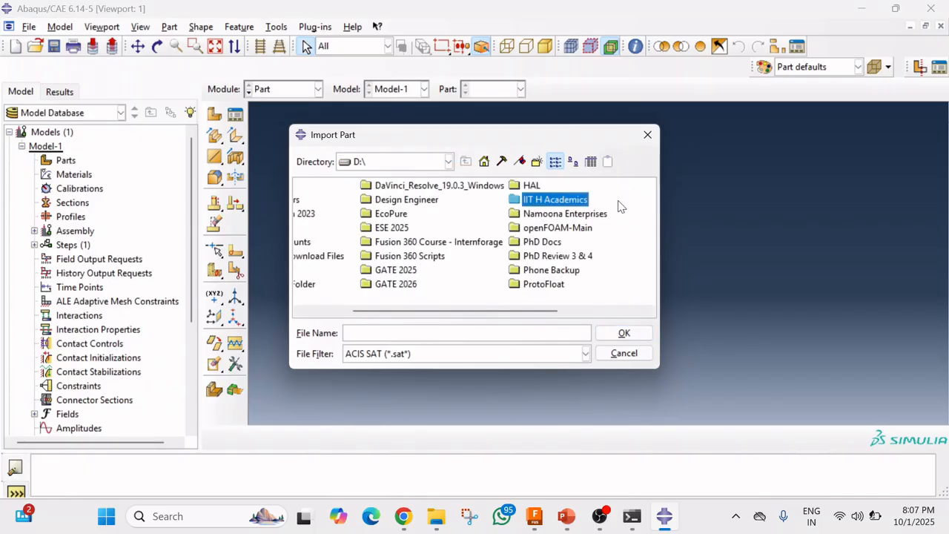
pyautogui.doubleClick(554, 202)
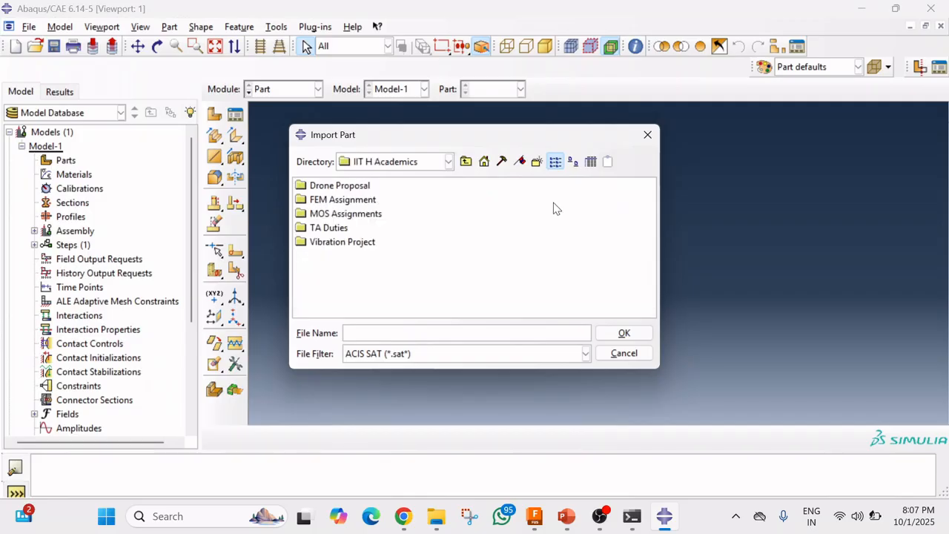
pyautogui.doubleClick(335, 201)
pyautogui.doubleClick(334, 202)
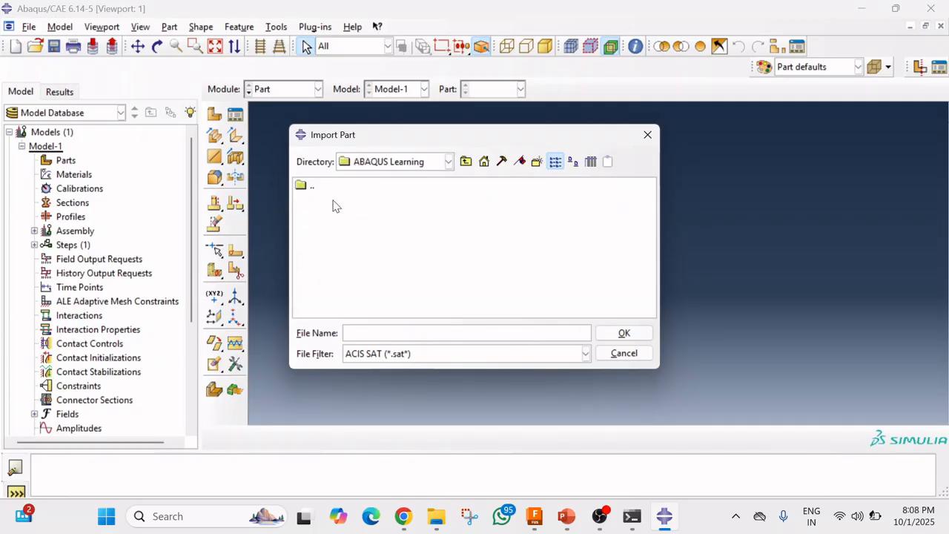
# Filter the import for STEP files and import Tutorial-FEM v1.step as individual parts, keeping Tutorial-FEM v1 as the part name.
pyautogui.click(586, 354)
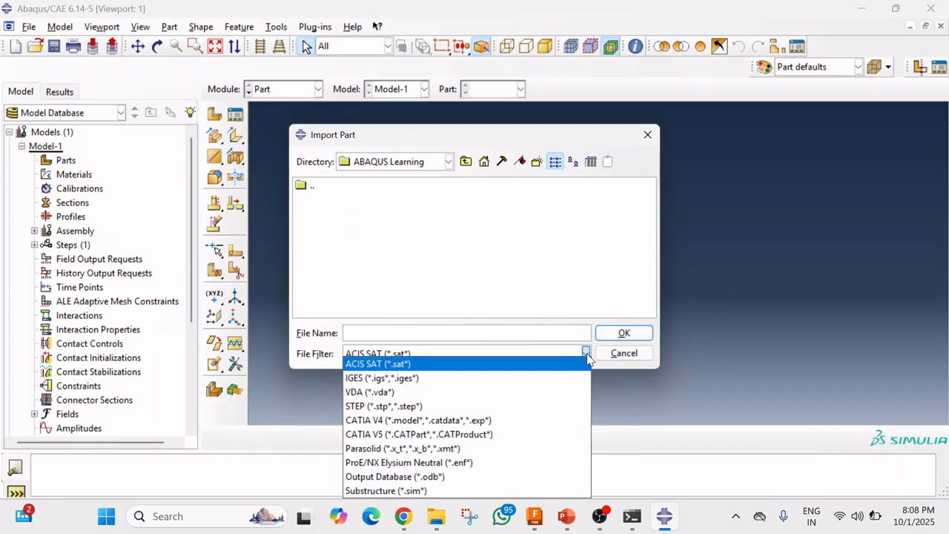
pyautogui.click(391, 406)
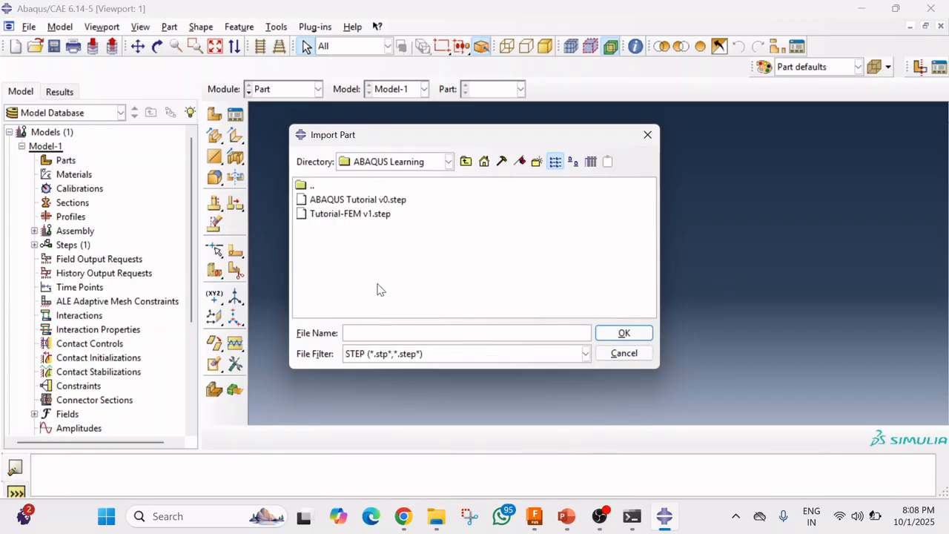
pyautogui.click(350, 215)
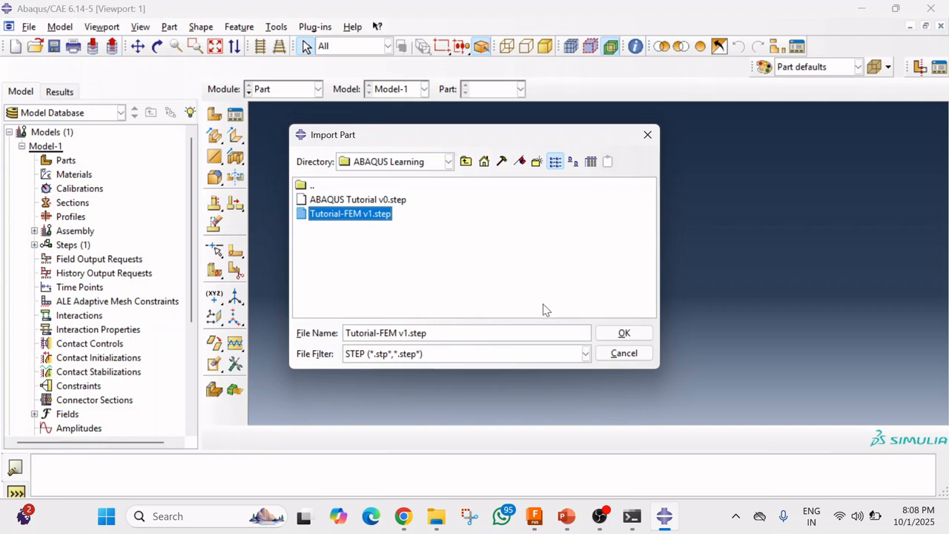
pyautogui.click(621, 333)
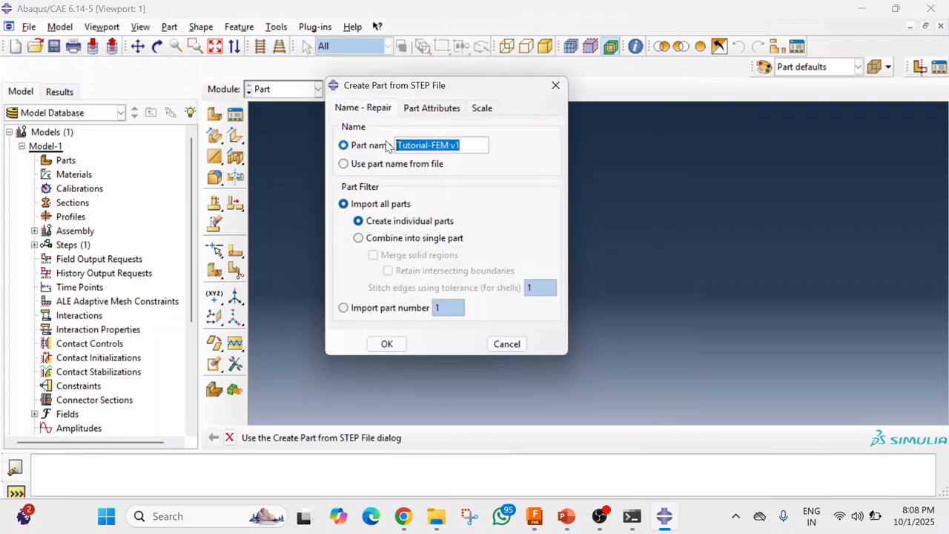
pyautogui.click(464, 146)
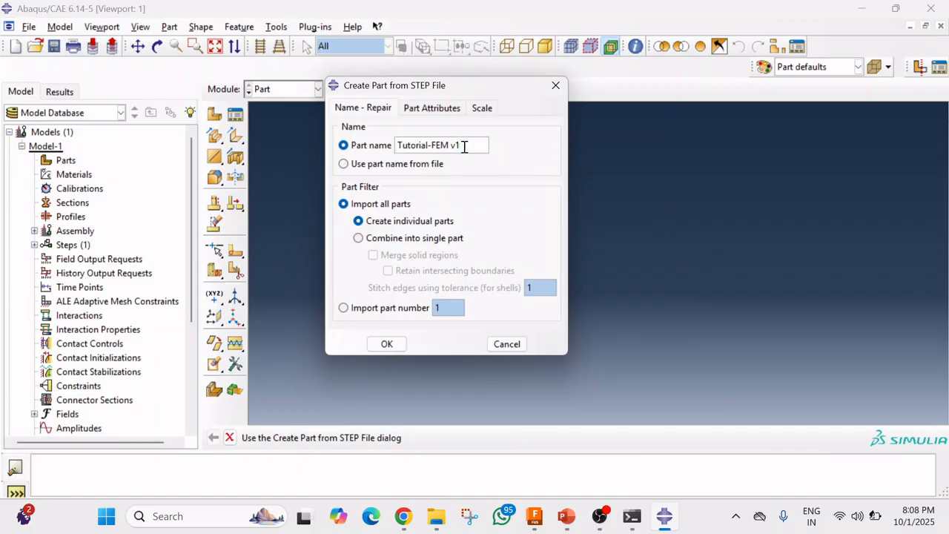
pyautogui.click(387, 343)
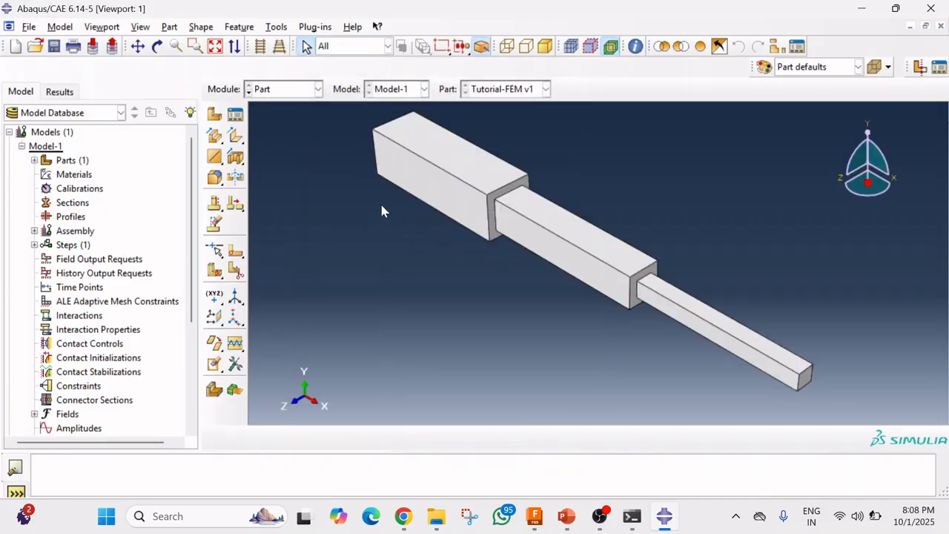
# Save the model database as Tutorial-FEM-ABAQUS in D:\IIT H Academics\FEM Assignment\ABAQUS Learning.
pyautogui.click(29, 26)
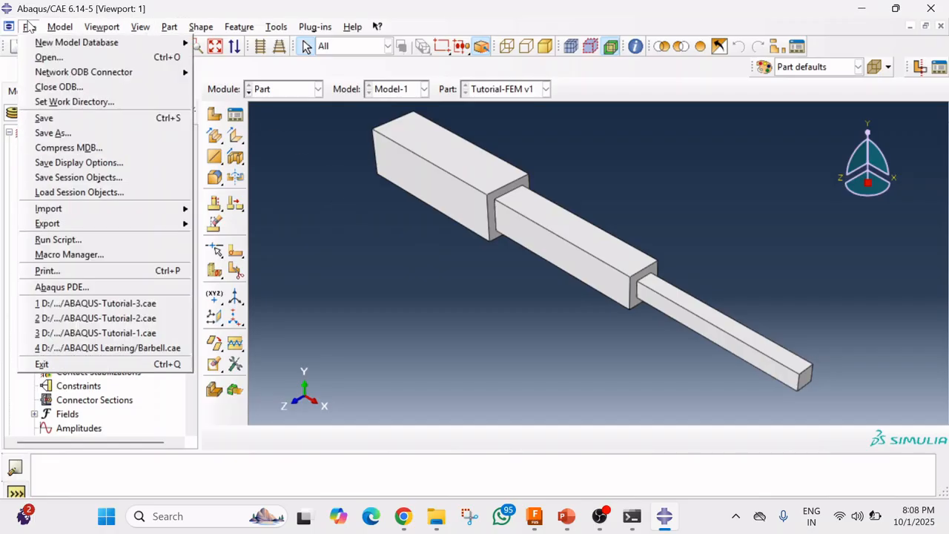
pyautogui.click(49, 133)
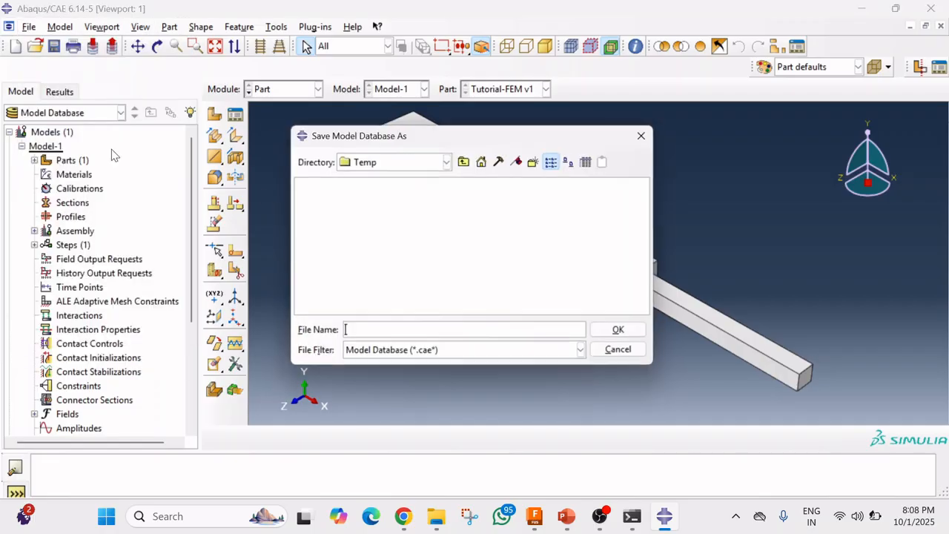
pyautogui.click(448, 162)
pyautogui.click(367, 207)
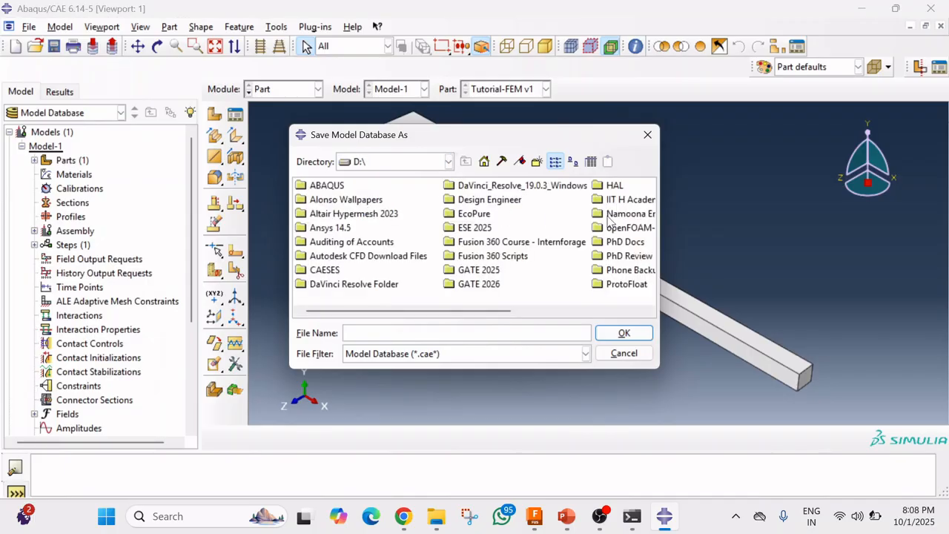
pyautogui.click(626, 201)
pyautogui.doubleClick(549, 200)
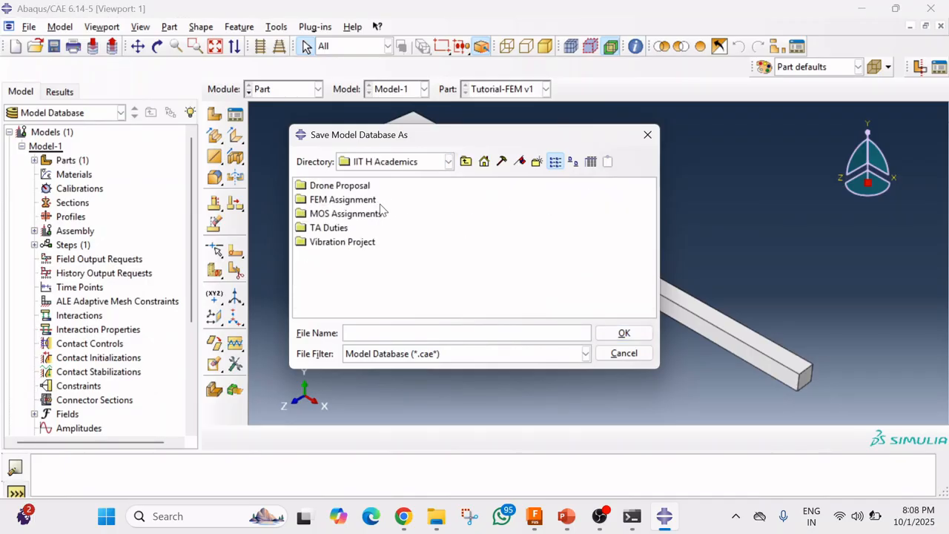
pyautogui.click(355, 213)
pyautogui.click(342, 201)
pyautogui.doubleClick(342, 201)
pyautogui.doubleClick(343, 202)
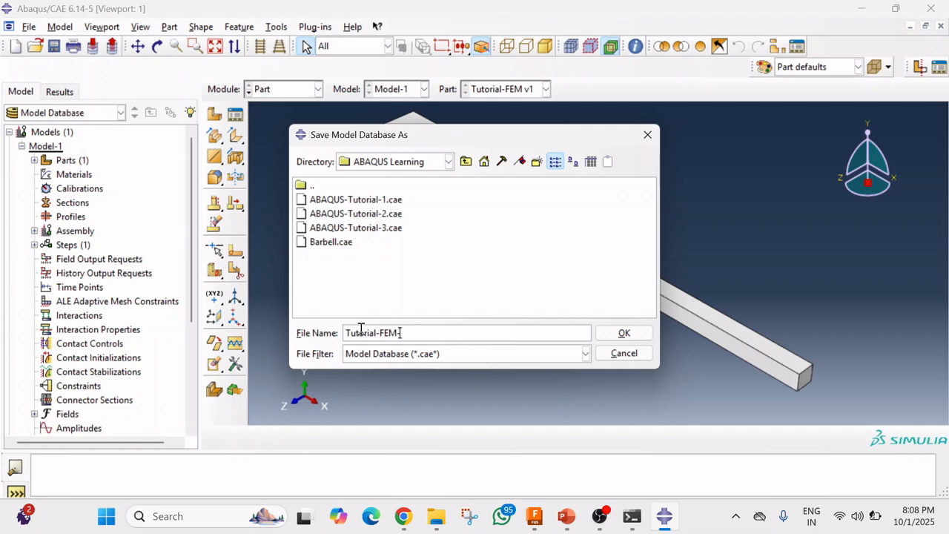
pyautogui.write('BAQUS')
pyautogui.click(619, 333)
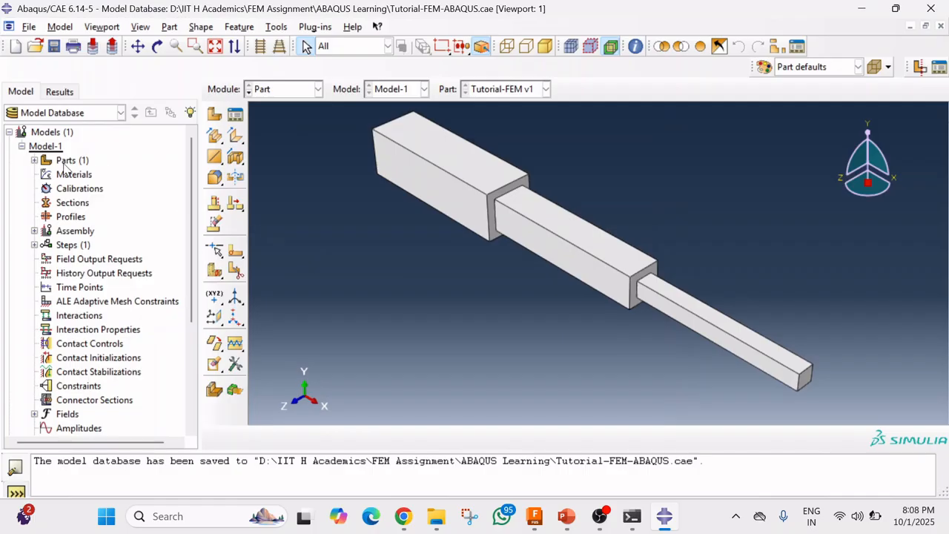
# Expand the model's parts and create a new material named Steel.
pyautogui.click(34, 160)
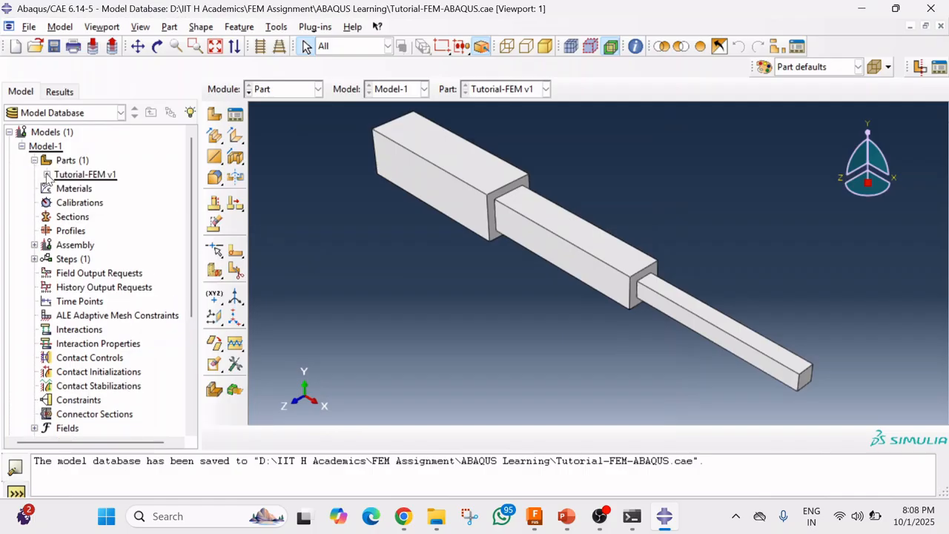
pyautogui.click(47, 175)
pyautogui.click(47, 175)
pyautogui.click(68, 188)
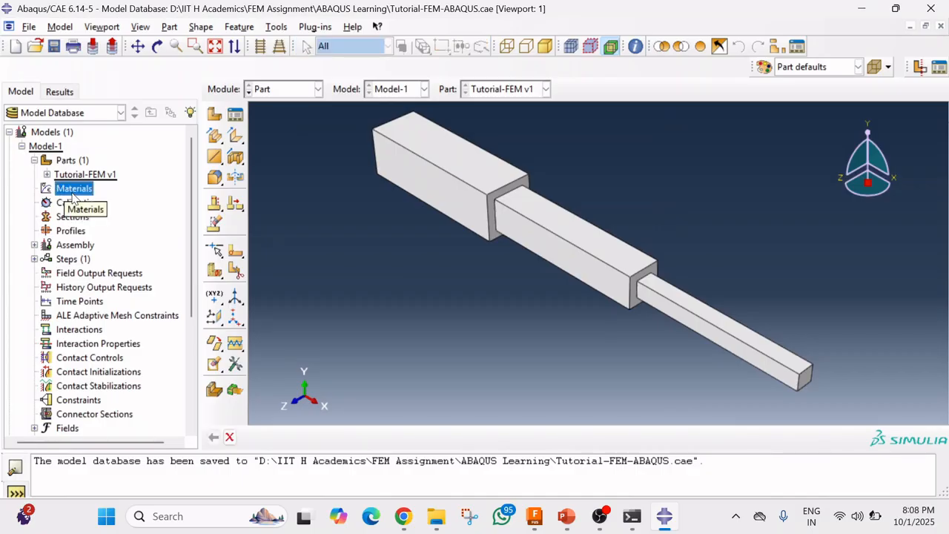
pyautogui.rightClick(73, 194)
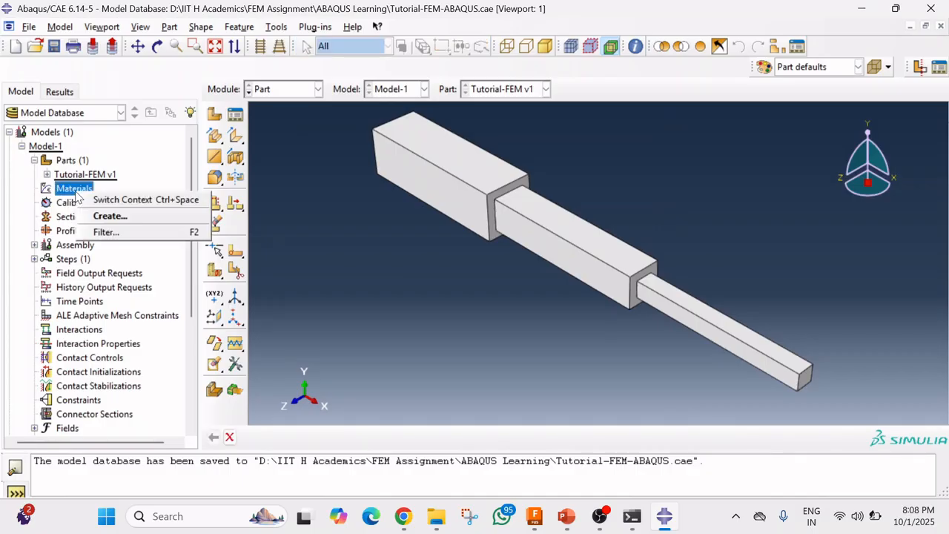
pyautogui.click(104, 217)
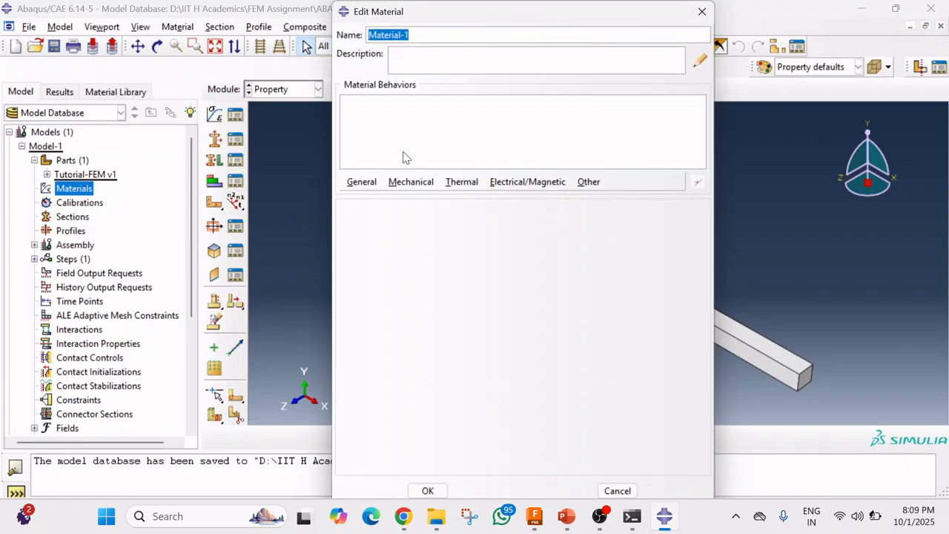
pyautogui.click(409, 57)
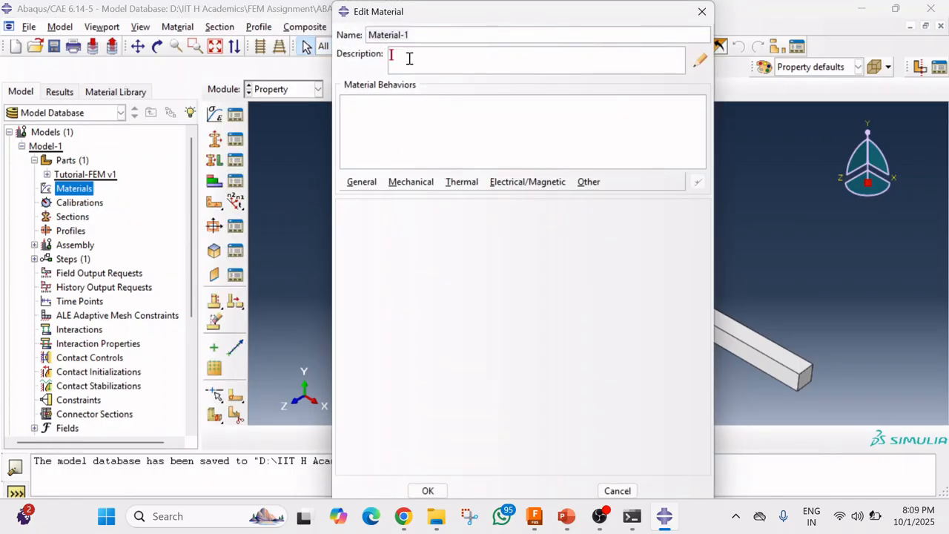
pyautogui.click(416, 35)
pyautogui.tripleClick(392, 35)
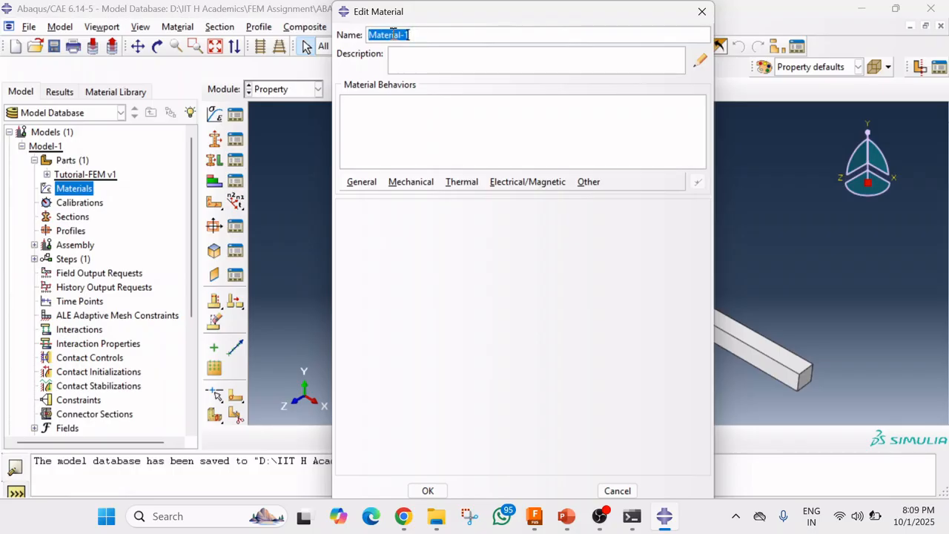
pyautogui.write('Stee')
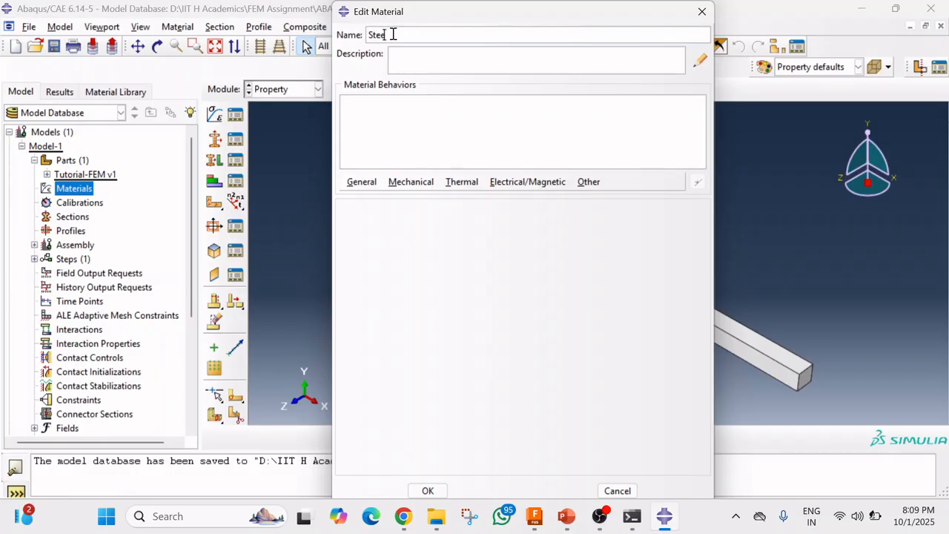
pyautogui.write('l')
pyautogui.click(401, 54)
# Add a uniform density behavior to the Steel material with a mass density of 7800.
pyautogui.click(370, 183)
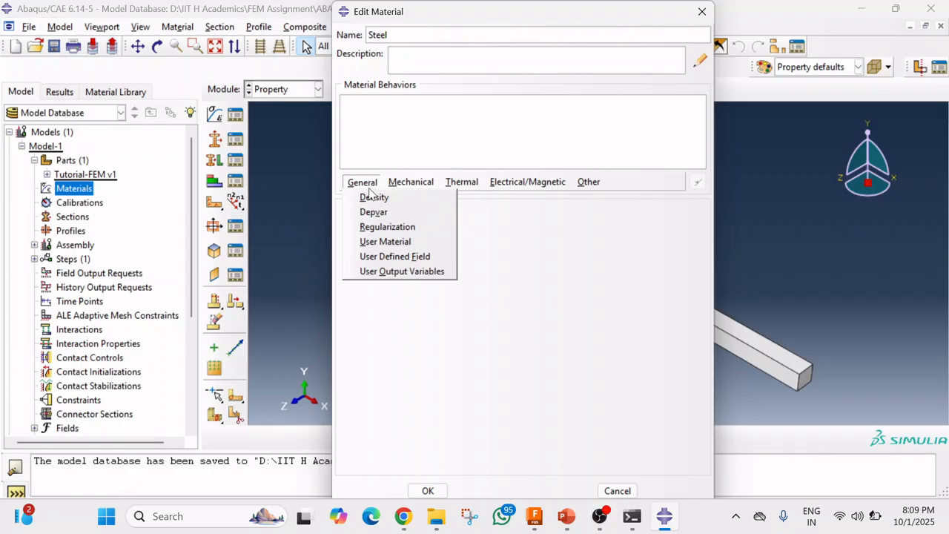
pyautogui.click(371, 196)
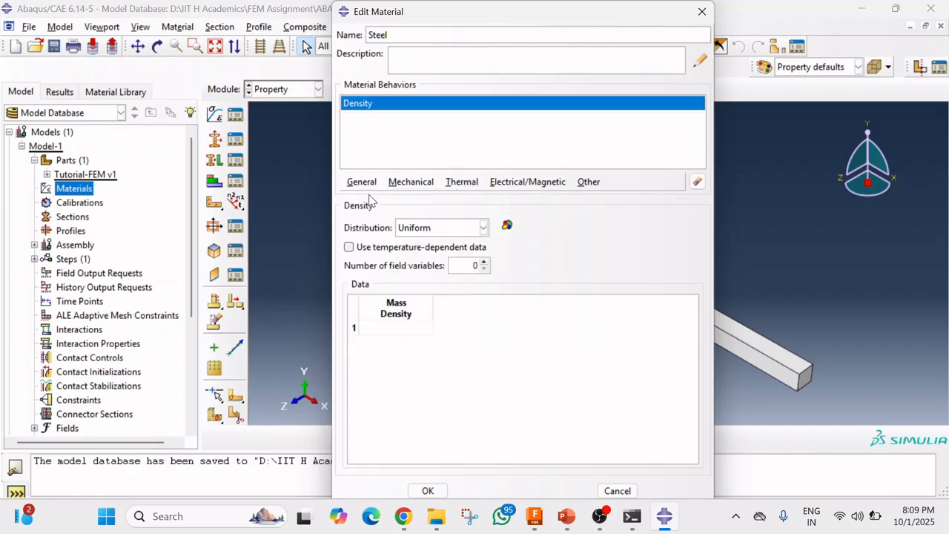
pyautogui.click(397, 328)
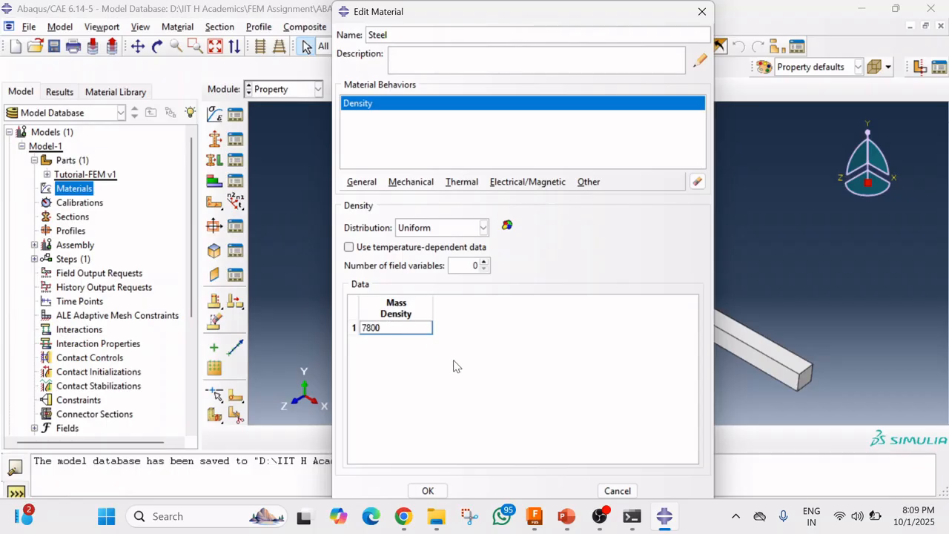
pyautogui.press('Return')
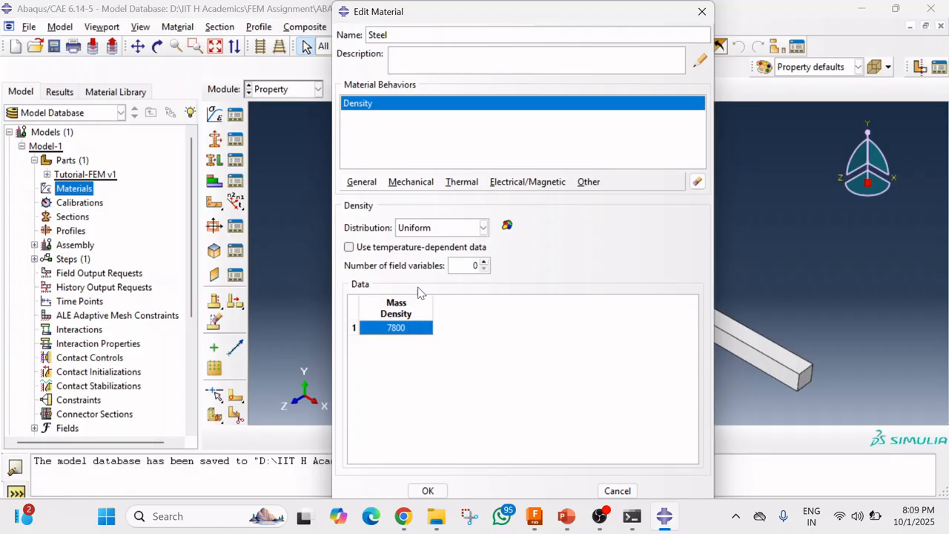
# Add isotropic elasticity to Steel with Young's modulus 200E9 and Poisson's ratio 0.3, and finish the material.
pyautogui.click(412, 182)
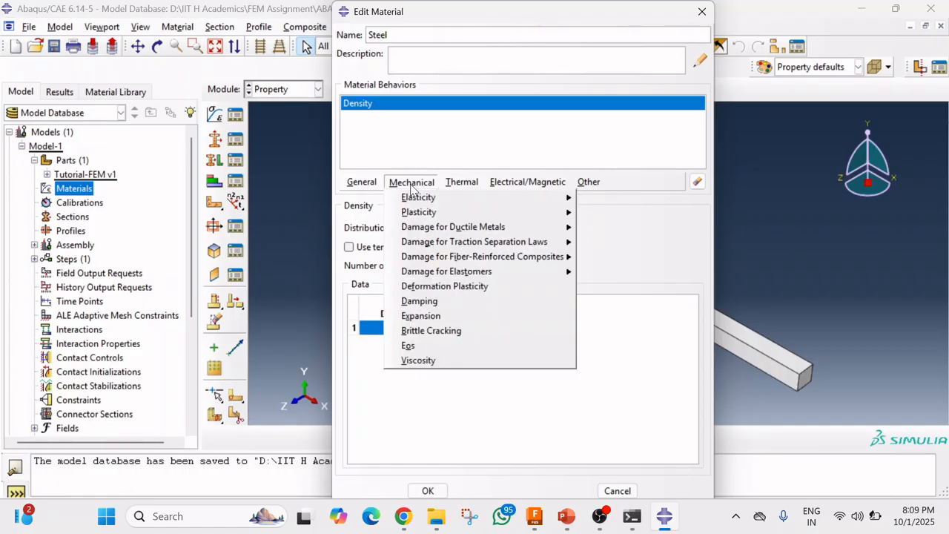
pyautogui.moveTo(415, 197)
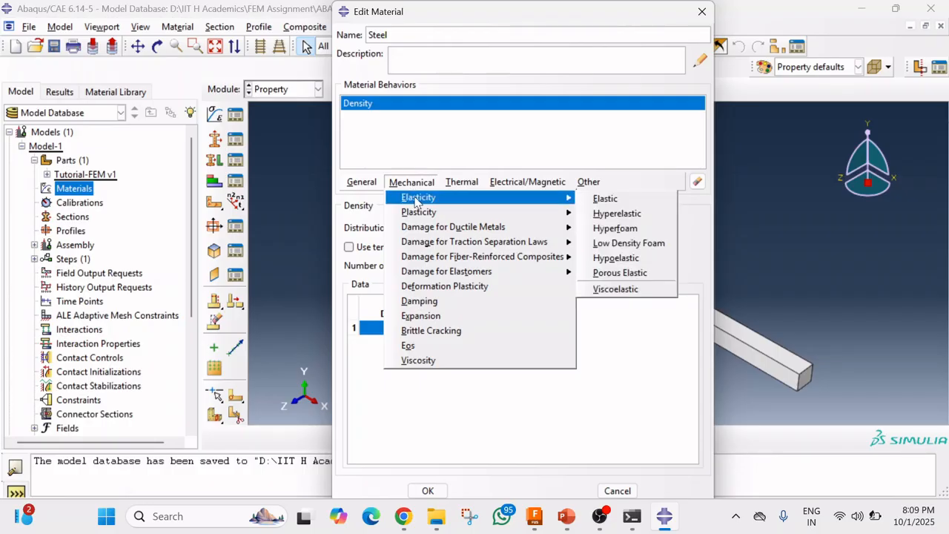
pyautogui.click(603, 199)
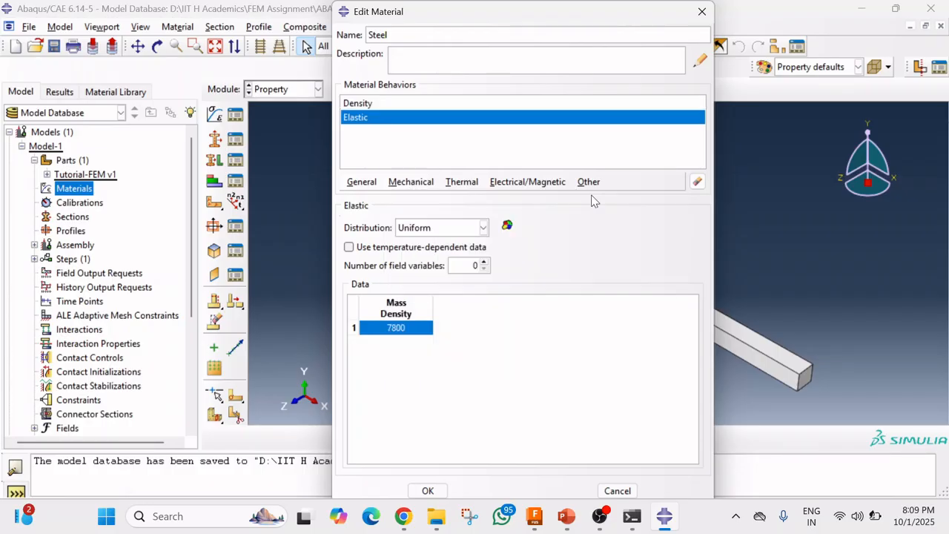
pyautogui.click(423, 383)
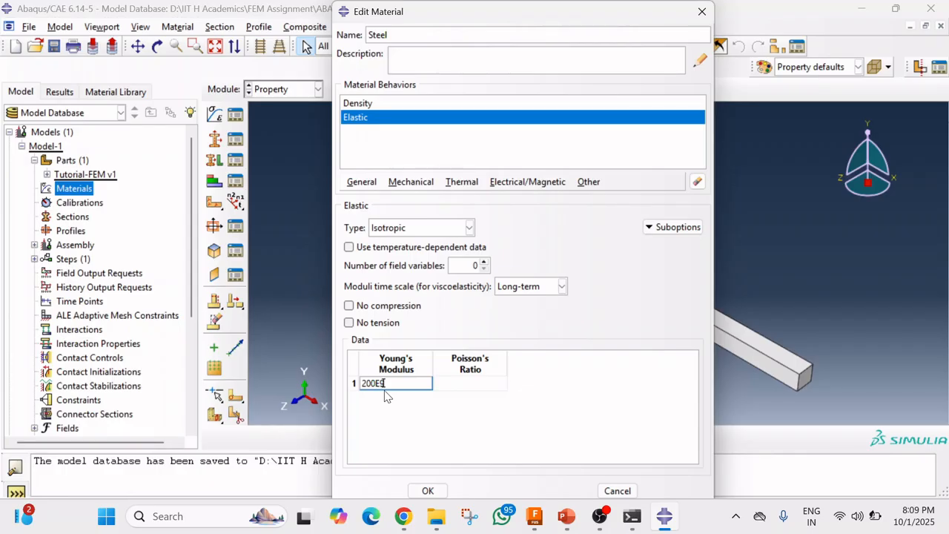
pyautogui.click(466, 386)
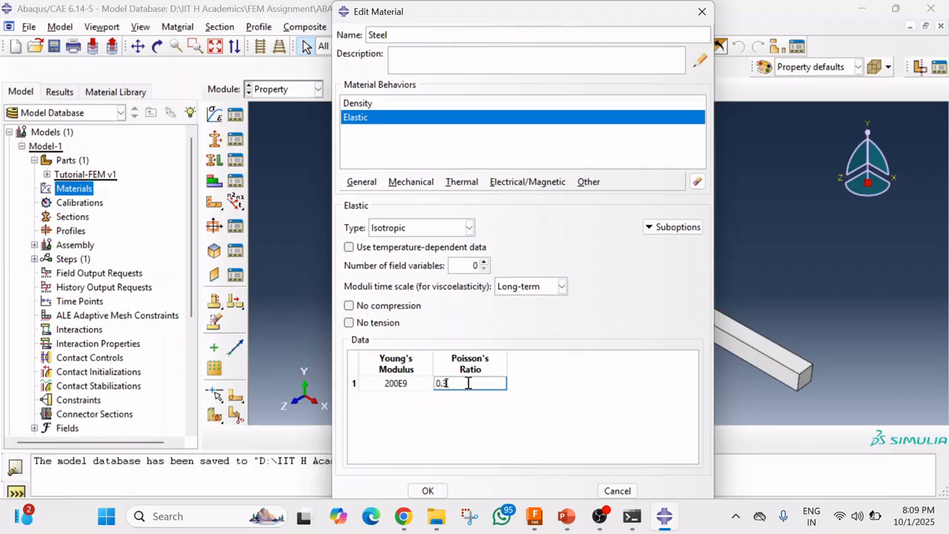
pyautogui.click(428, 490)
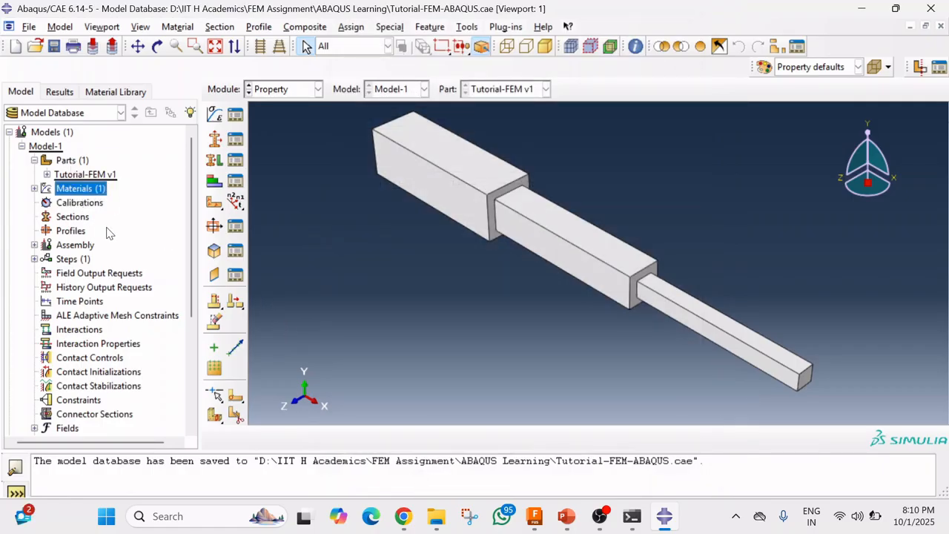
# Create a solid, homogeneous section that uses the Steel material, leaving plane stress/strain thickness off.
pyautogui.doubleClick(72, 217)
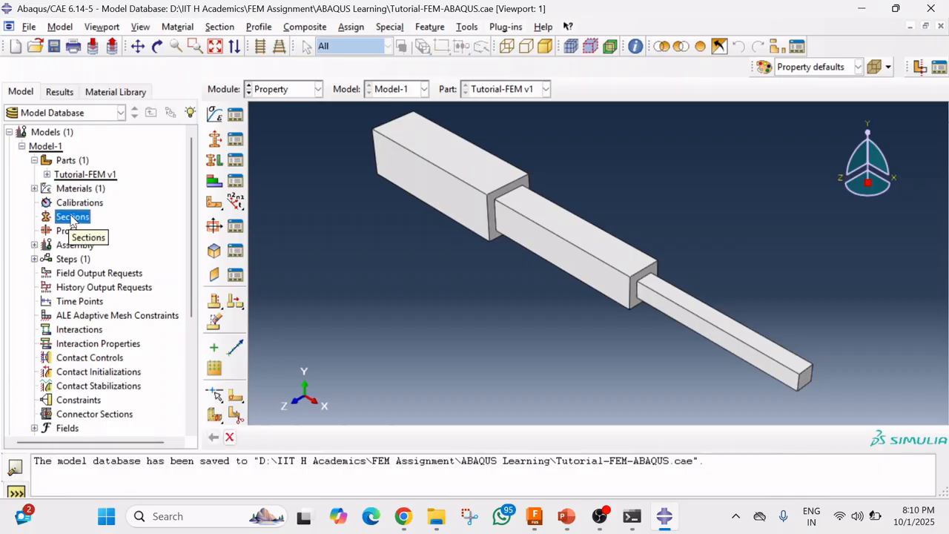
pyautogui.rightClick(72, 222)
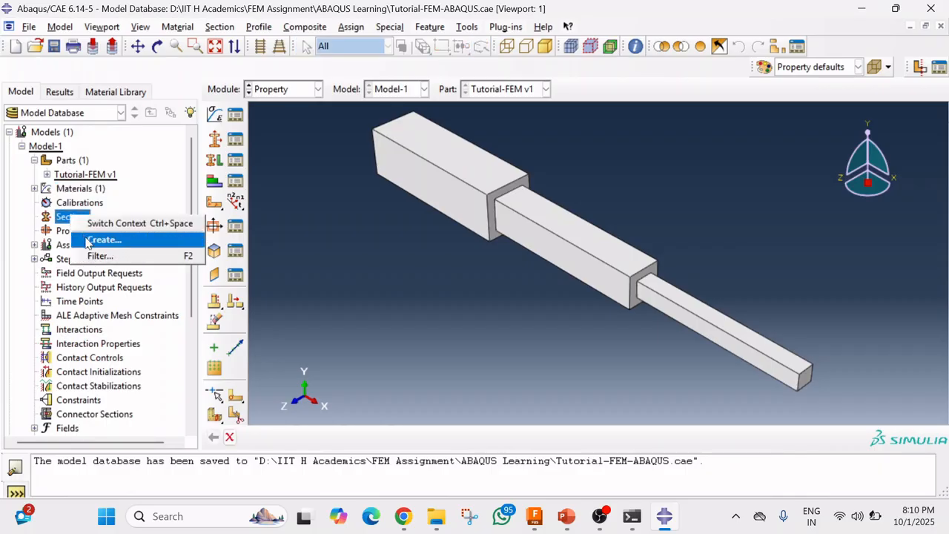
pyautogui.click(104, 239)
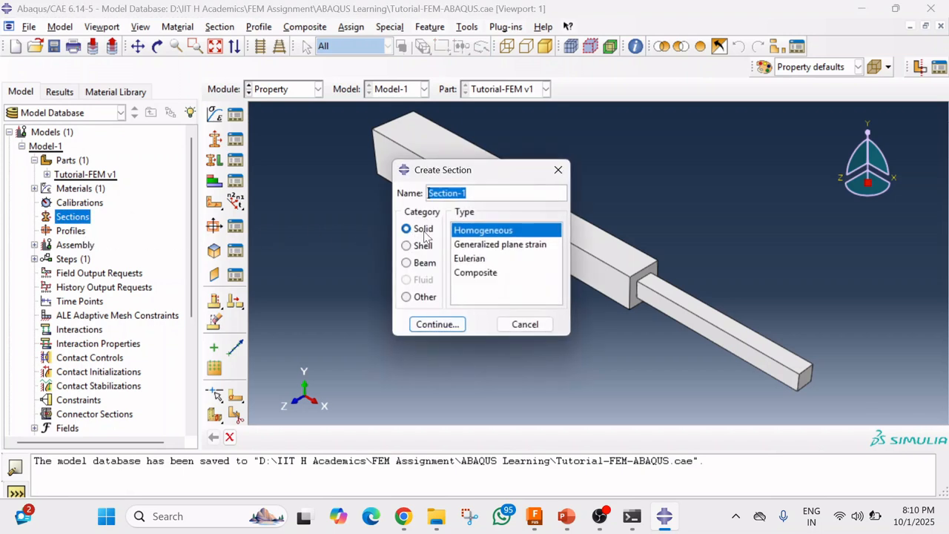
pyautogui.click(424, 231)
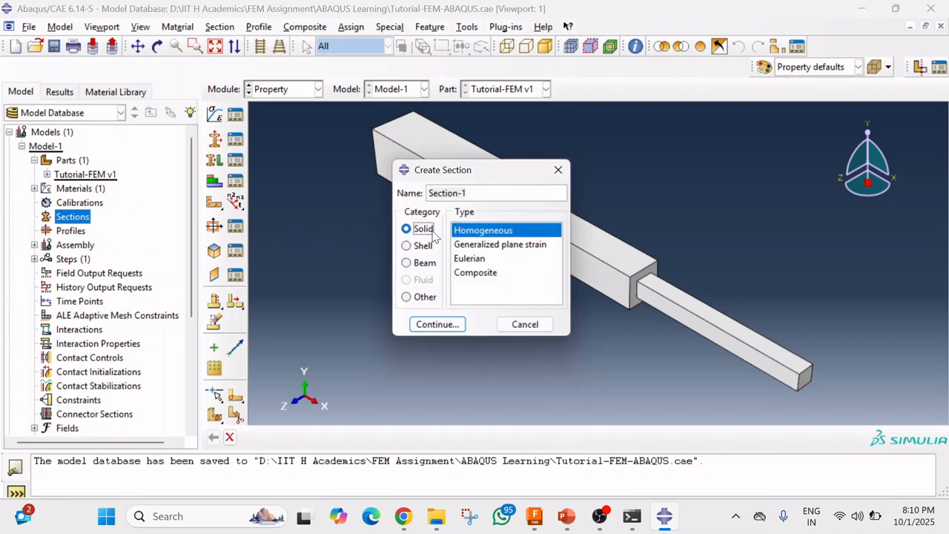
pyautogui.click(437, 324)
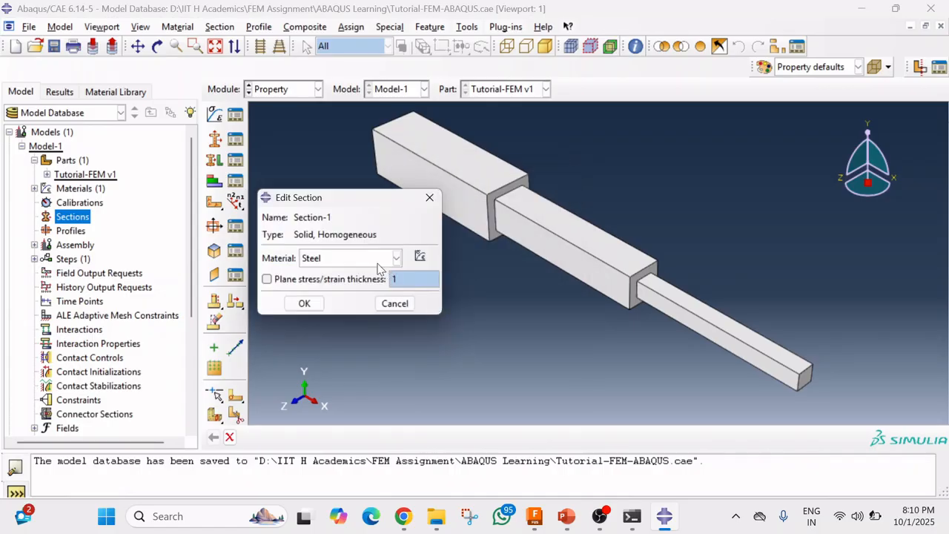
pyautogui.click(397, 257)
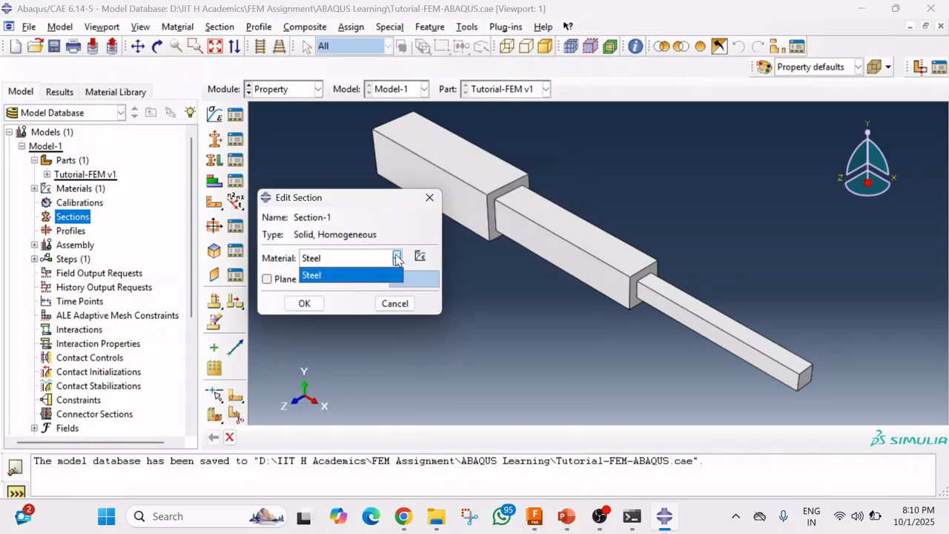
pyautogui.click(314, 276)
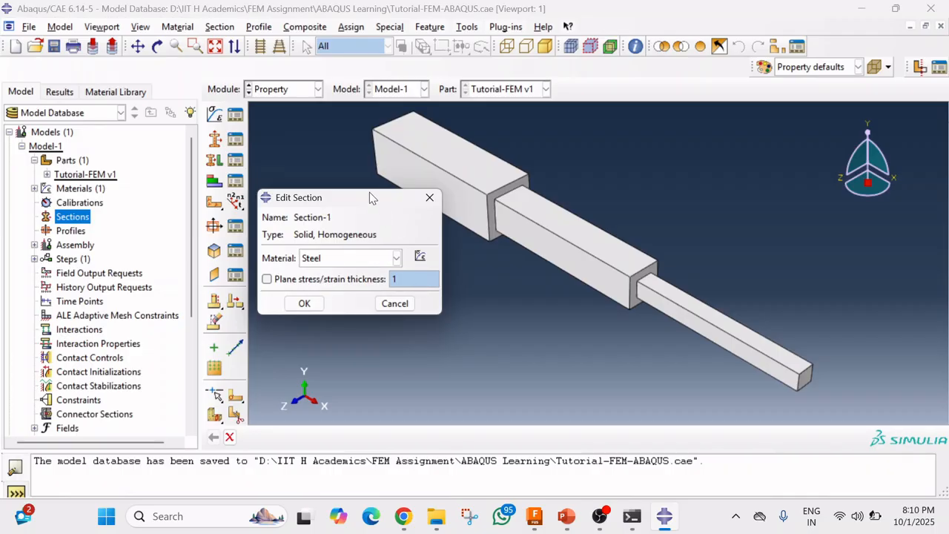
pyautogui.moveTo(369, 193); pyautogui.dragTo(415, 192)
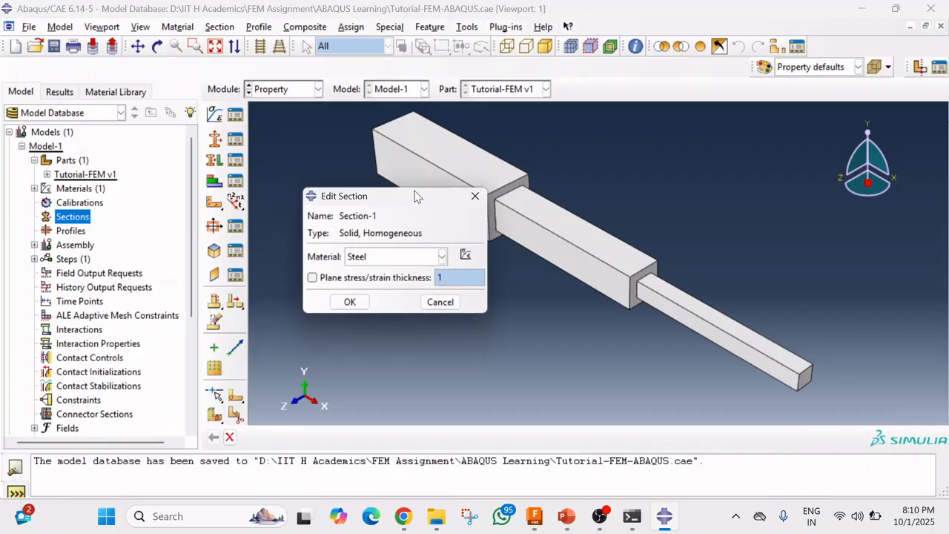
pyautogui.click(351, 302)
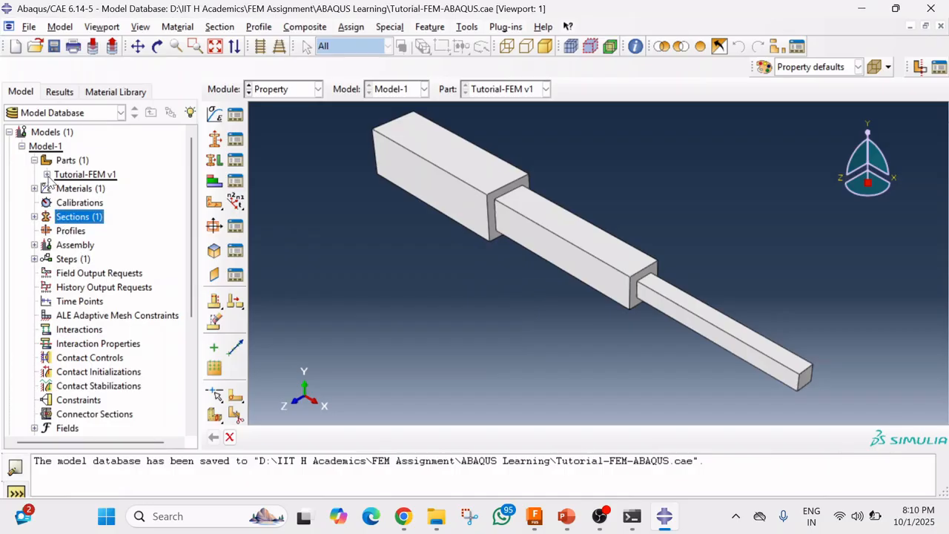
# Assign the solid homogeneous steel section to the entire stepped bar of the Tutorial-FEM v1 part.
pyautogui.click(47, 175)
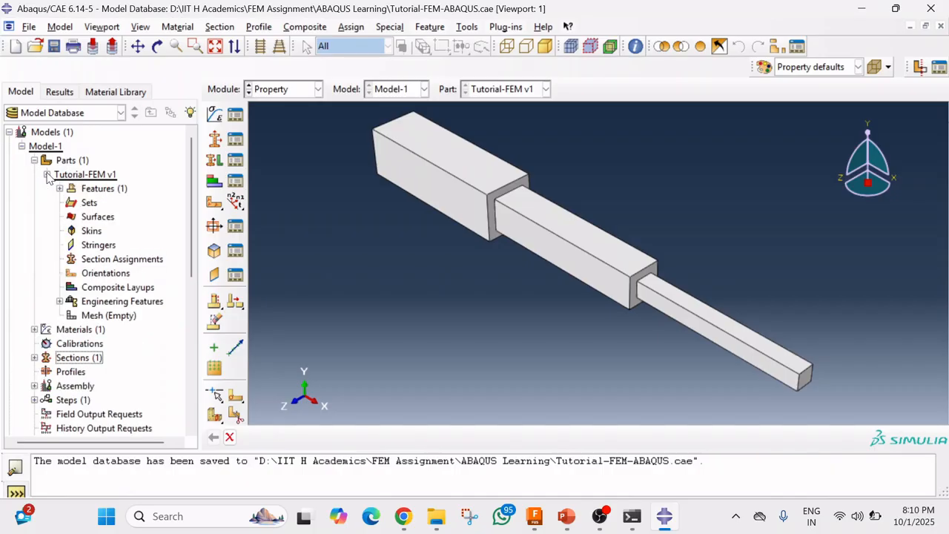
pyautogui.click(103, 260)
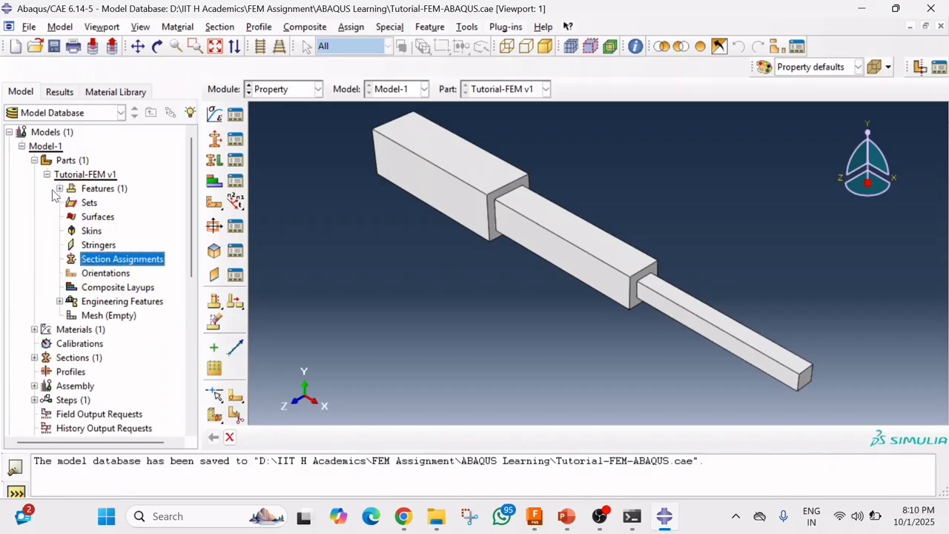
pyautogui.rightClick(102, 261)
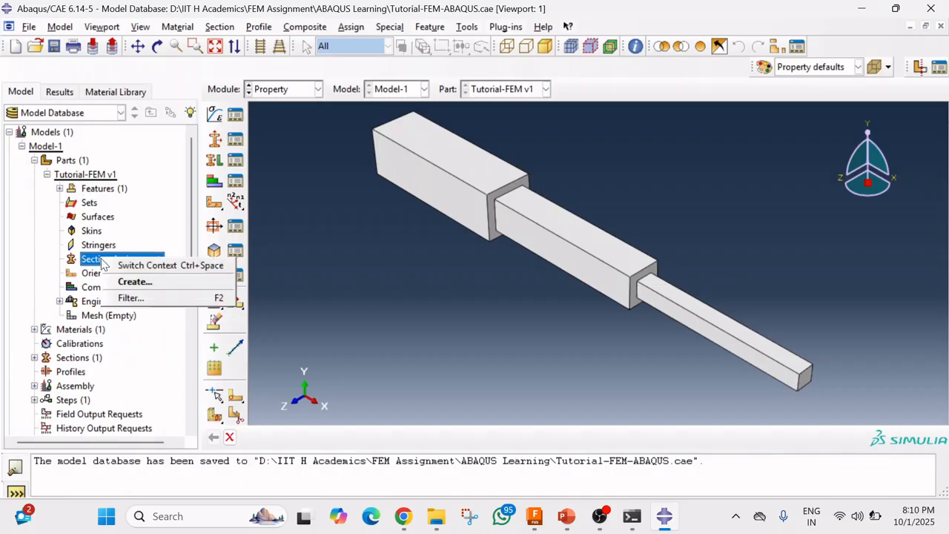
pyautogui.click(134, 282)
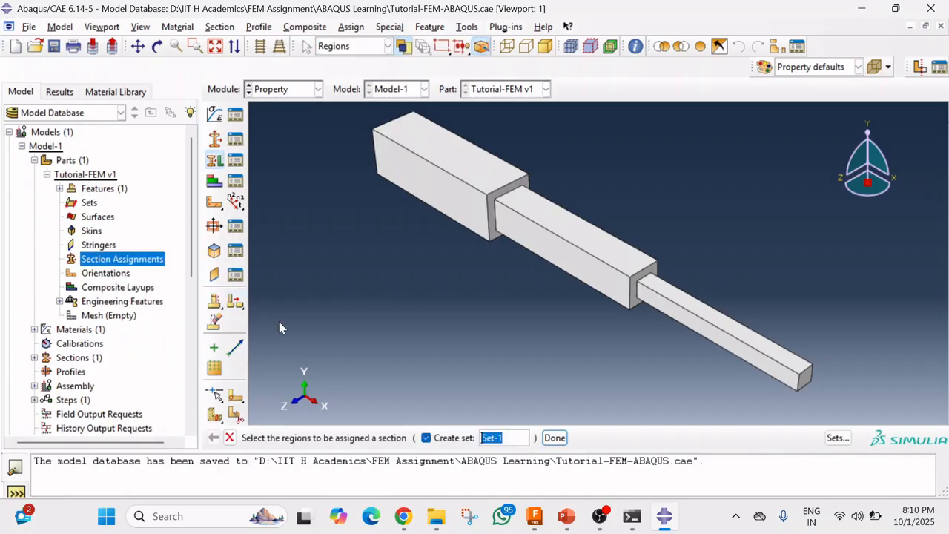
pyautogui.click(562, 254)
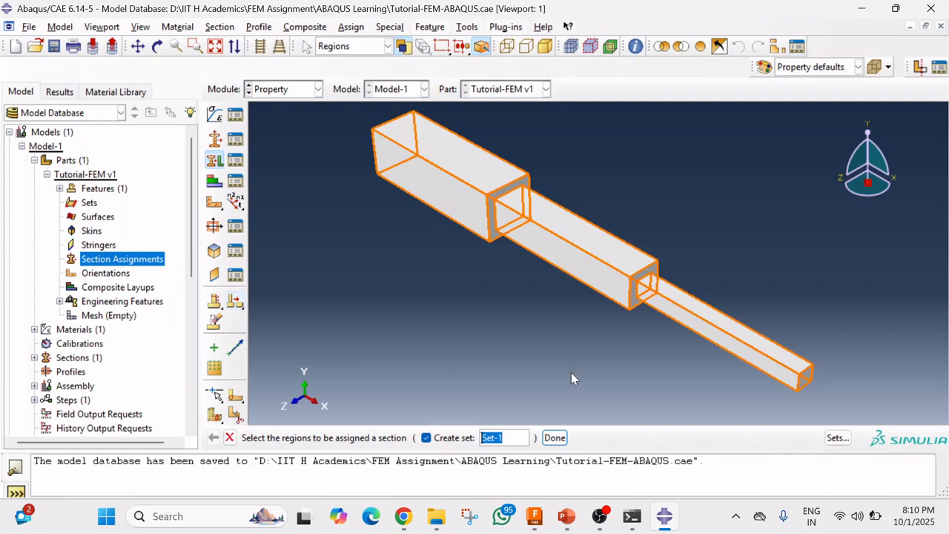
pyautogui.click(555, 437)
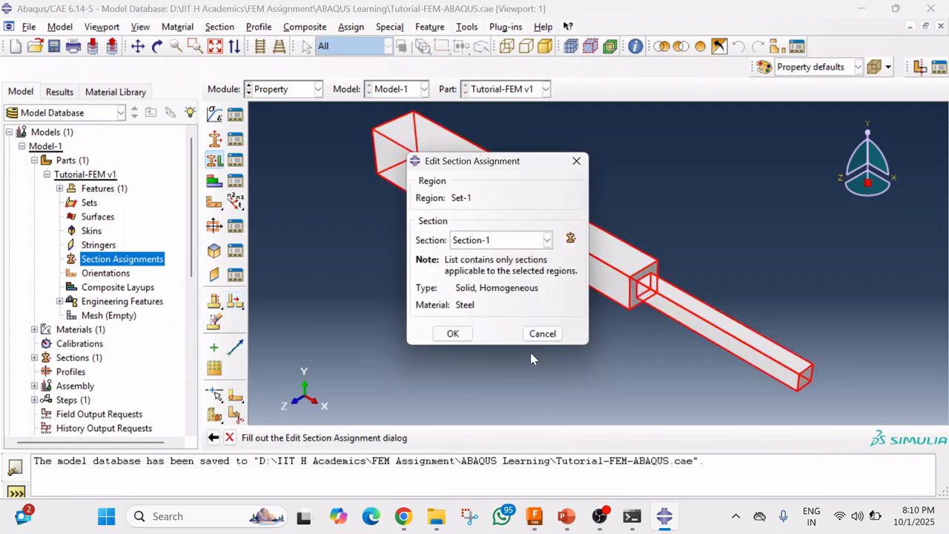
pyautogui.click(548, 239)
pyautogui.click(503, 258)
pyautogui.click(464, 335)
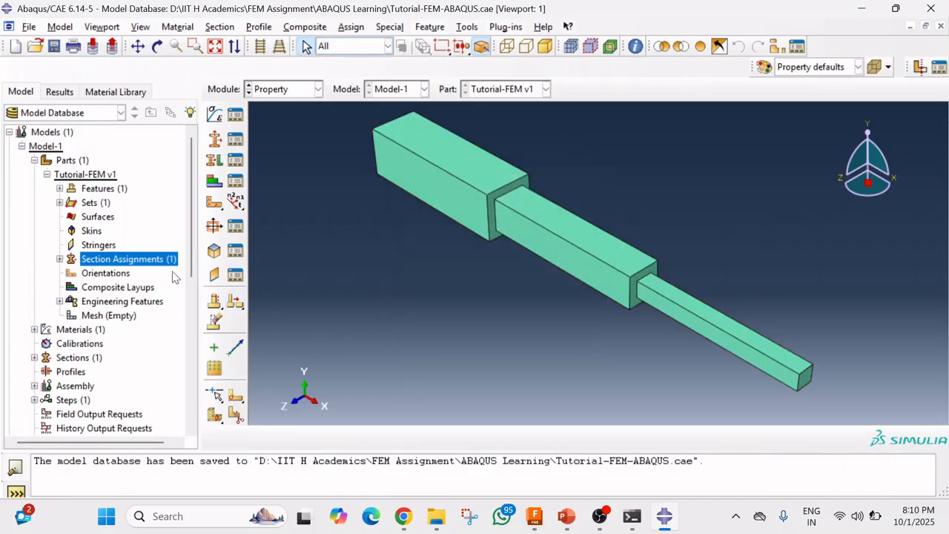
# Create a Static, General analysis step after the Initial step, keeping the default basic settings with Nlgeom off.
pyautogui.moveTo(190, 267); pyautogui.dragTo(186, 331)
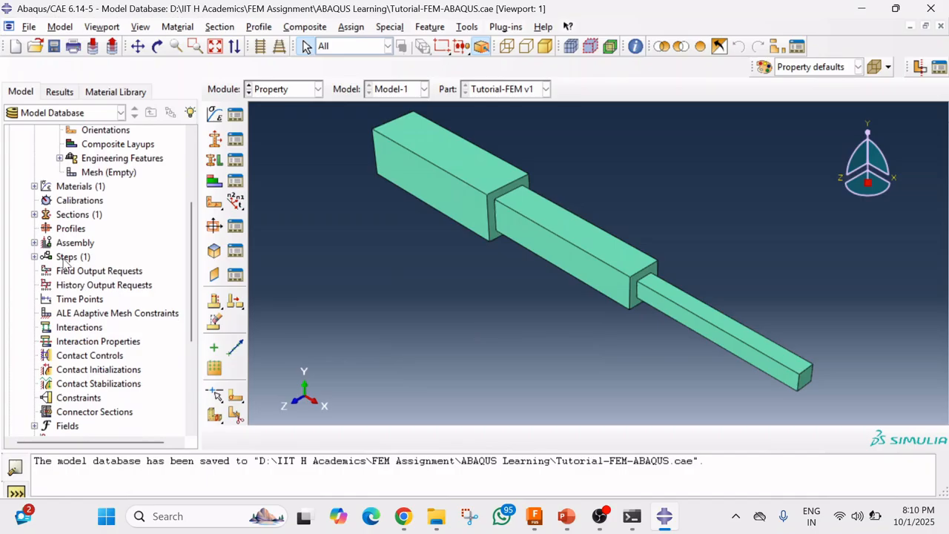
pyautogui.click(35, 257)
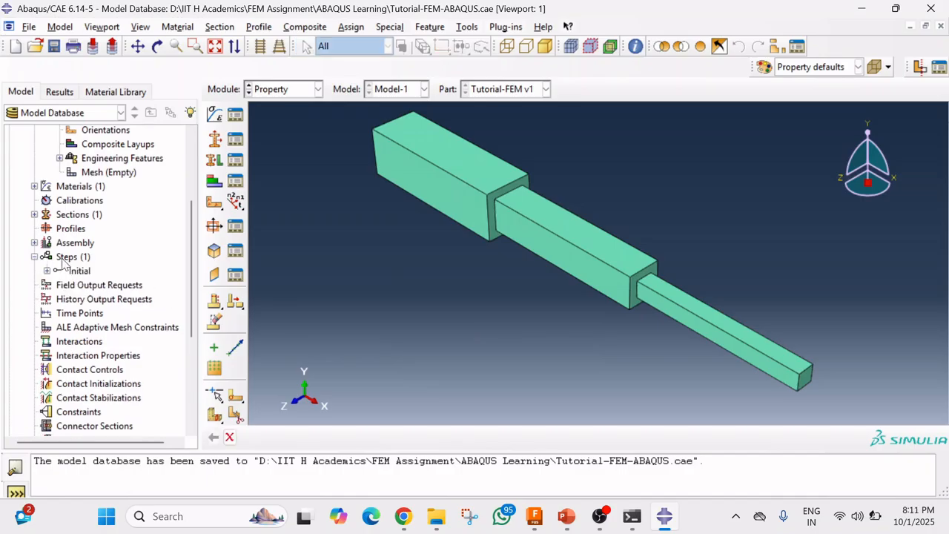
pyautogui.click(72, 260)
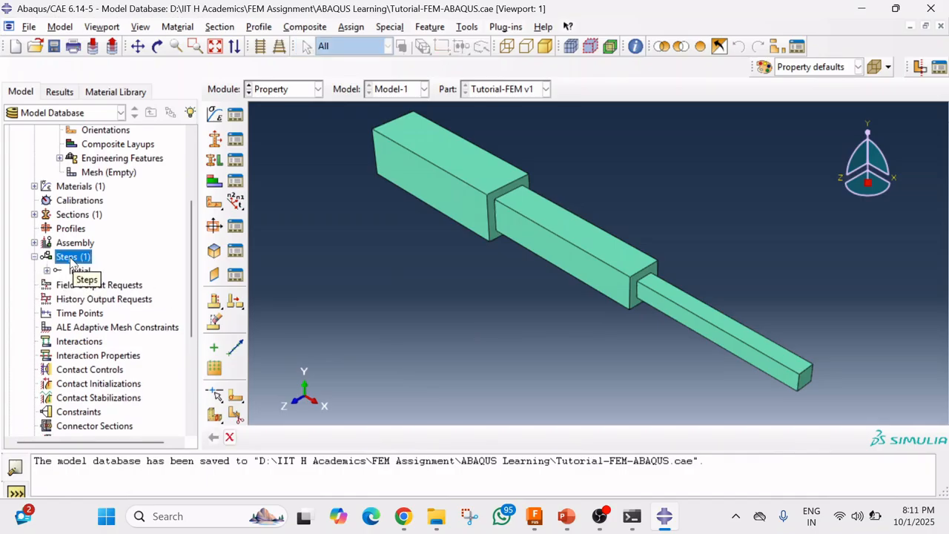
pyautogui.rightClick(72, 260)
pyautogui.click(102, 282)
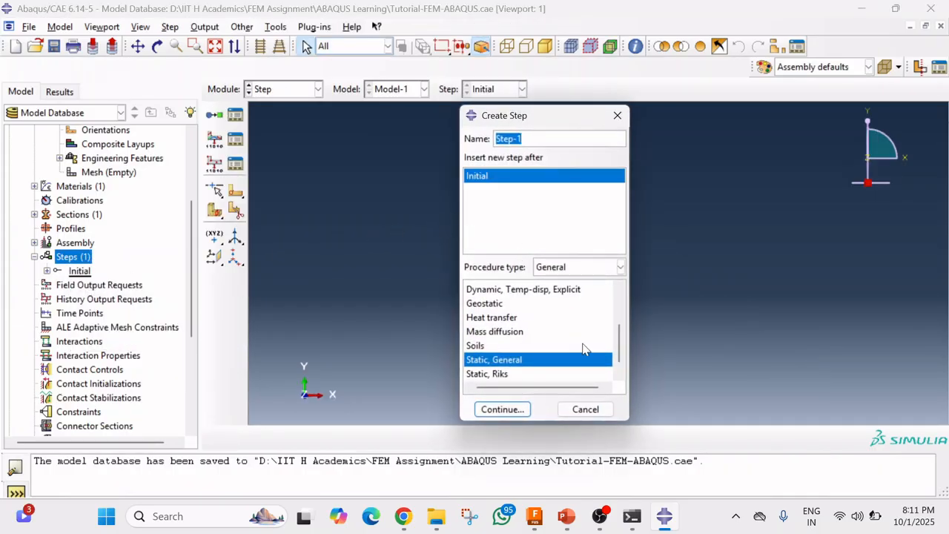
pyautogui.click(490, 364)
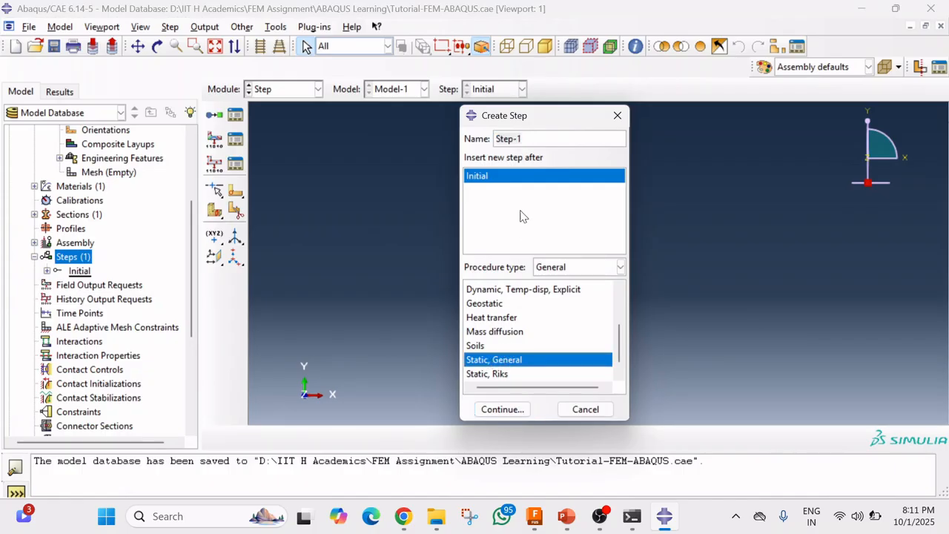
pyautogui.click(507, 410)
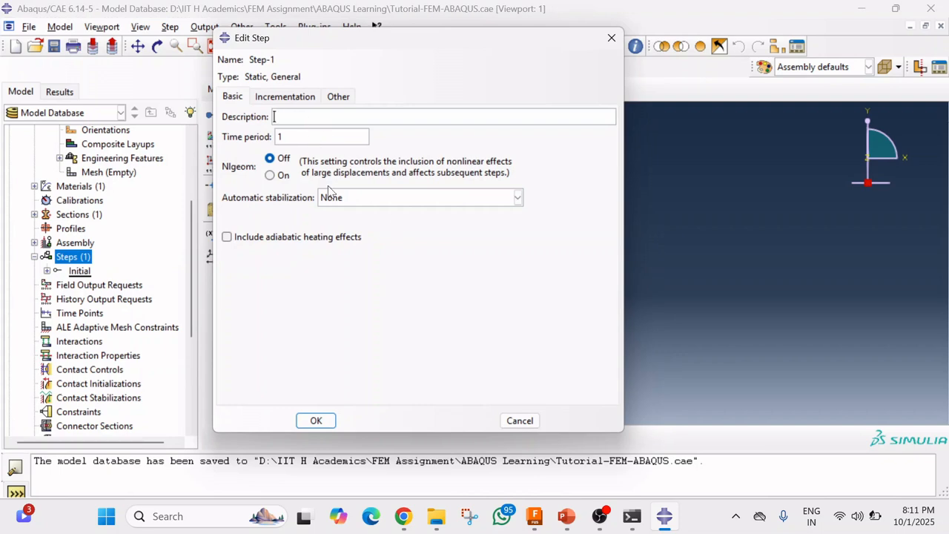
pyautogui.click(315, 420)
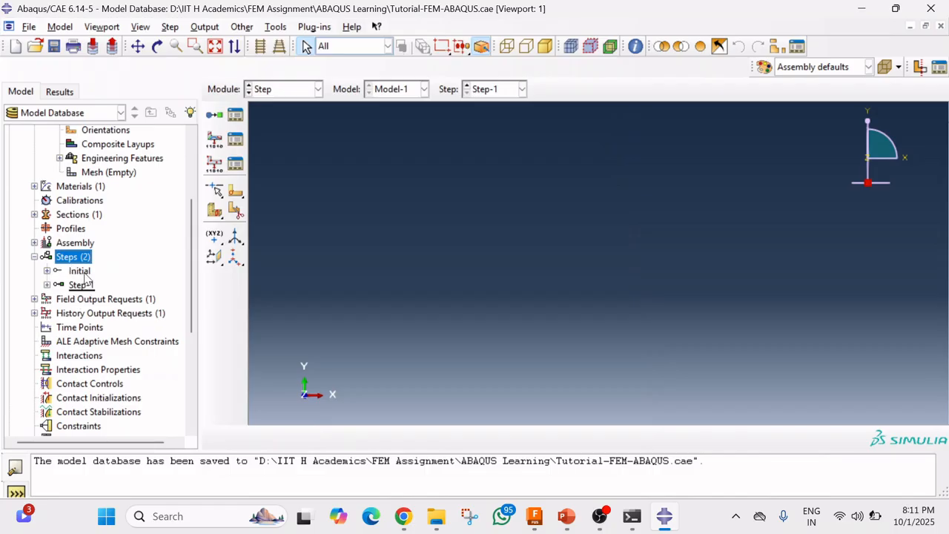
# Save the model database under its existing file name.
pyautogui.moveTo(194, 285); pyautogui.dragTo(191, 304)
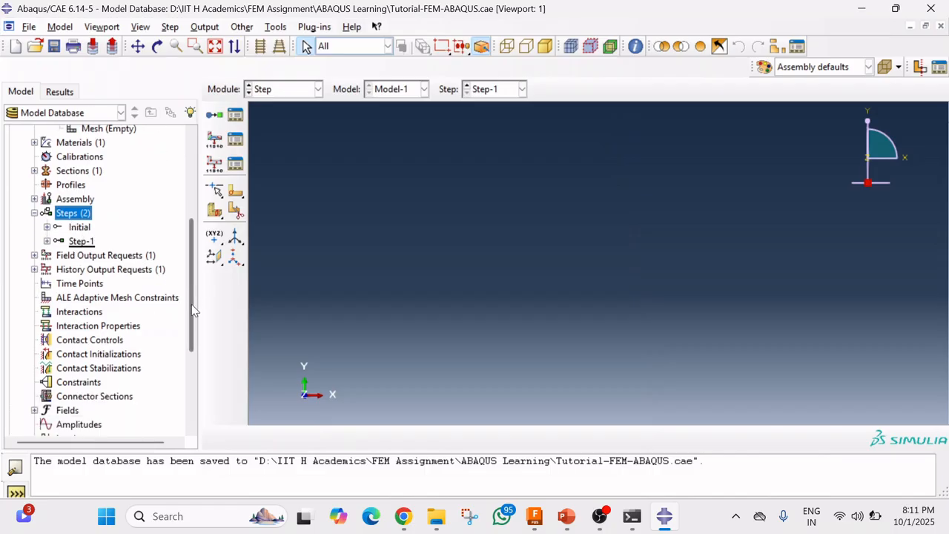
pyautogui.scroll(-3, 191, 304)
pyautogui.click(29, 27)
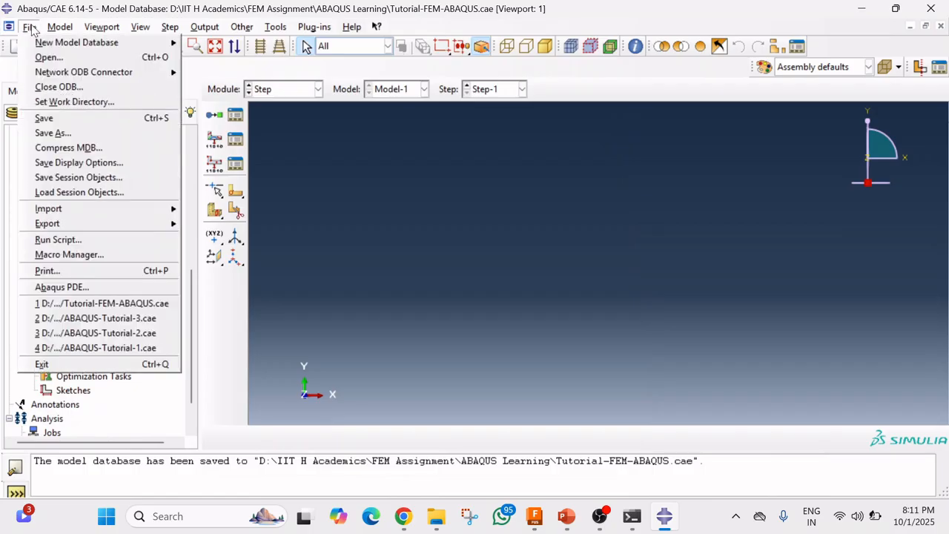
pyautogui.click(43, 118)
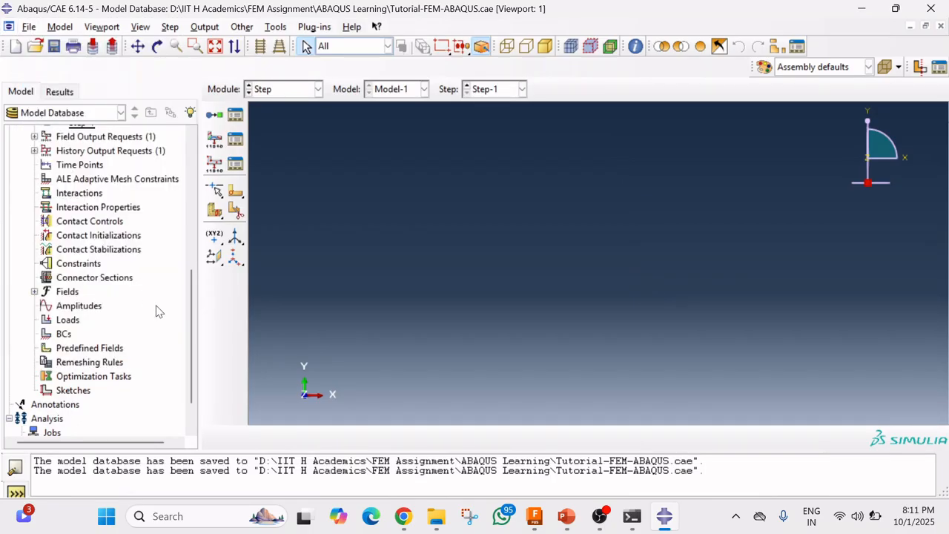
# Try to create a load in the model.
pyautogui.moveTo(193, 317); pyautogui.dragTo(189, 346)
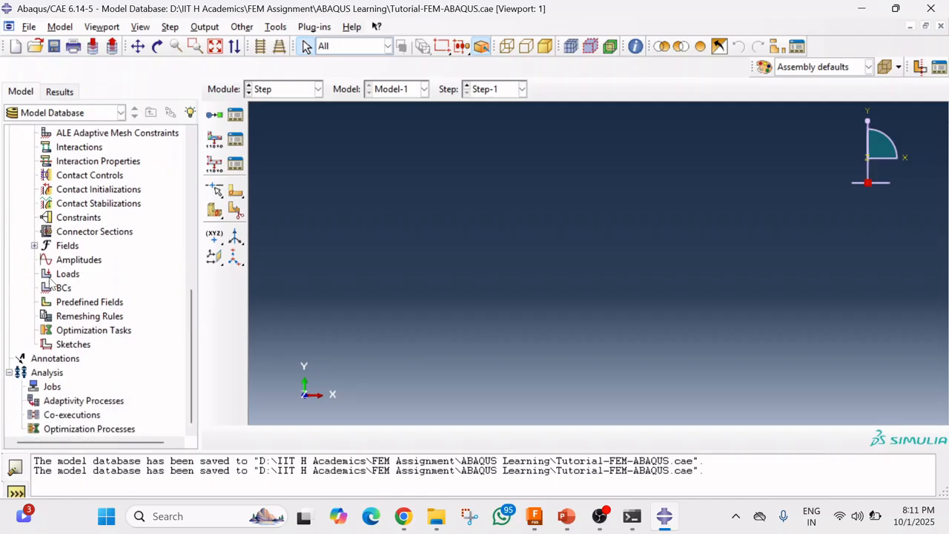
pyautogui.doubleClick(74, 275)
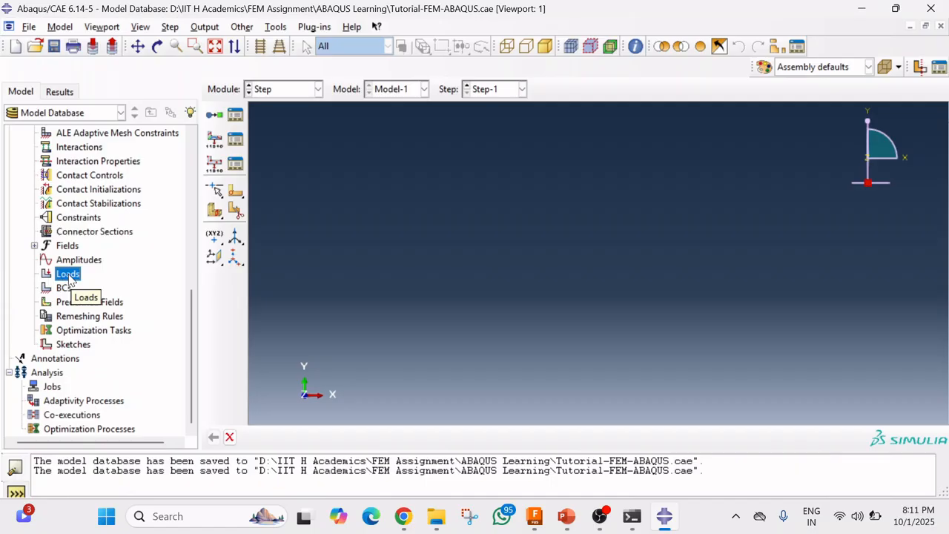
pyautogui.rightClick(71, 279)
pyautogui.click(94, 316)
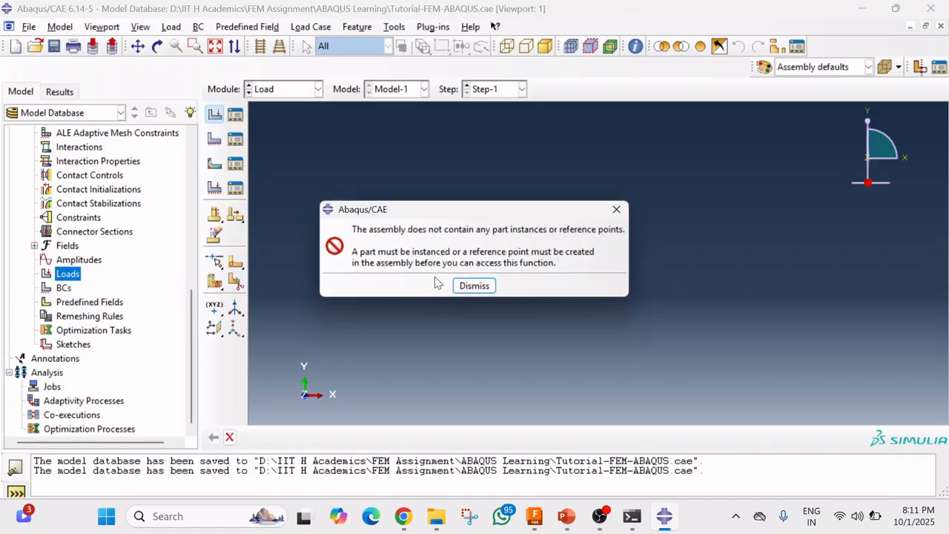
pyautogui.click(473, 286)
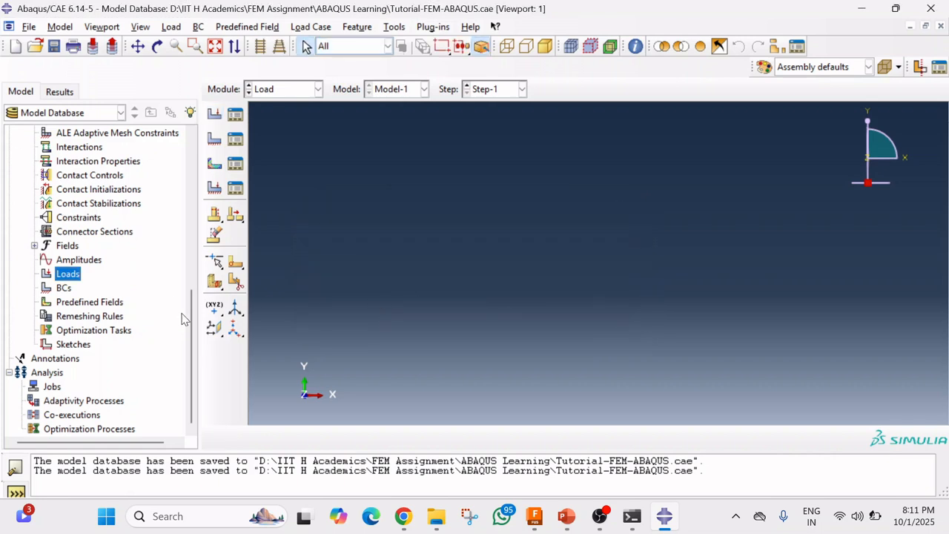
pyautogui.moveTo(191, 315); pyautogui.dragTo(199, 236)
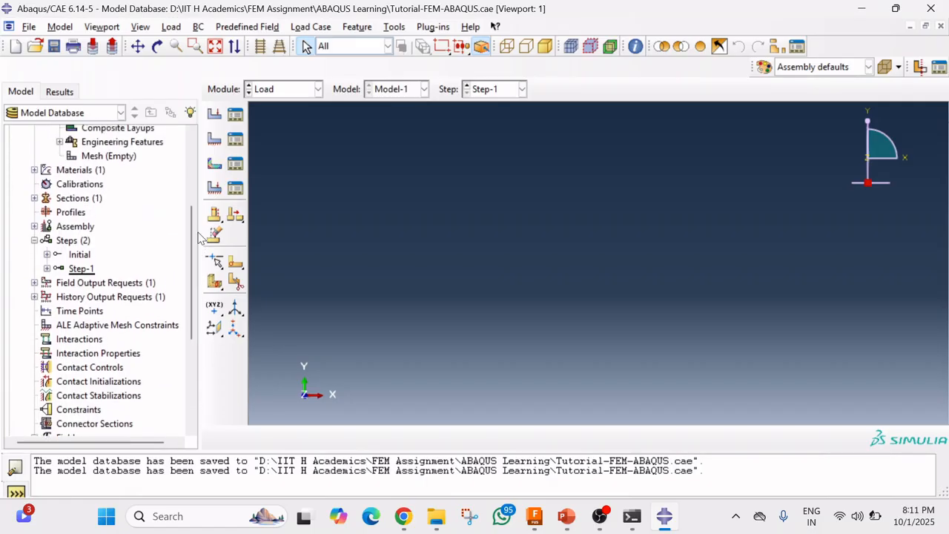
pyautogui.click(34, 226)
pyautogui.click(86, 241)
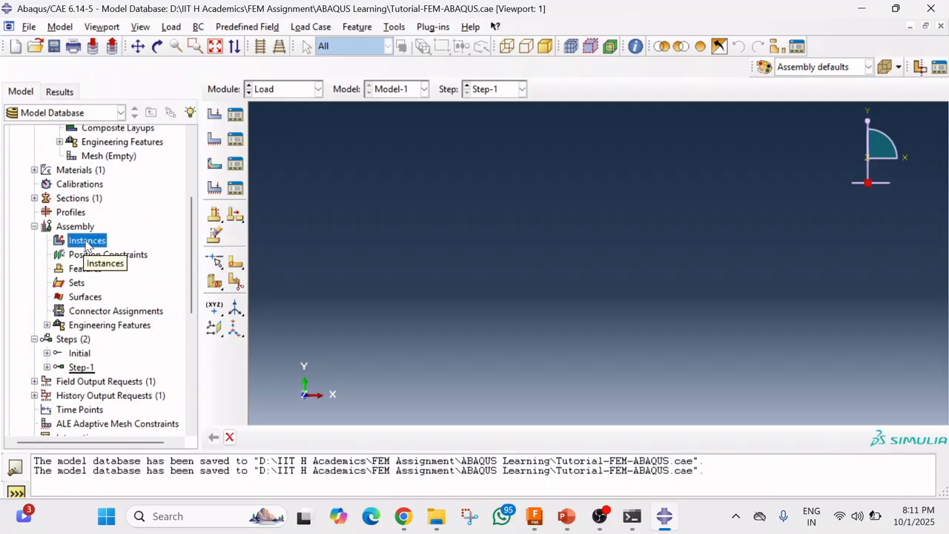
pyautogui.click(78, 229)
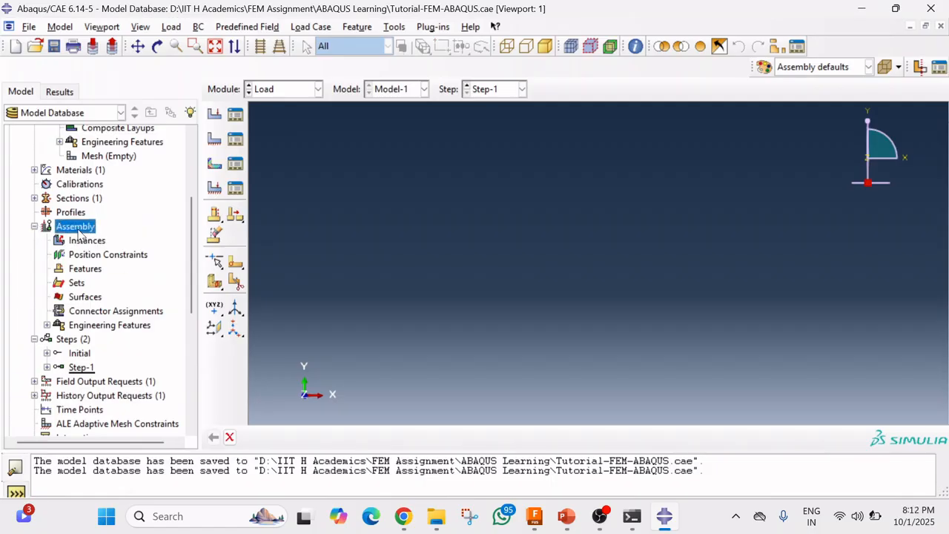
pyautogui.rightClick(80, 231)
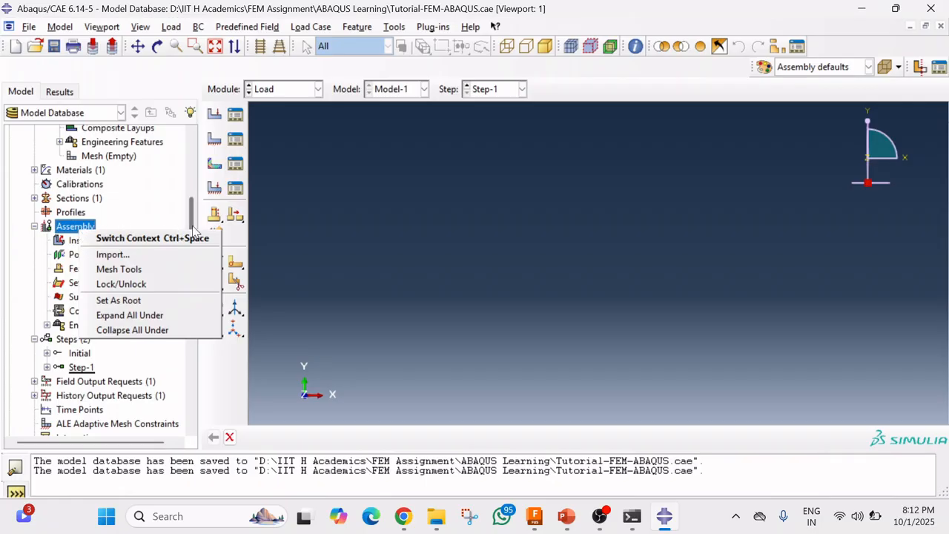
pyautogui.click(350, 288)
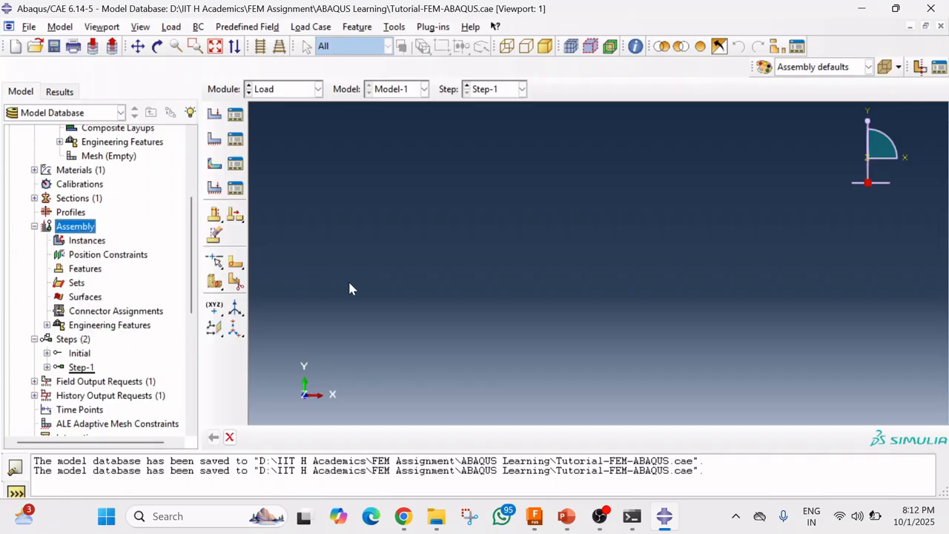
pyautogui.moveTo(190, 291); pyautogui.dragTo(199, 227)
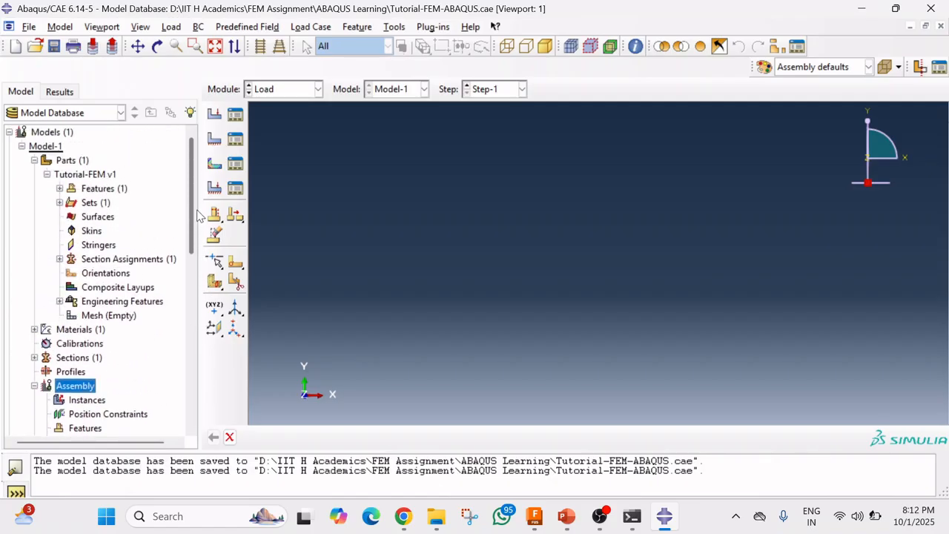
# Check the meshing settings on the Perform the Pre-Processing slide in PowerPoint, and return to Abaqus/CAE.
pyautogui.click(115, 320)
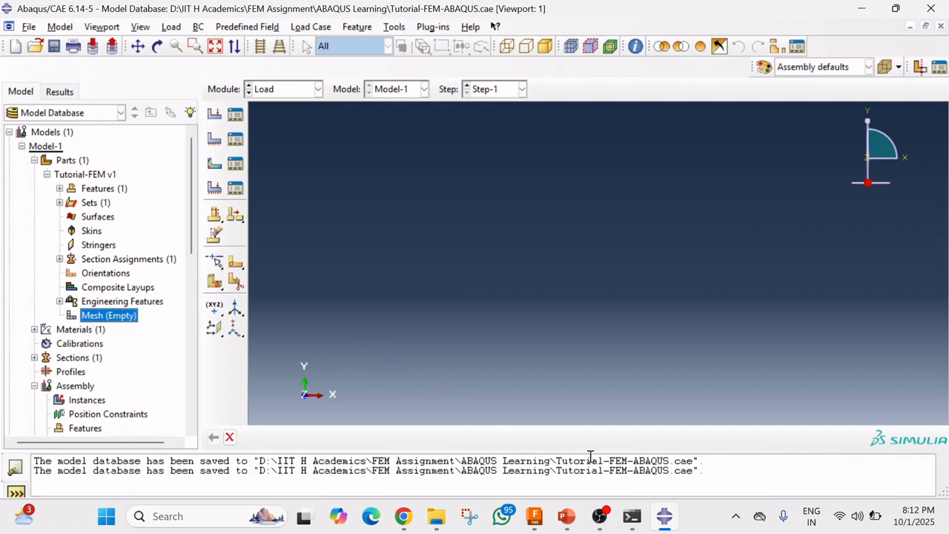
pyautogui.click(566, 516)
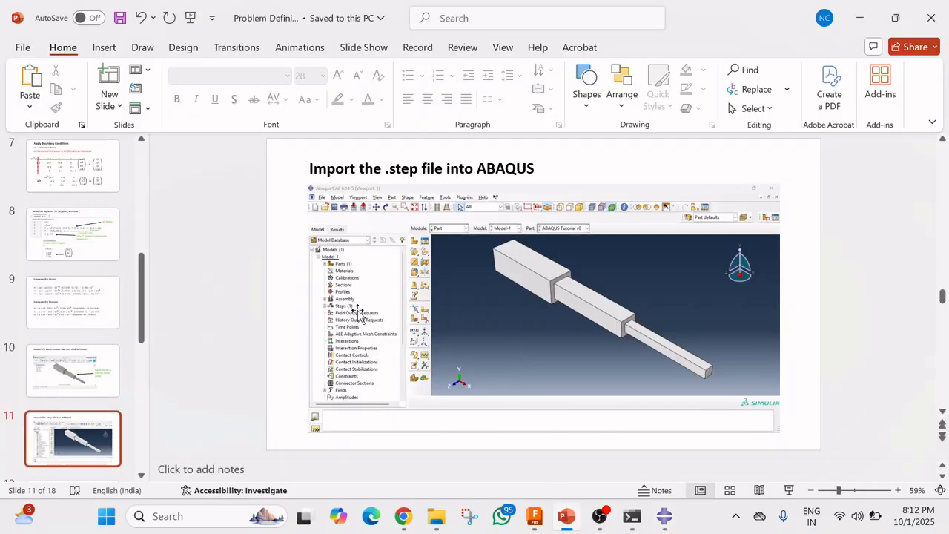
pyautogui.scroll(-1, 358, 312)
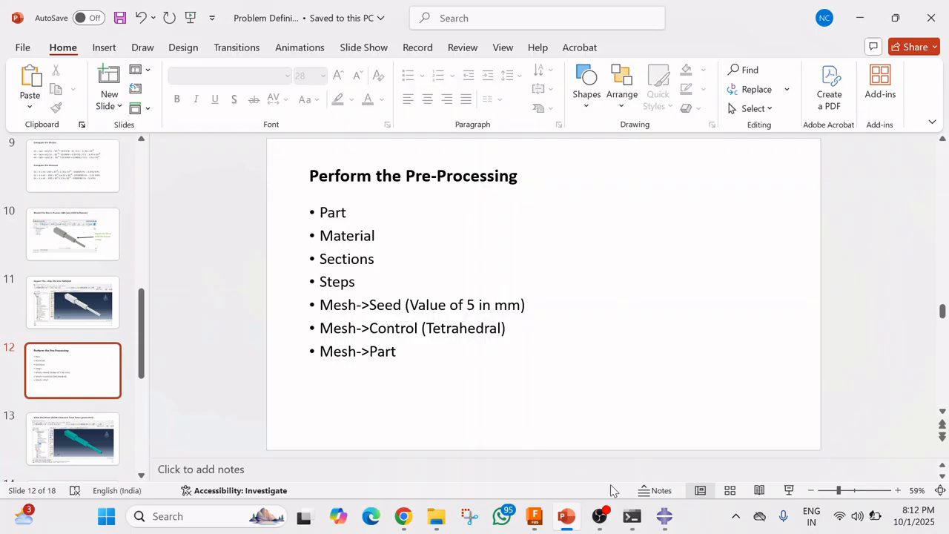
pyautogui.click(664, 517)
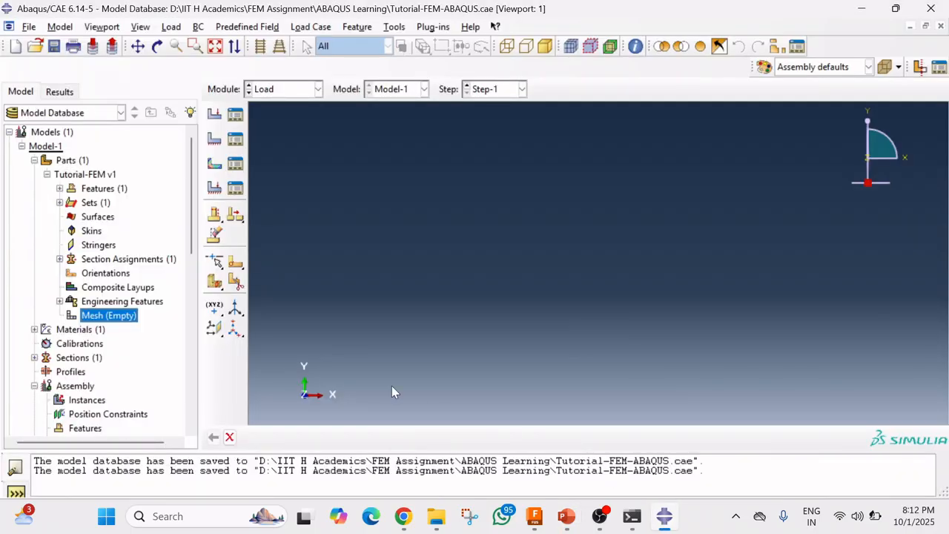
# Open the mesh of the Tutorial-FEM v1 part and seed the part with an approximate global size of 5.
pyautogui.doubleClick(124, 317)
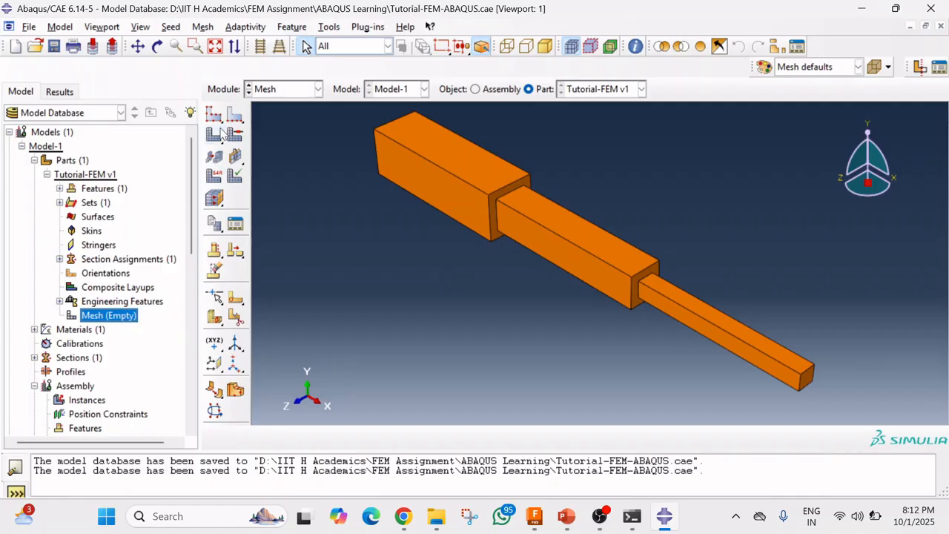
pyautogui.click(181, 32)
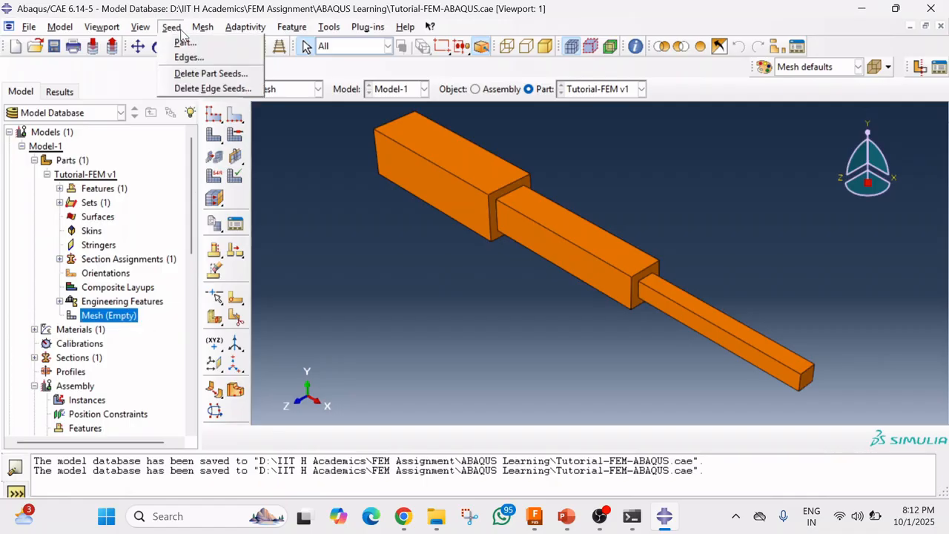
pyautogui.click(184, 42)
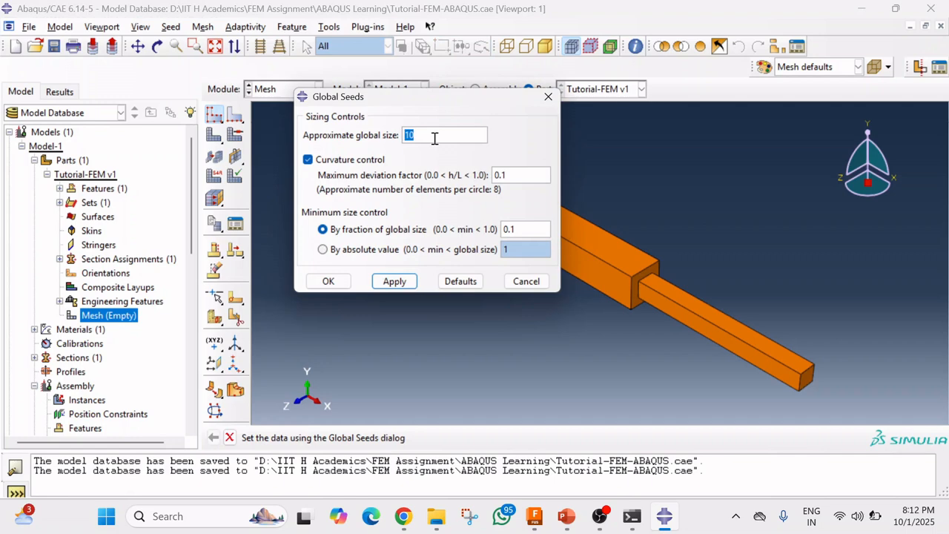
pyautogui.write('5')
pyautogui.click(326, 281)
pyautogui.scroll(8, 851, 384)
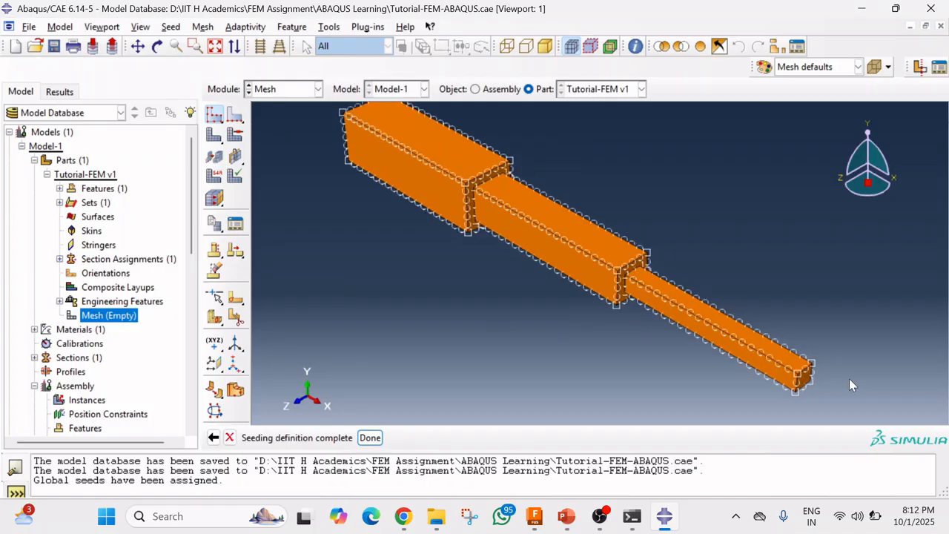
pyautogui.scroll(1, 850, 380)
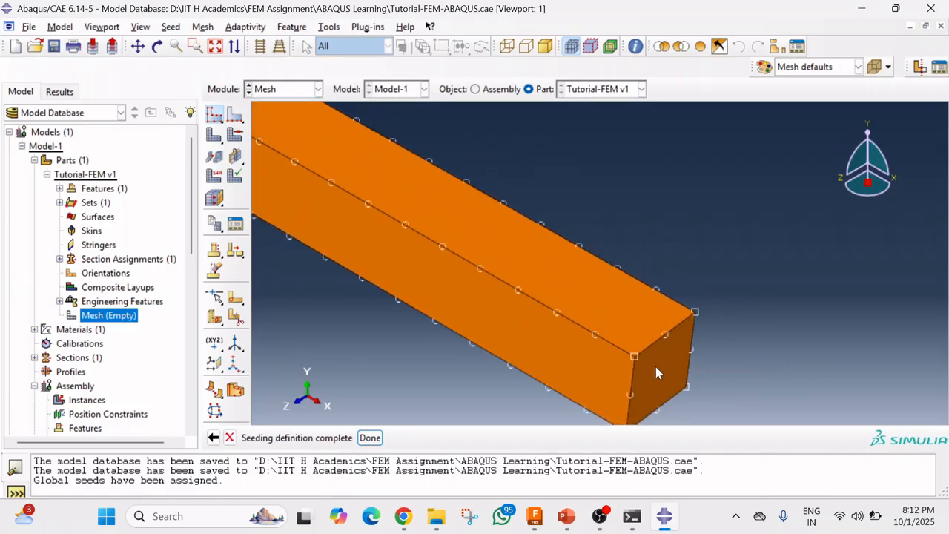
pyautogui.scroll(-1, 650, 199)
pyautogui.scroll(1, 632, 349)
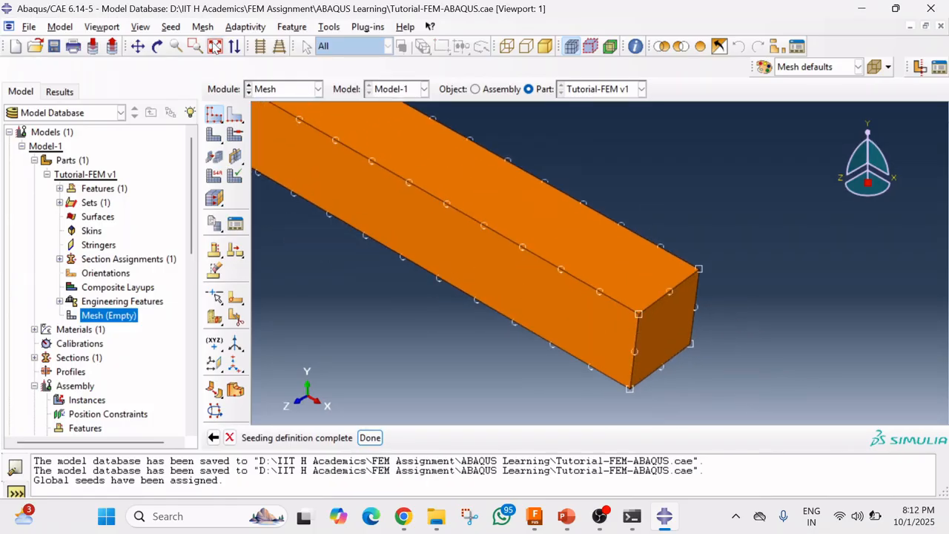
# Try a finer seeding of the part with an approximate global size of 1.
pyautogui.click(171, 26)
pyautogui.click(180, 42)
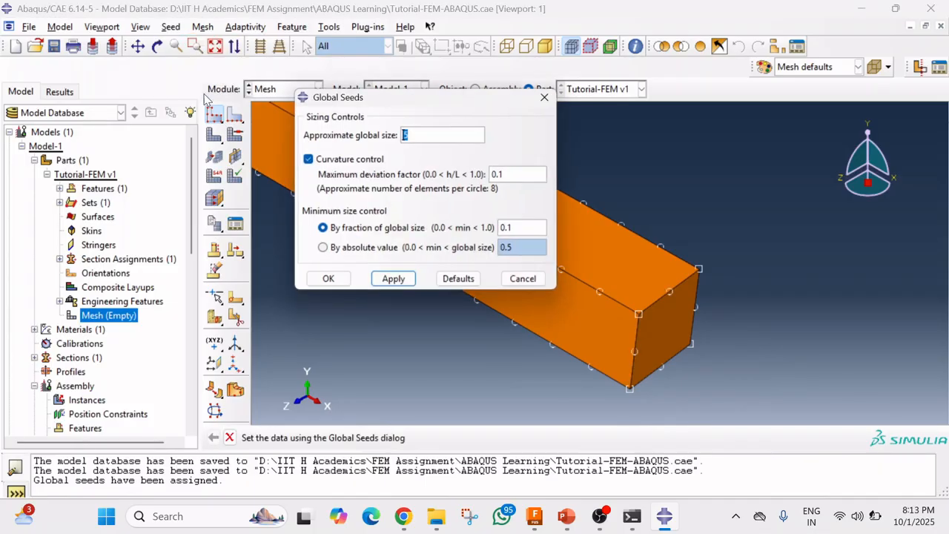
pyautogui.click(432, 135)
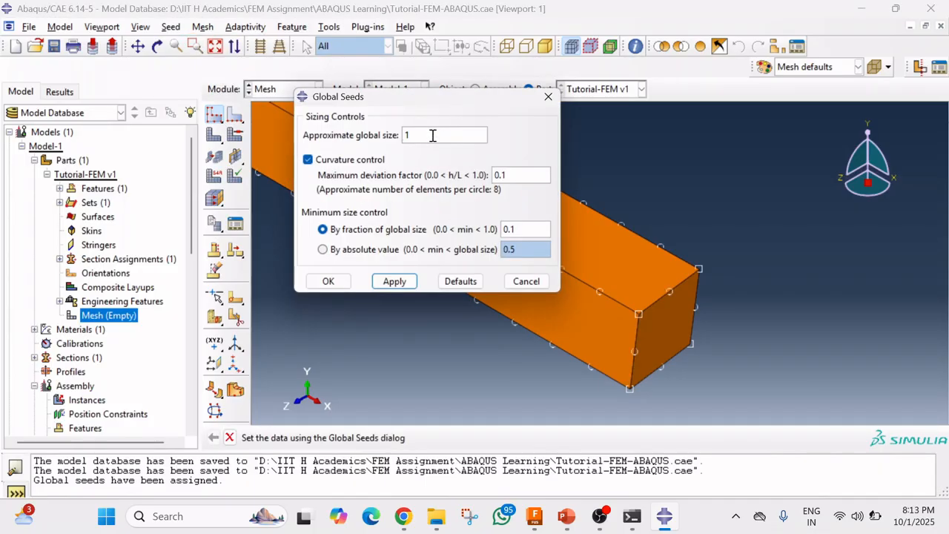
pyautogui.click(329, 281)
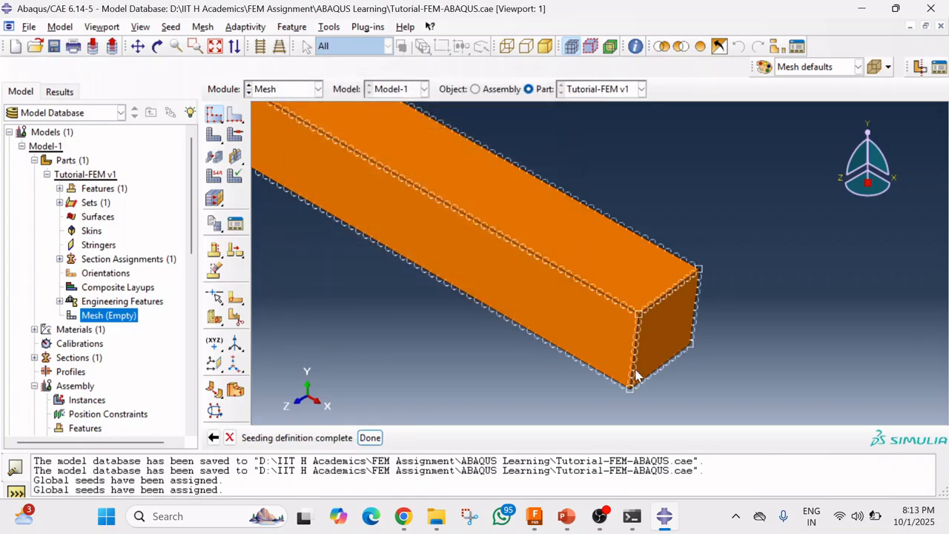
pyautogui.scroll(1, 653, 346)
pyautogui.scroll(1, 654, 342)
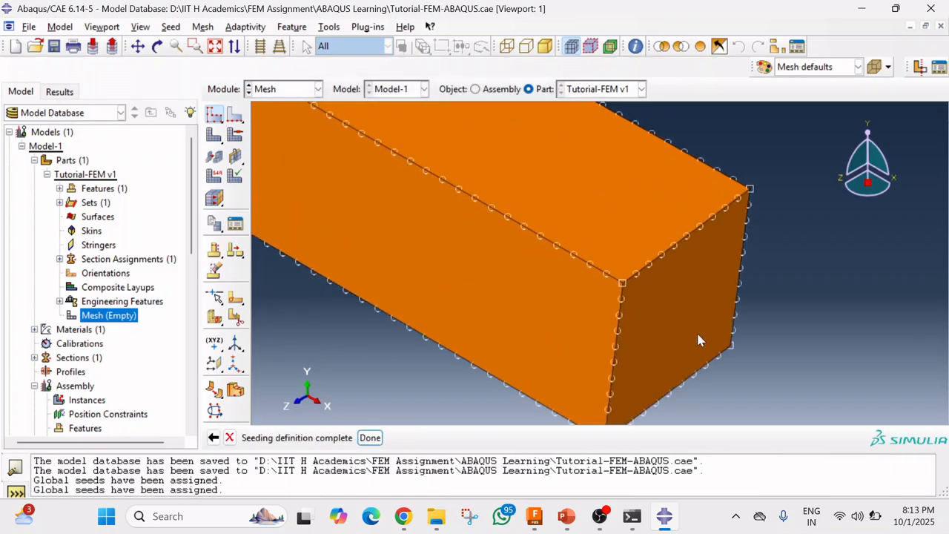
pyautogui.scroll(-2, 698, 339)
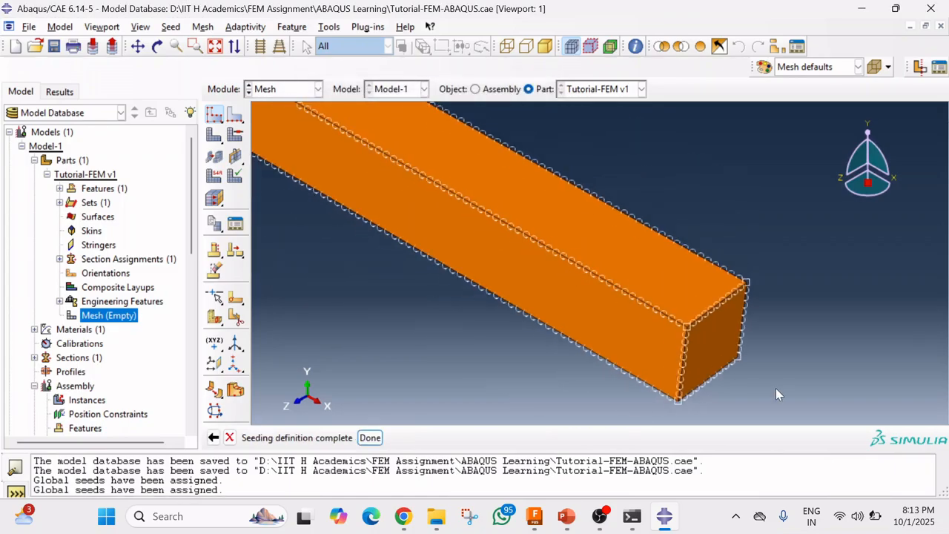
# Set the part's approximate global seed size back to 5.
pyautogui.click(171, 26)
pyautogui.click(178, 43)
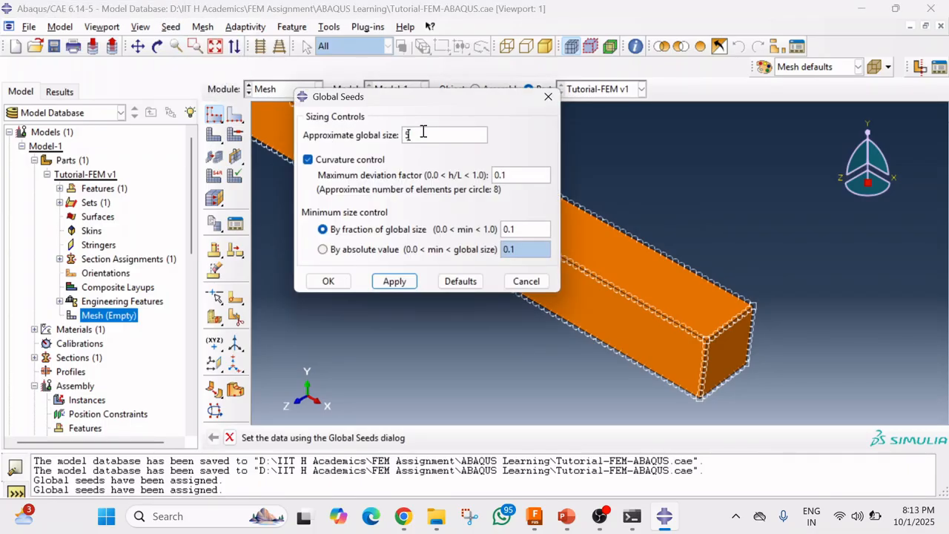
pyautogui.write('5')
pyautogui.click(328, 281)
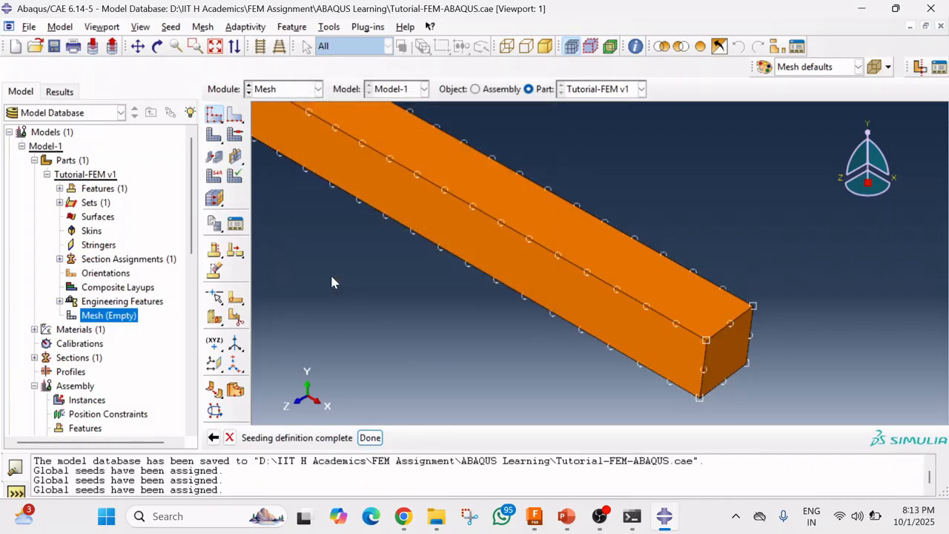
pyautogui.scroll(2, 655, 304)
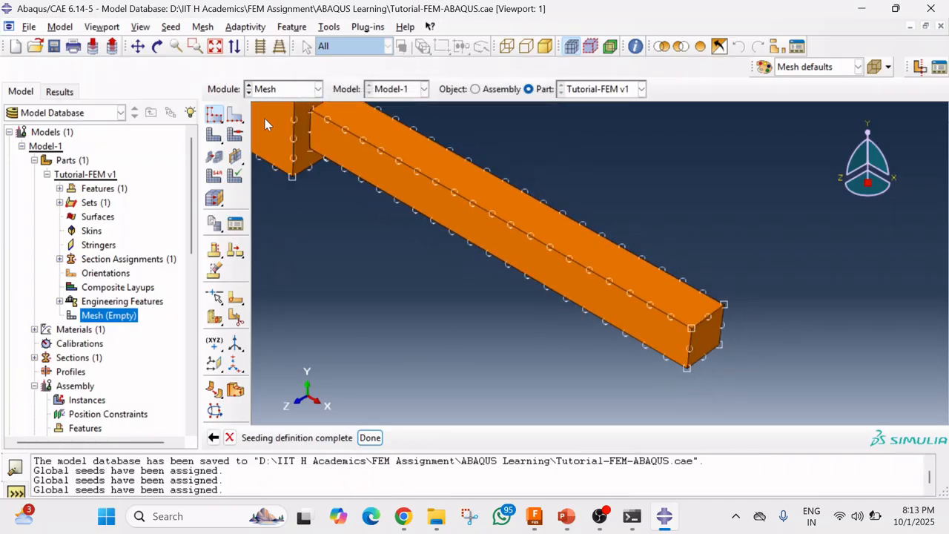
# Set the mesh controls of the stepped bar to the Tet element shape with the Free technique and default algorithm.
pyautogui.click(211, 29)
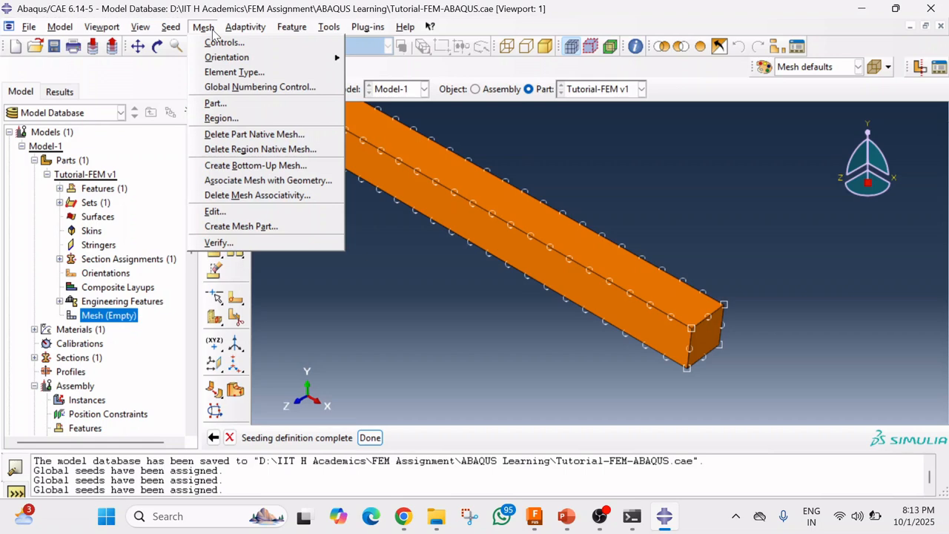
pyautogui.click(219, 43)
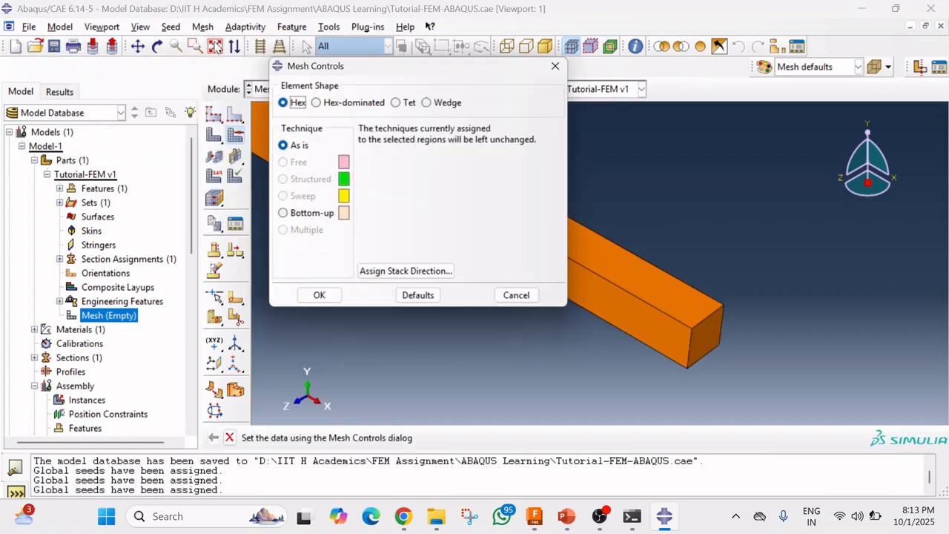
pyautogui.click(397, 103)
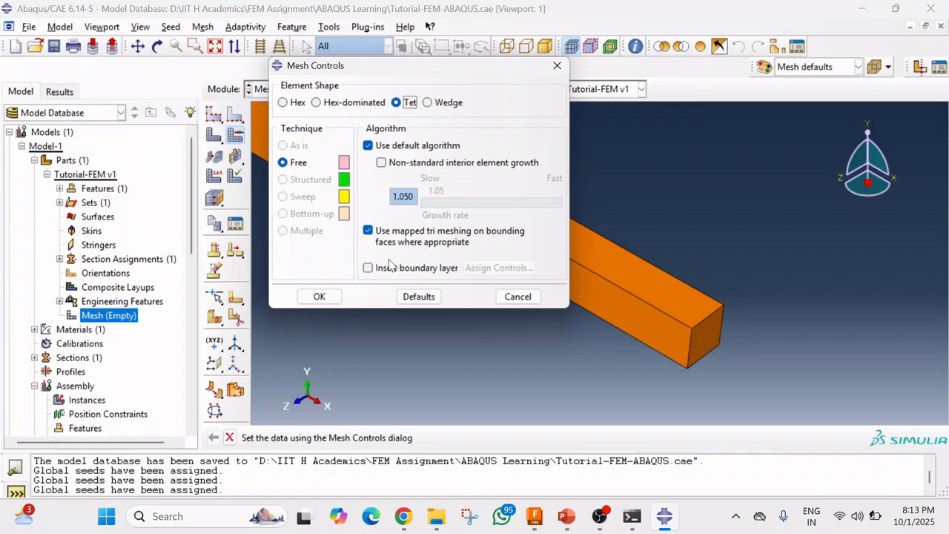
pyautogui.click(319, 297)
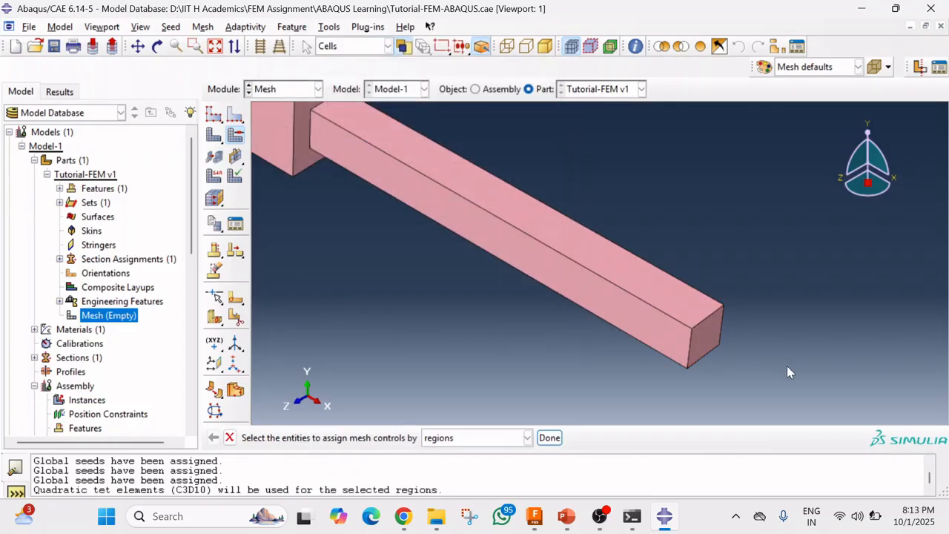
pyautogui.click(432, 168)
# Generate the mesh on the whole Tutorial-FEM v1 part.
pyautogui.click(203, 28)
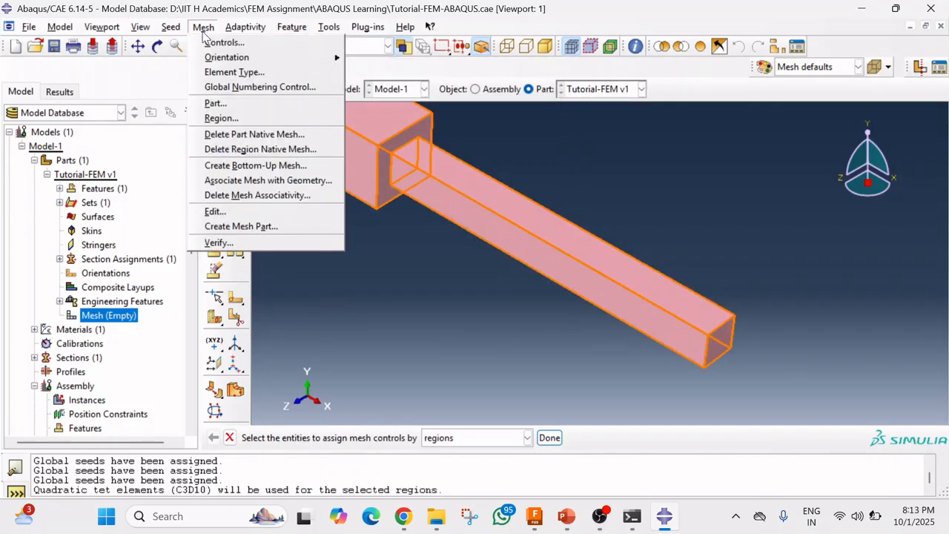
pyautogui.click(214, 103)
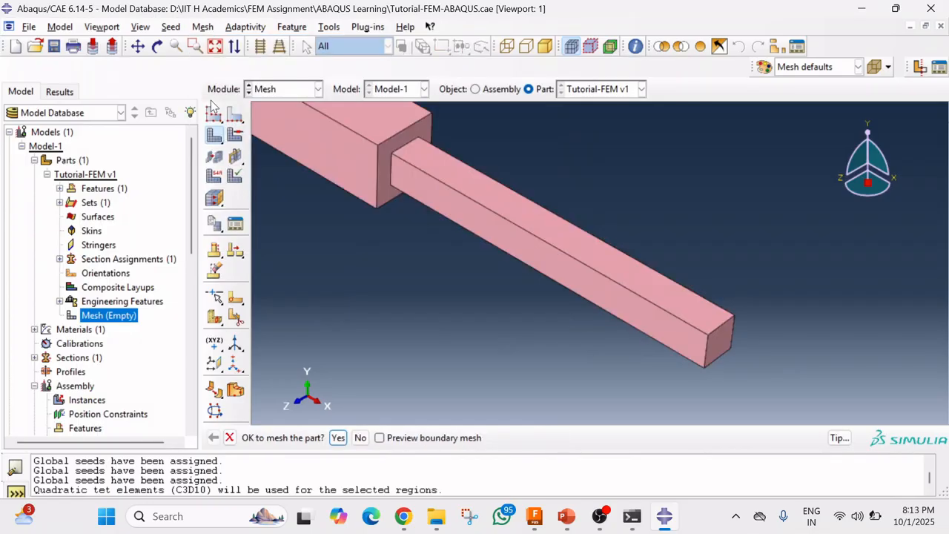
pyautogui.click(335, 439)
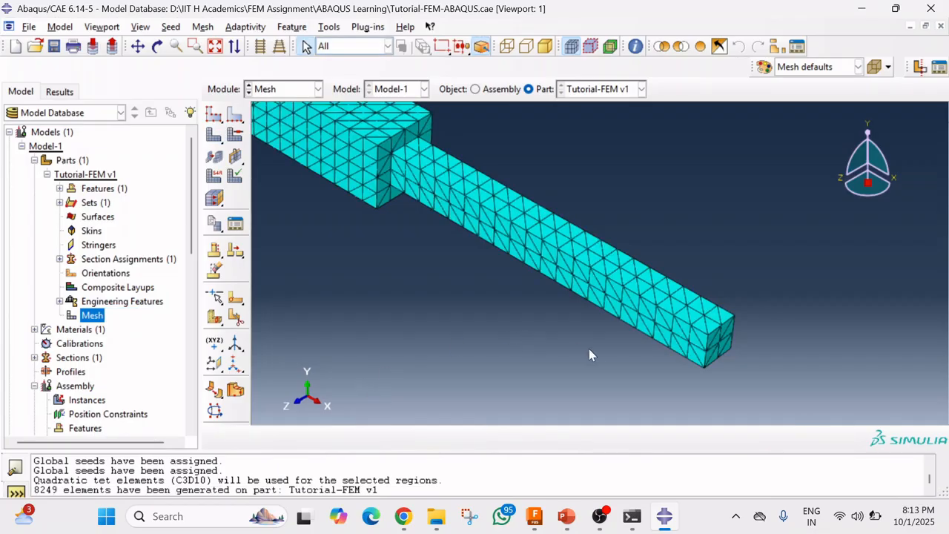
# Examine the generated tetrahedral mesh along the whole stepped bar and close up at the thin end.
pyautogui.scroll(3, 608, 363)
pyautogui.scroll(3, 815, 378)
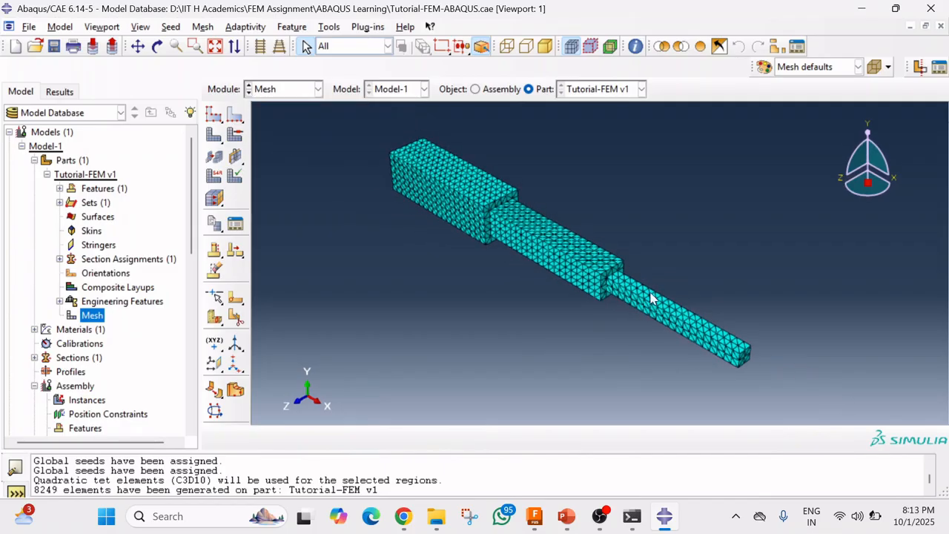
pyautogui.scroll(1, 486, 149)
pyautogui.scroll(-1, 546, 259)
pyautogui.scroll(-1, 449, 228)
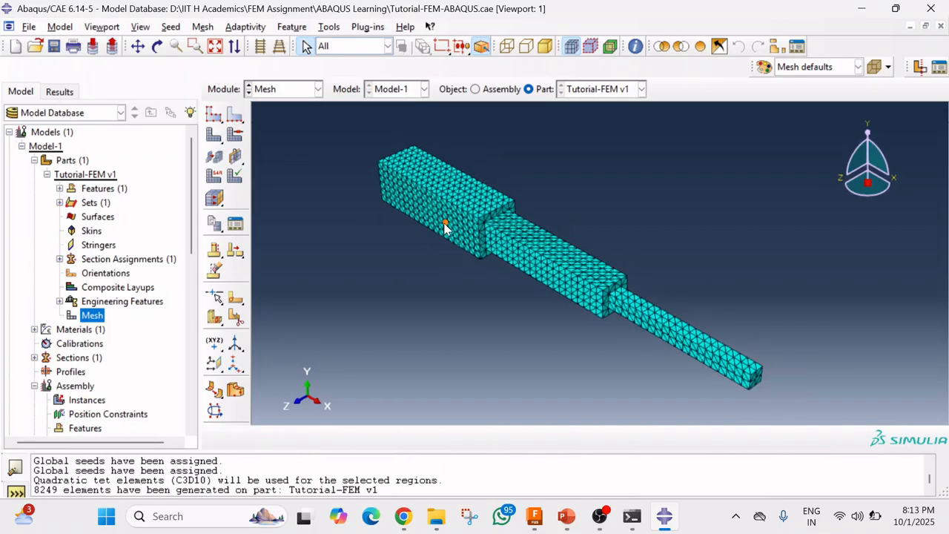
pyautogui.scroll(-2, 787, 386)
pyautogui.scroll(-4, 754, 391)
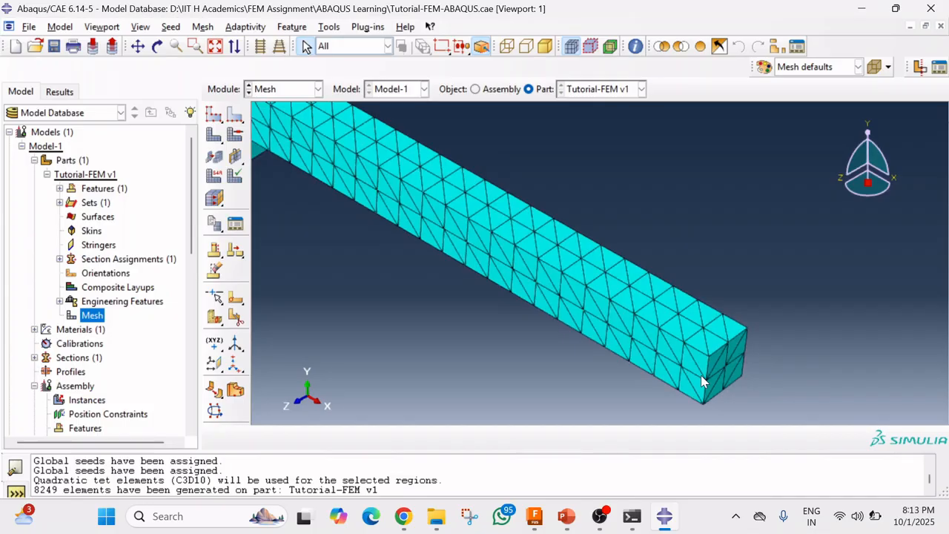
pyautogui.scroll(-2, 747, 380)
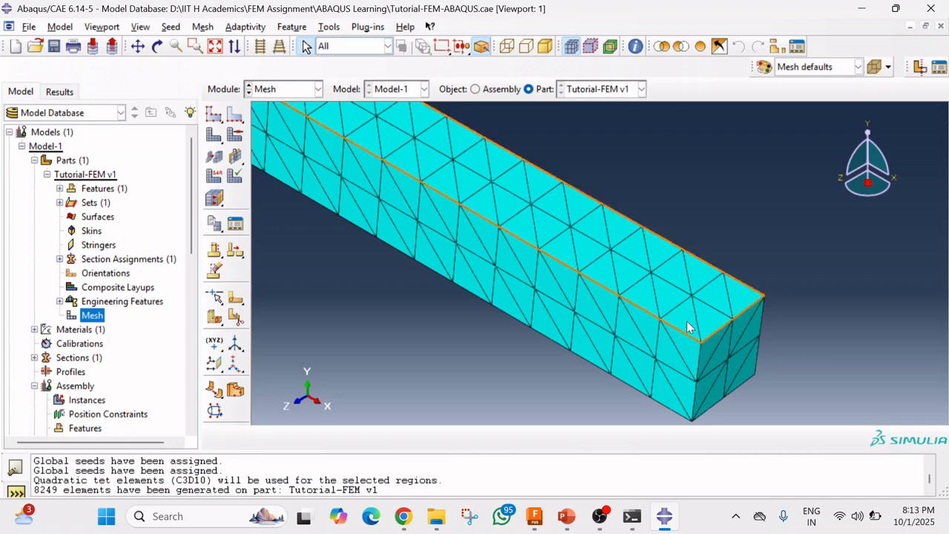
# Switch to the PowerPoint presentation and review the generated-mesh slide and the slide on applying the 500 N force as pressure.
pyautogui.scroll(-8, 853, 308)
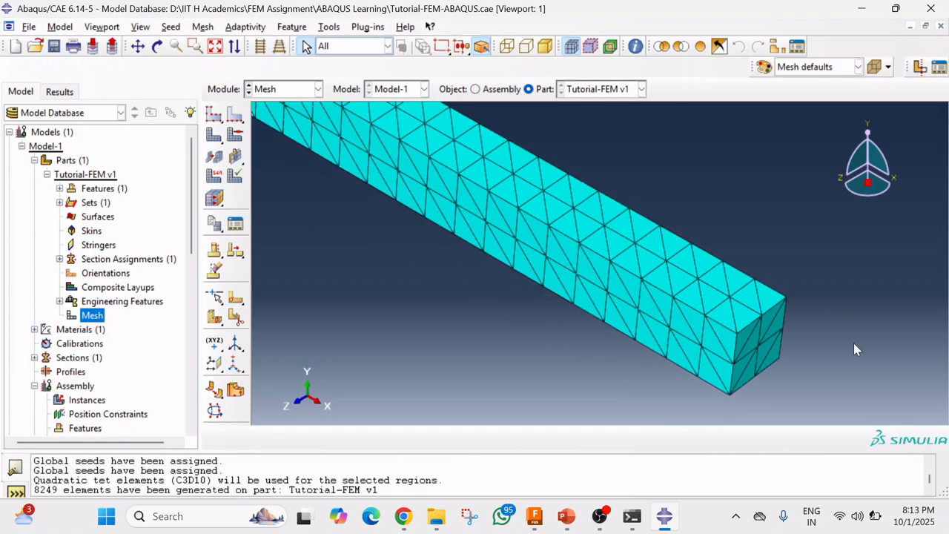
pyautogui.click(567, 516)
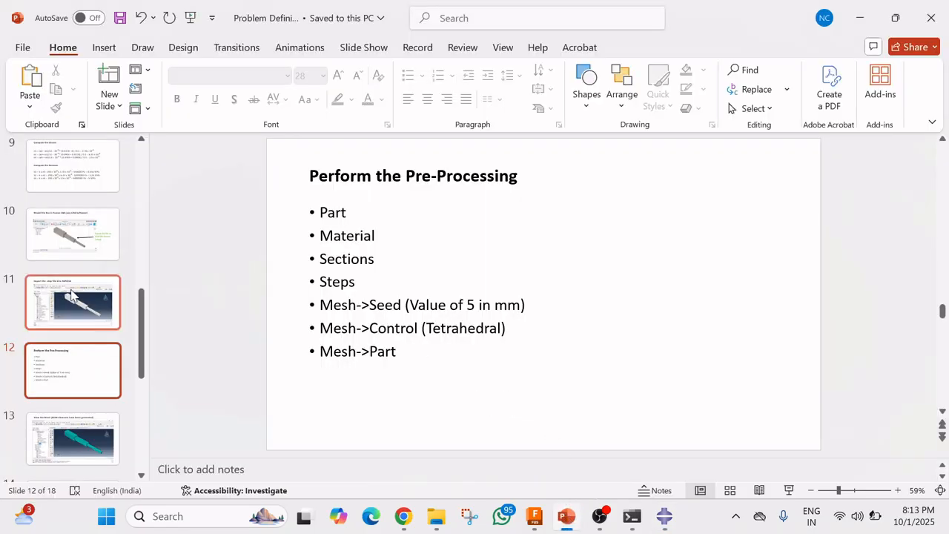
pyautogui.click(82, 439)
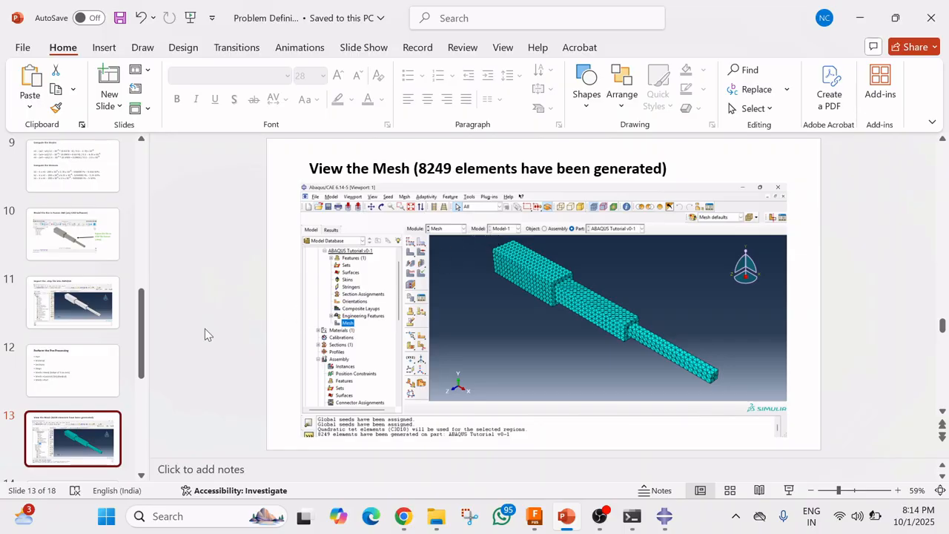
pyautogui.moveTo(141, 358); pyautogui.dragTo(138, 399)
pyautogui.click(78, 305)
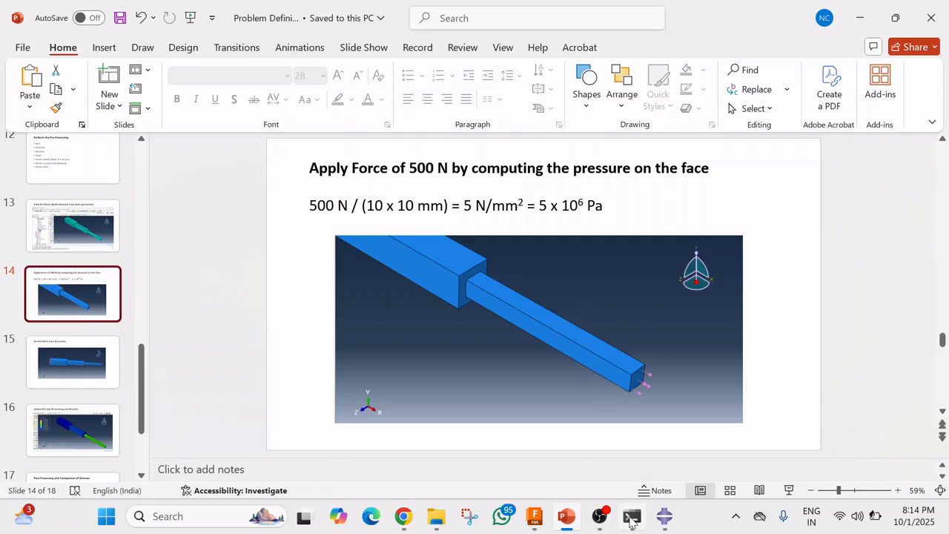
# Switch back to Abaqus/CAE and try to create a load in Step-1.
pyautogui.click(664, 517)
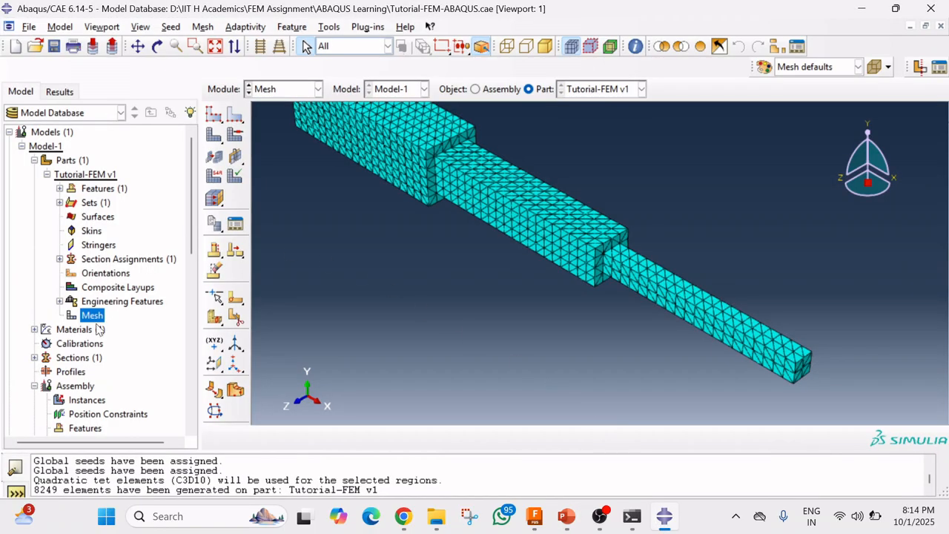
pyautogui.scroll(-4, 95, 350)
pyautogui.scroll(-6, 95, 350)
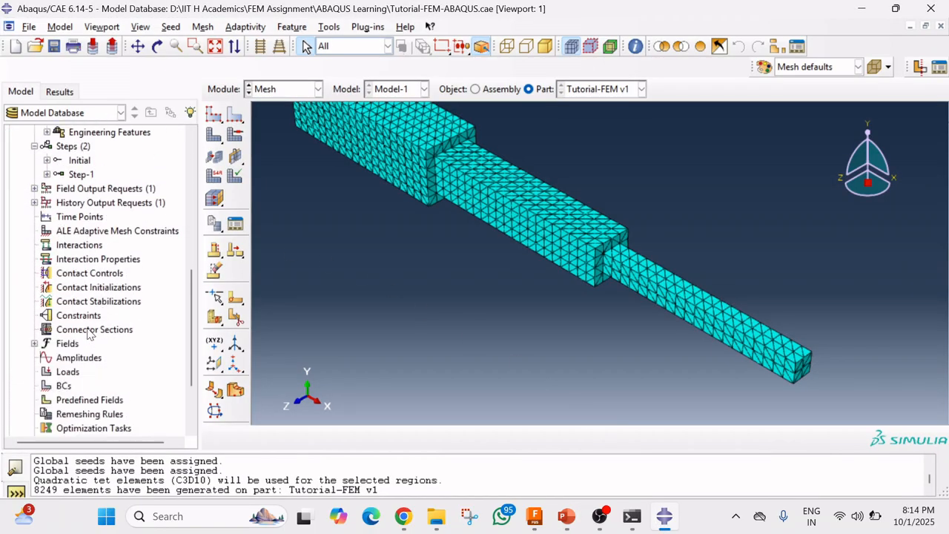
pyautogui.click(73, 275)
pyautogui.rightClick(73, 276)
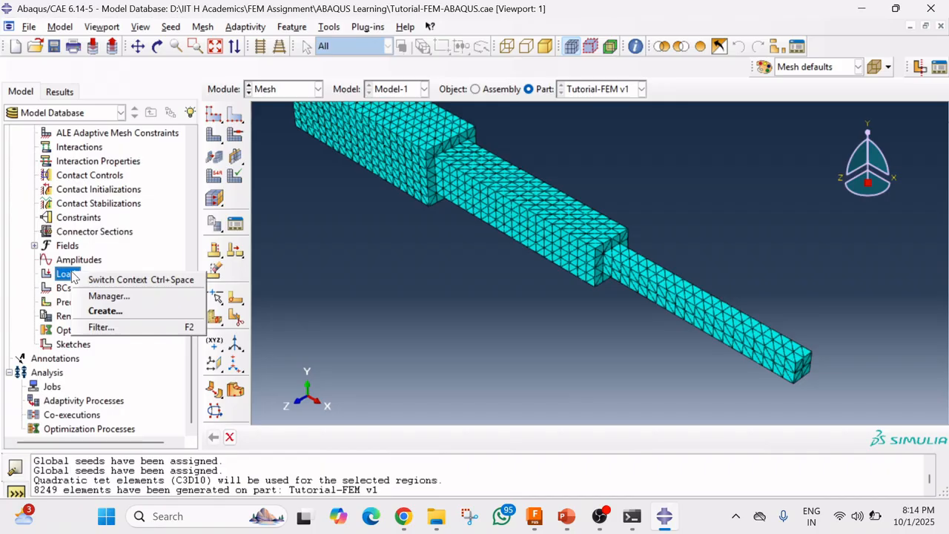
pyautogui.click(95, 310)
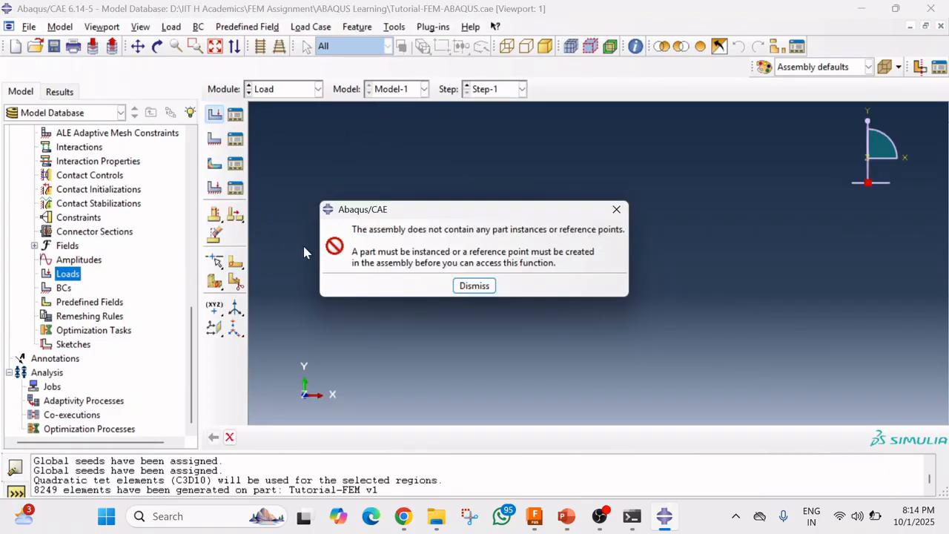
pyautogui.click(473, 286)
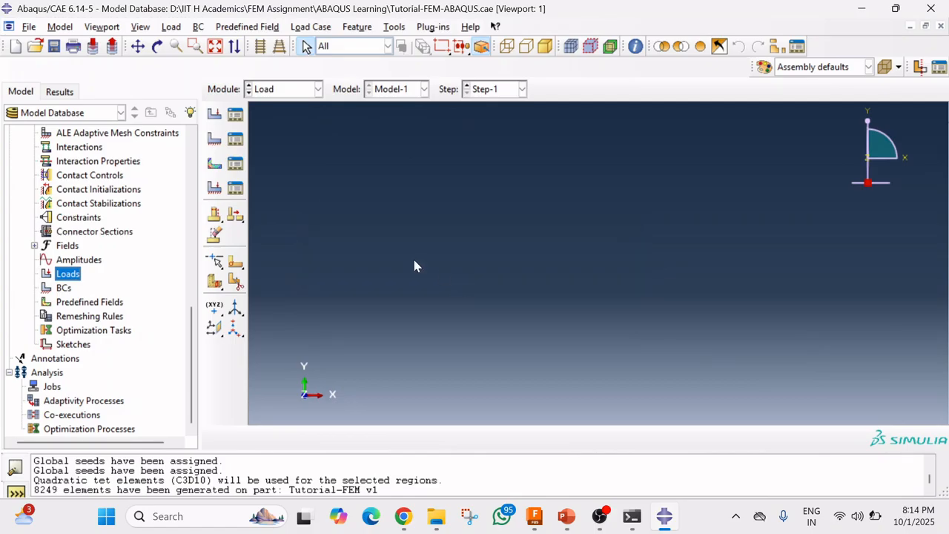
pyautogui.click(599, 516)
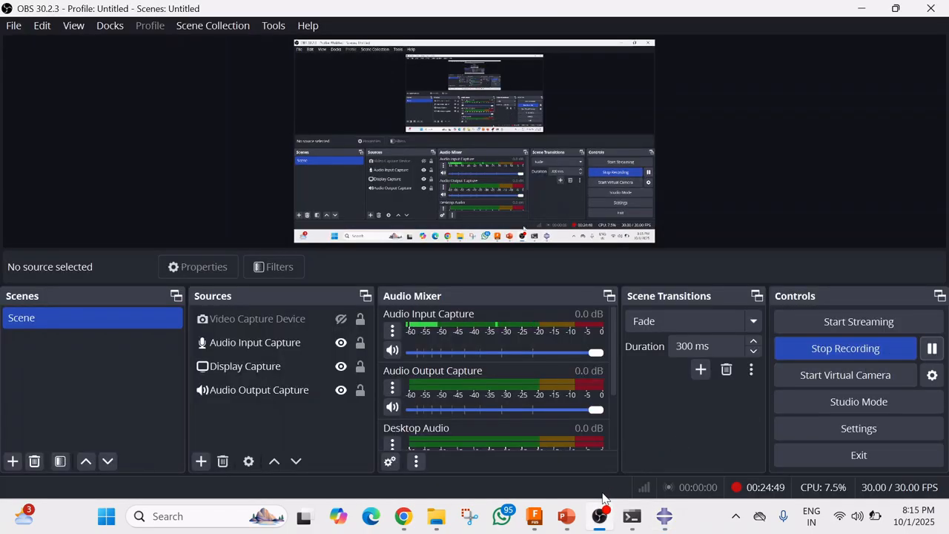
pyautogui.click(664, 516)
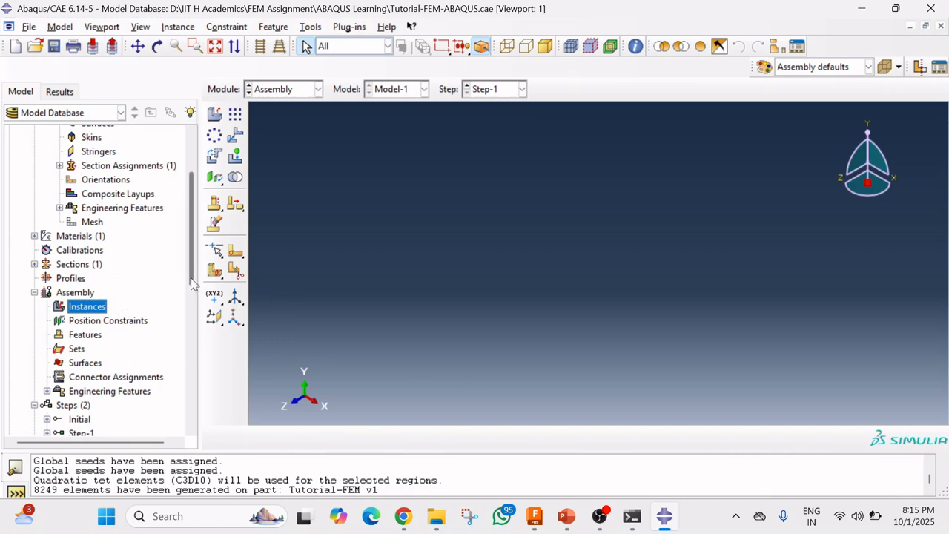
# Create a dependent instance of the Tutorial-FEM v1 part in the assembly.
pyautogui.rightClick(85, 307)
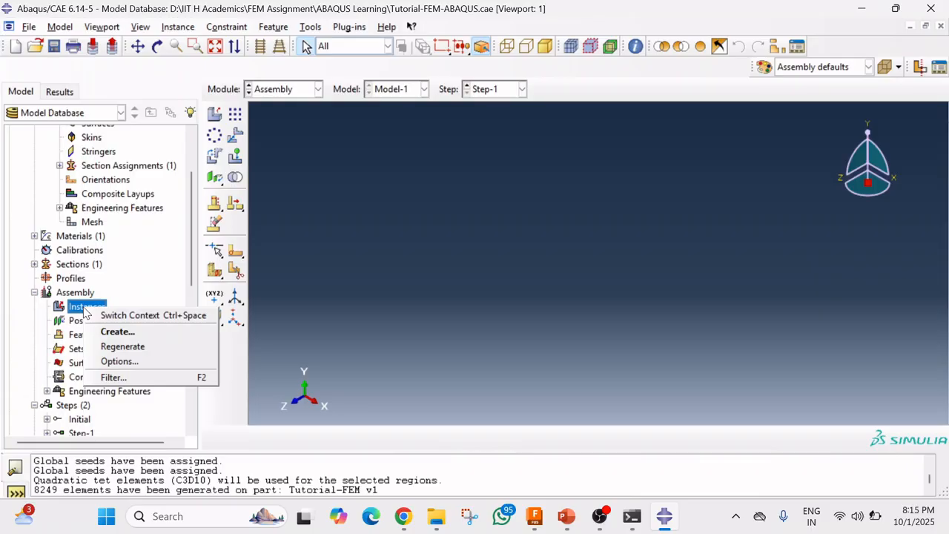
pyautogui.click(102, 335)
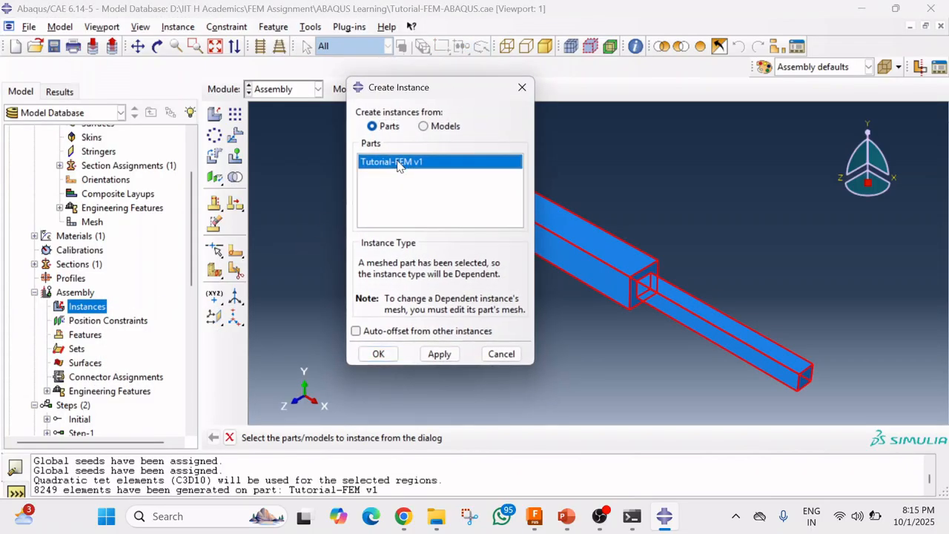
pyautogui.click(378, 353)
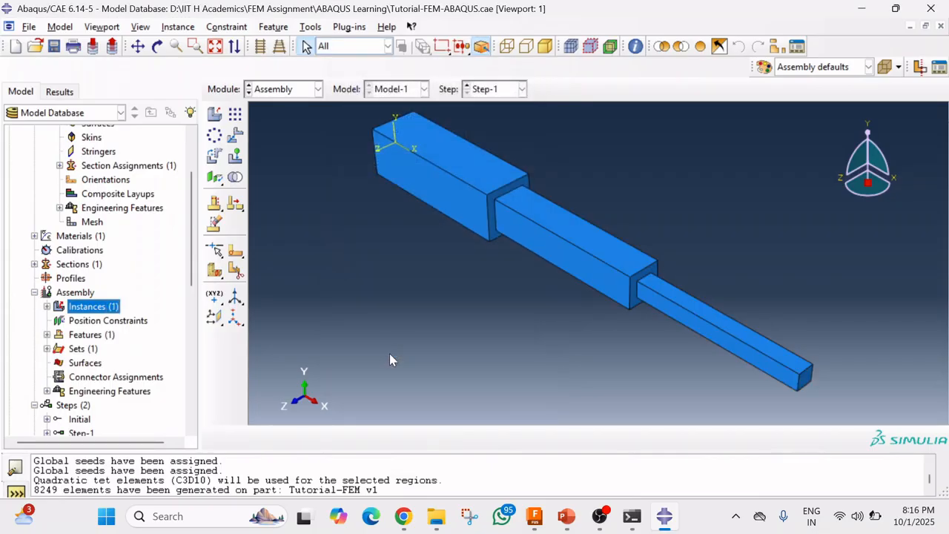
# Create a mechanical Pressure load in Step-1 on the square end face of the bar's thinnest section.
pyautogui.scroll(-3, 187, 351)
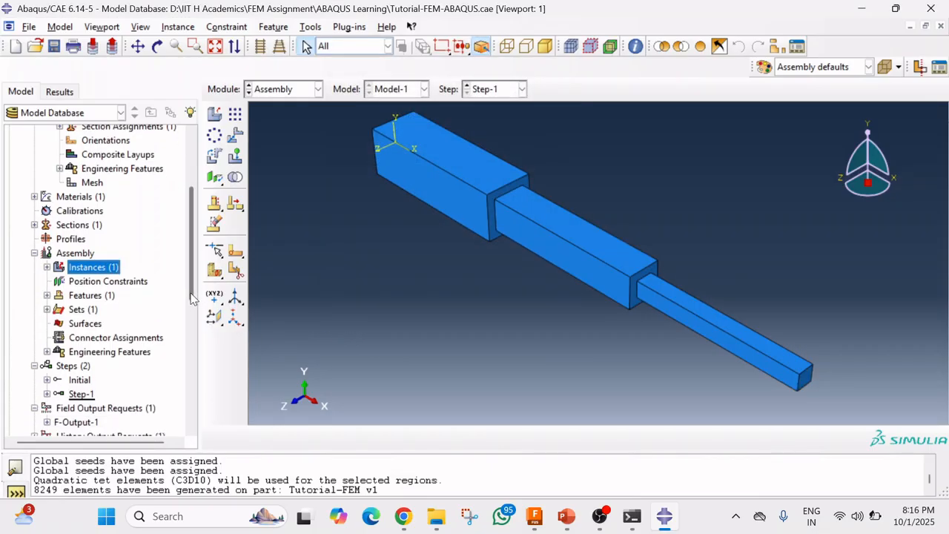
pyautogui.scroll(-3, 187, 352)
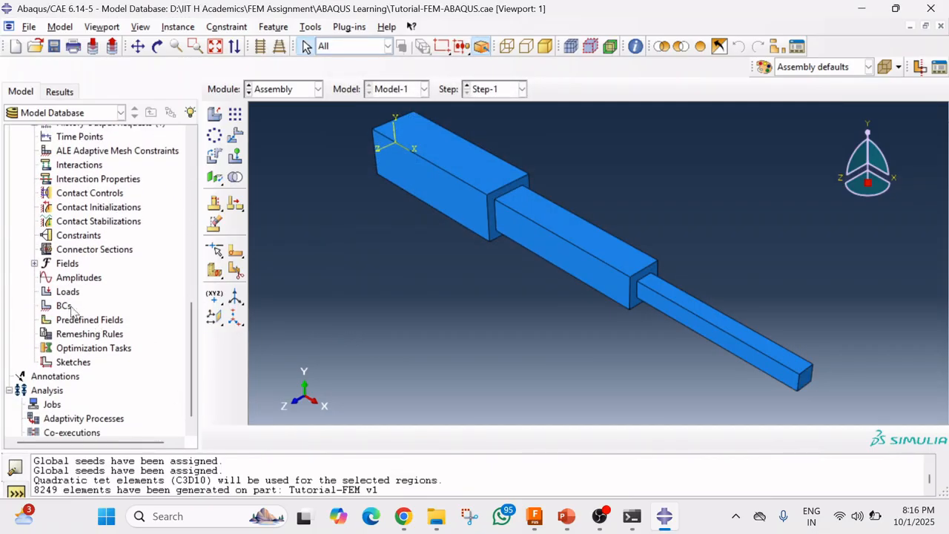
pyautogui.click(66, 293)
pyautogui.rightClick(65, 298)
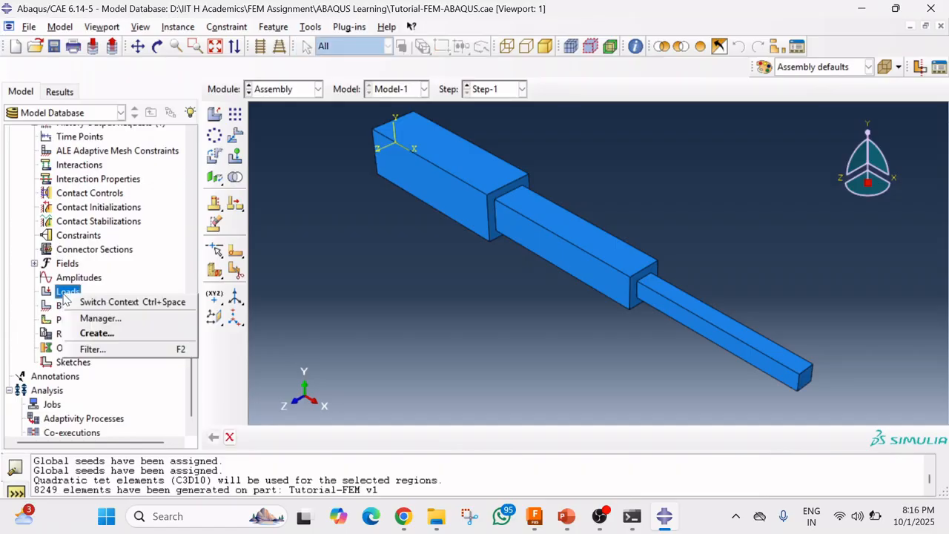
pyautogui.click(96, 333)
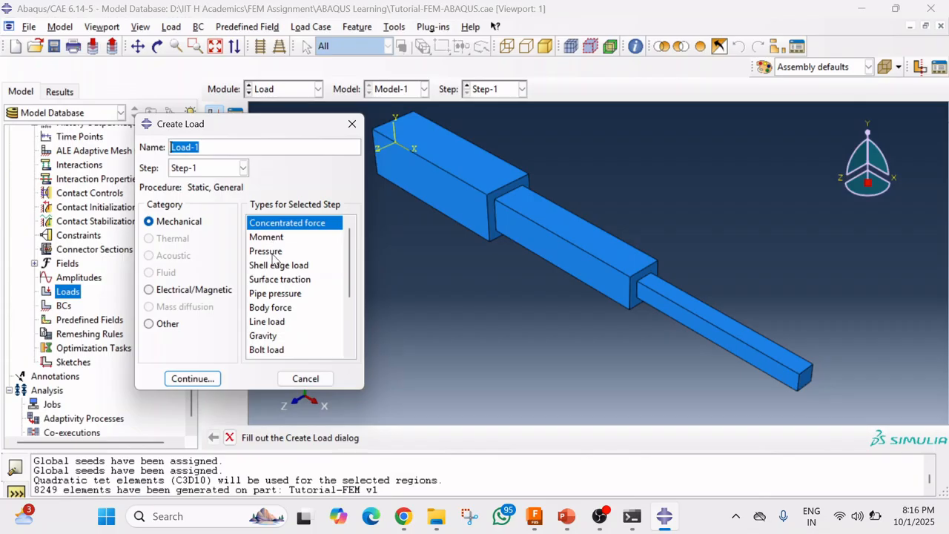
pyautogui.click(267, 251)
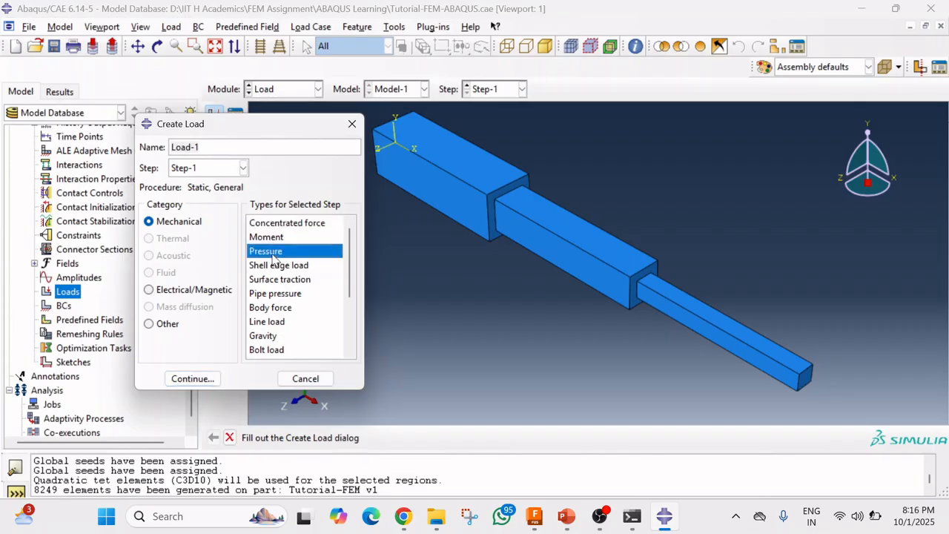
pyautogui.click(207, 378)
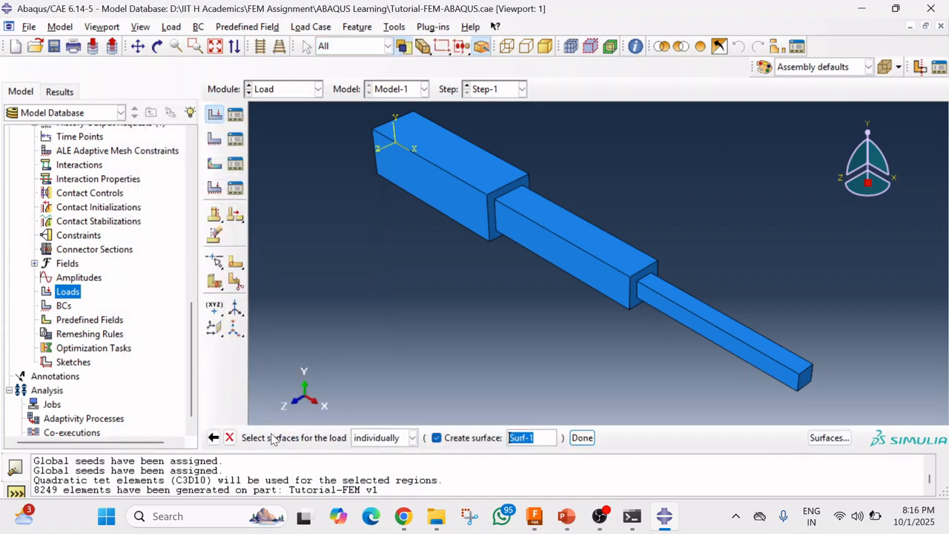
pyautogui.scroll(5, 755, 400)
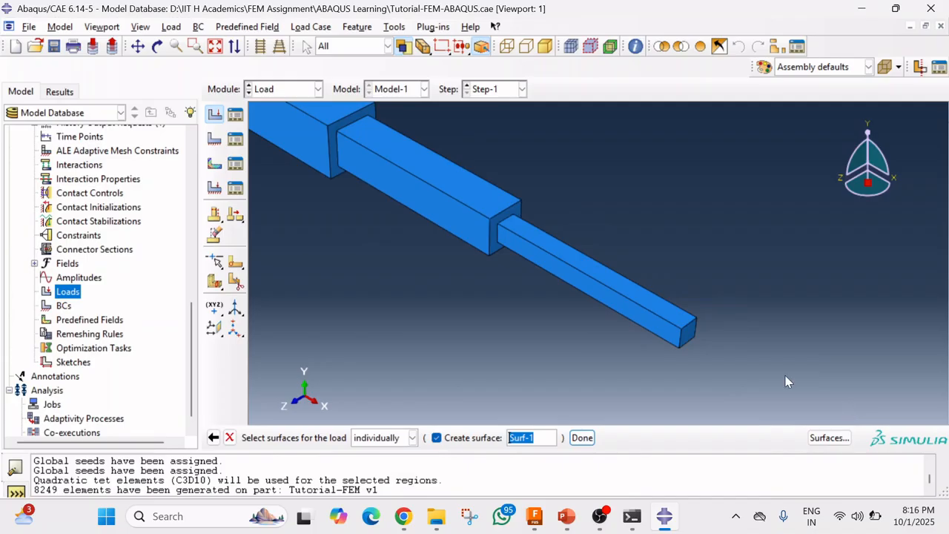
pyautogui.click(612, 290)
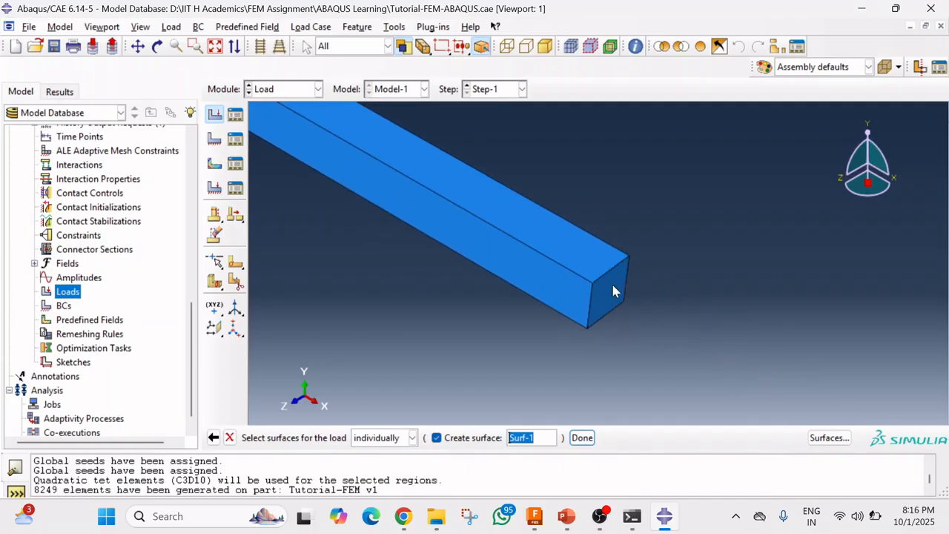
pyautogui.click(582, 437)
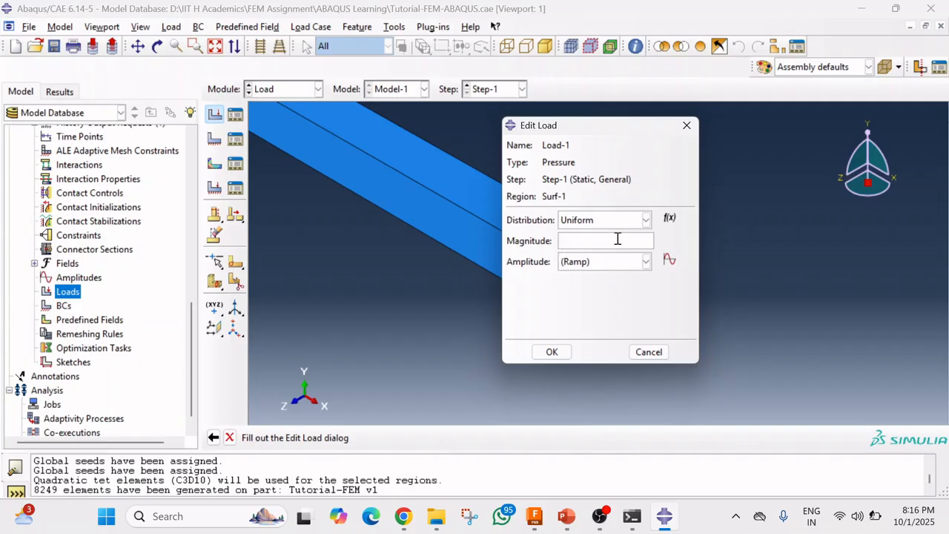
# Check the computed pressure in the PowerPoint presentation and set the uniform pressure load's magnitude to 5E6.
pyautogui.click(578, 238)
pyautogui.click(564, 519)
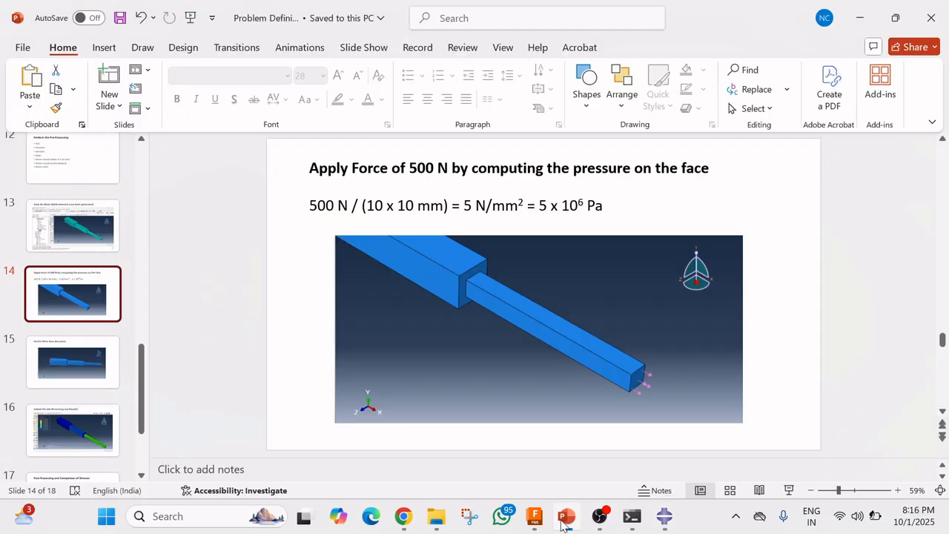
pyautogui.click(564, 519)
pyautogui.write('6')
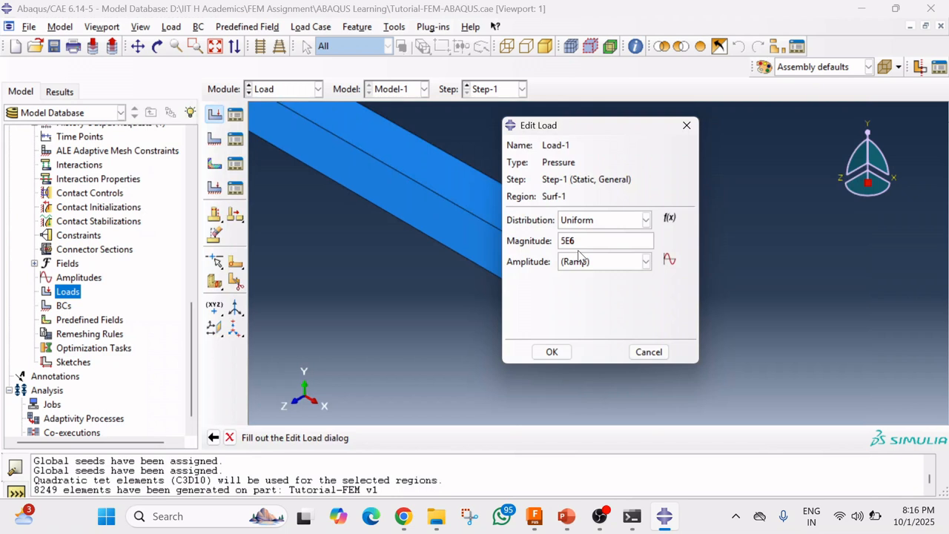
pyautogui.click(552, 352)
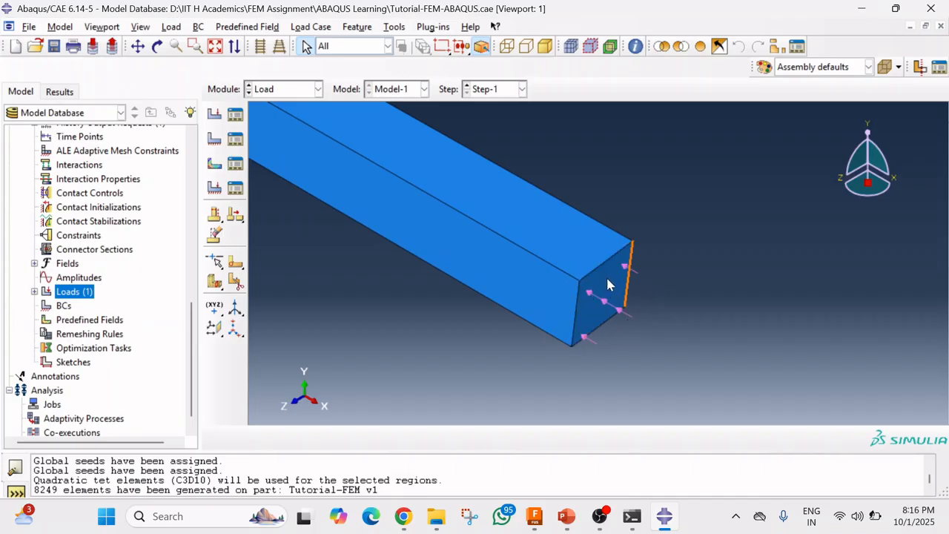
# Edit Load-1 in Step-1 and reverse its direction by setting the pressure magnitude to -5E+006.
pyautogui.rightClick(79, 292)
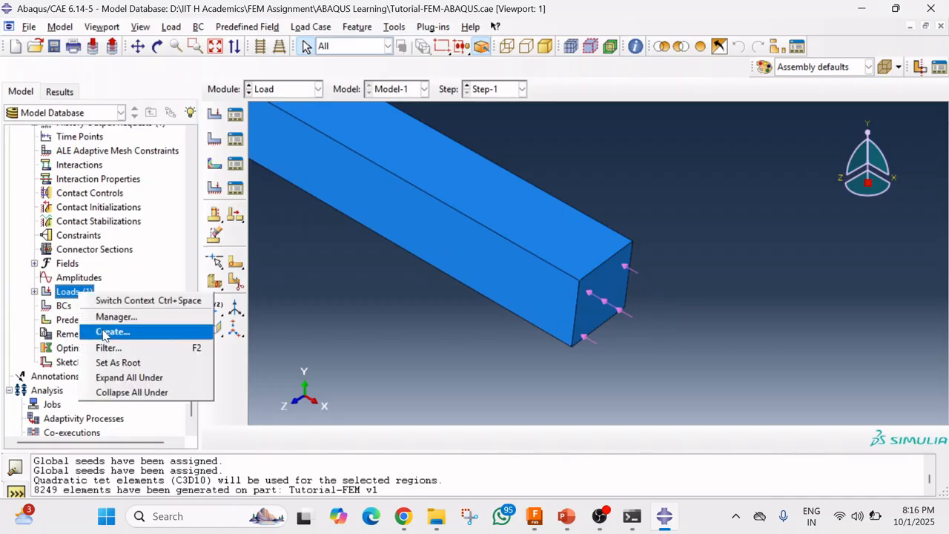
pyautogui.click(36, 292)
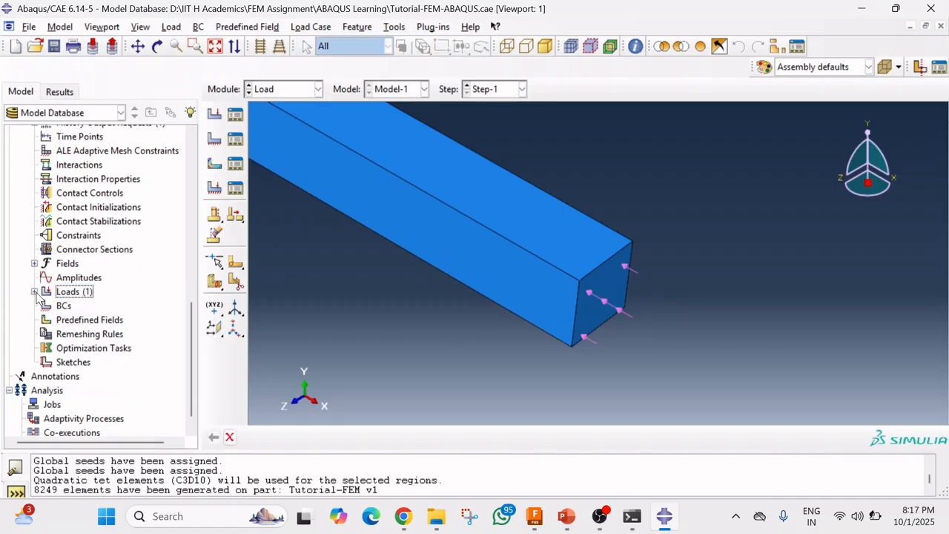
pyautogui.click(36, 293)
pyautogui.click(47, 305)
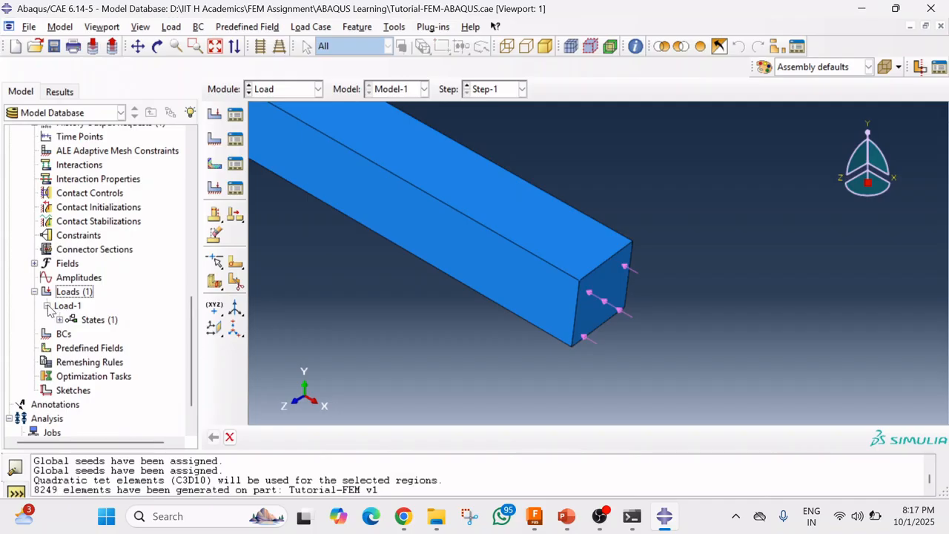
pyautogui.click(60, 321)
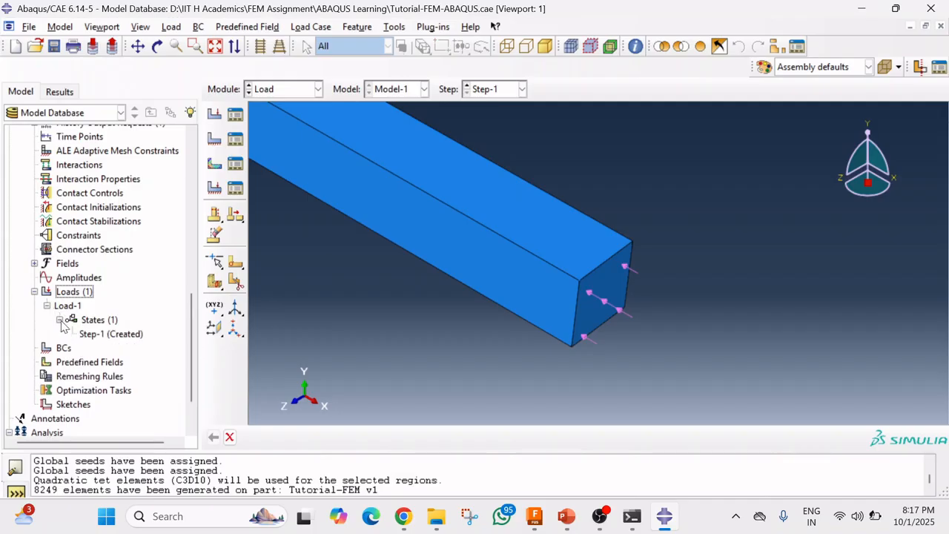
pyautogui.click(97, 335)
pyautogui.rightClick(98, 336)
pyautogui.click(121, 357)
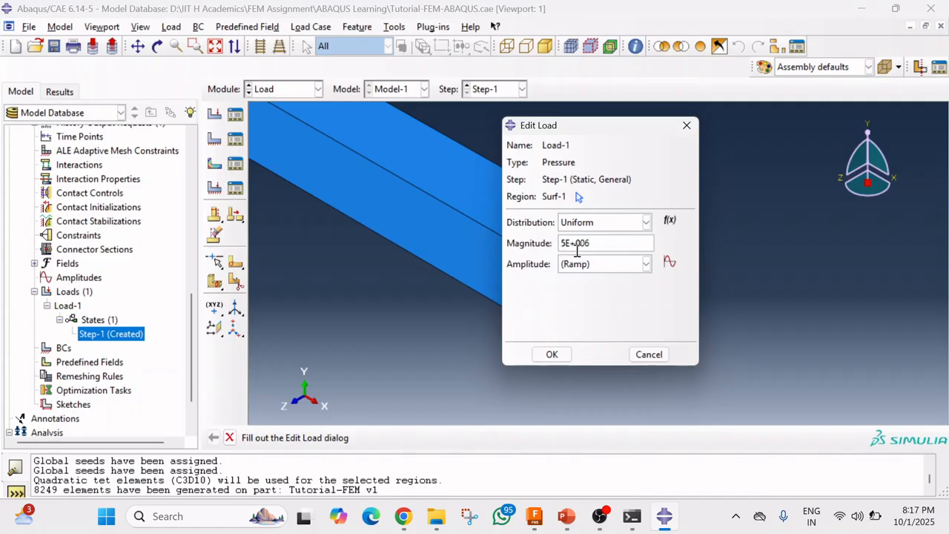
pyautogui.write('-')
pyautogui.click(552, 354)
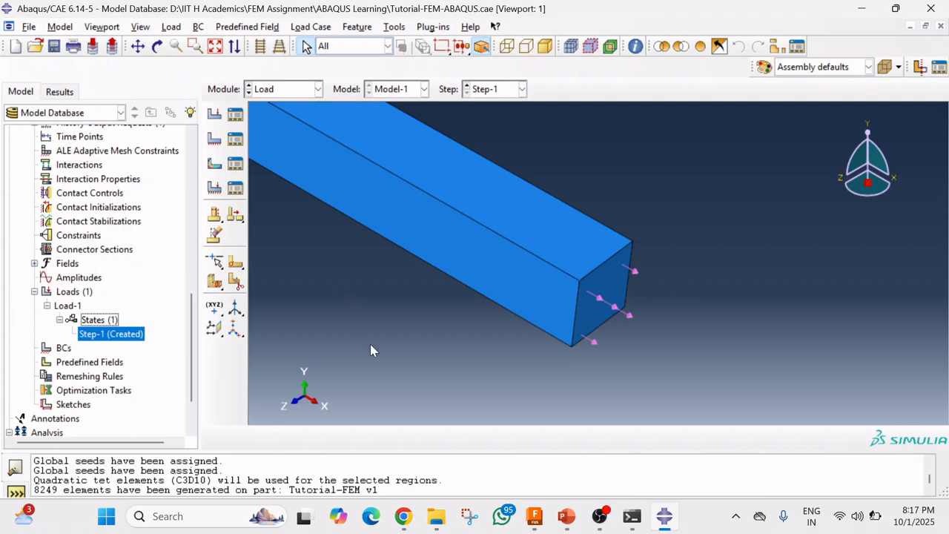
# Check the fixed-face slide in PowerPoint and start a mechanical Symmetry/Antisymmetry/Encastre boundary condition named BC-1 in Step-1 in Abaqus/CAE.
pyautogui.doubleClick(65, 349)
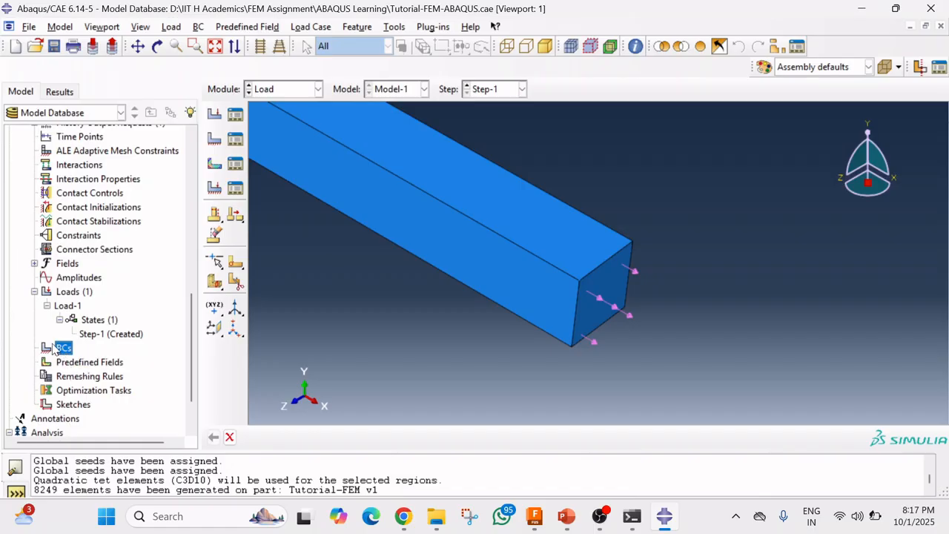
pyautogui.rightClick(59, 349)
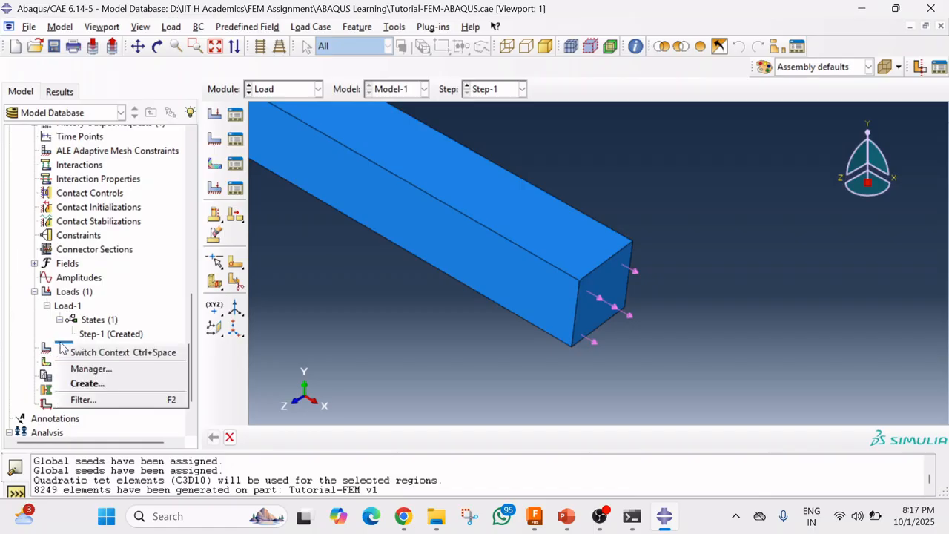
pyautogui.click(85, 383)
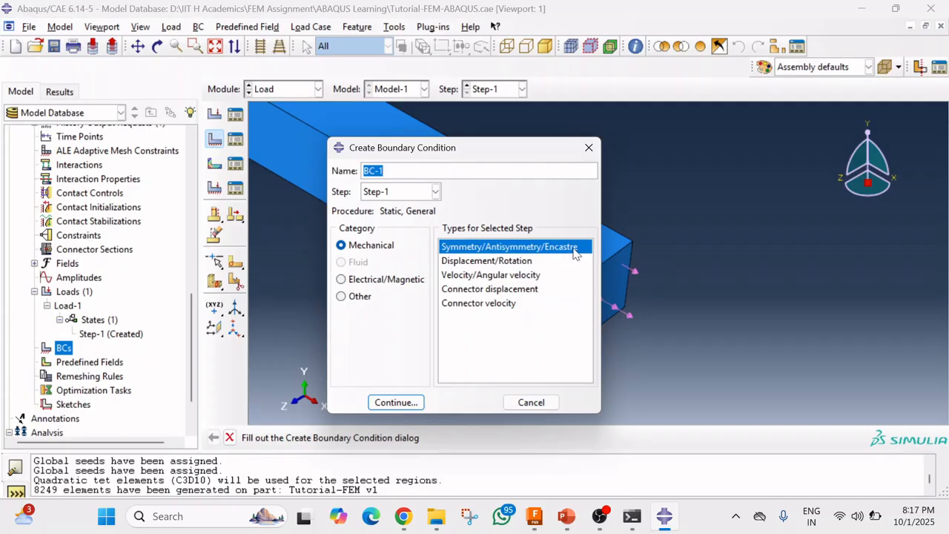
pyautogui.click(567, 516)
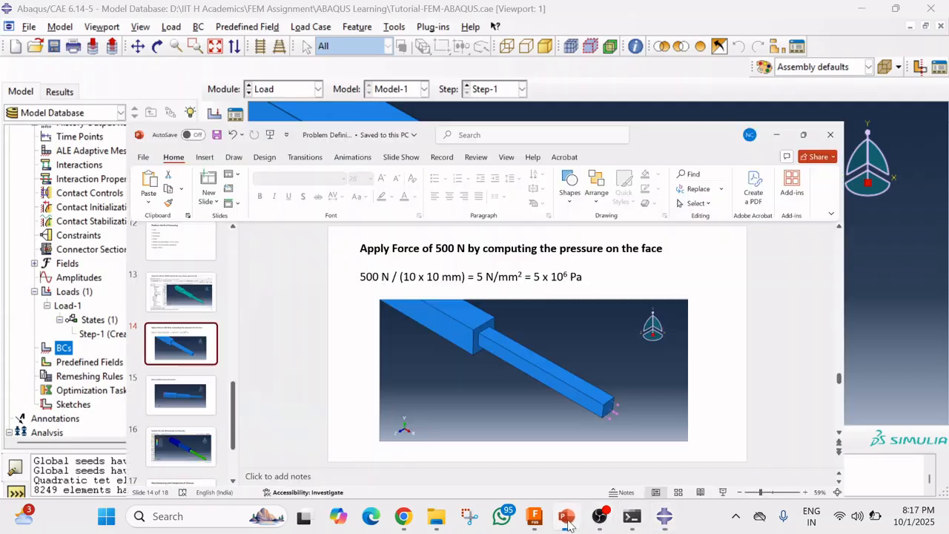
pyautogui.click(82, 375)
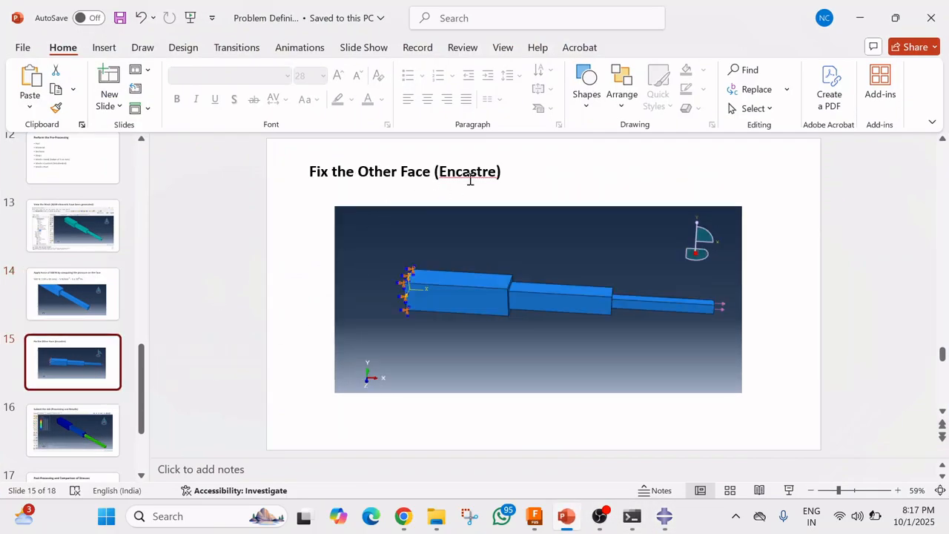
pyautogui.click(665, 516)
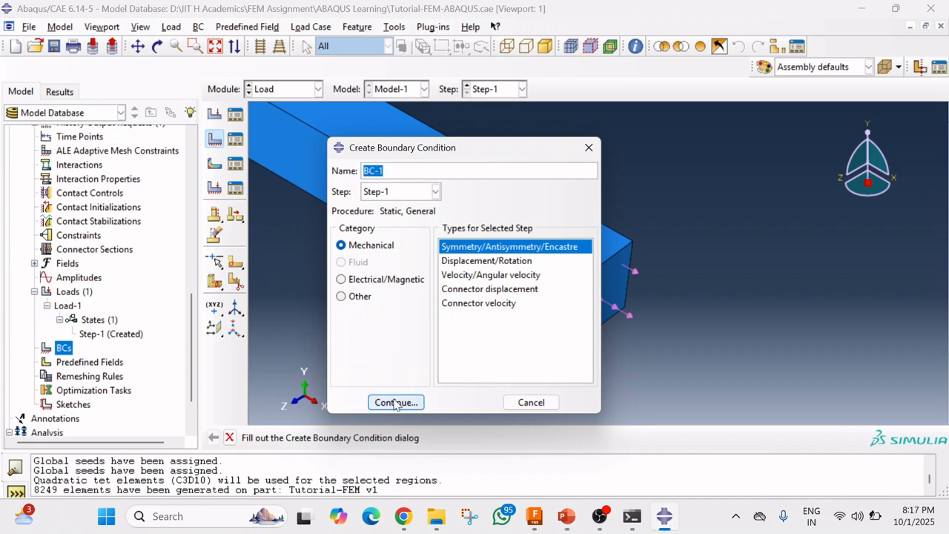
pyautogui.click(493, 253)
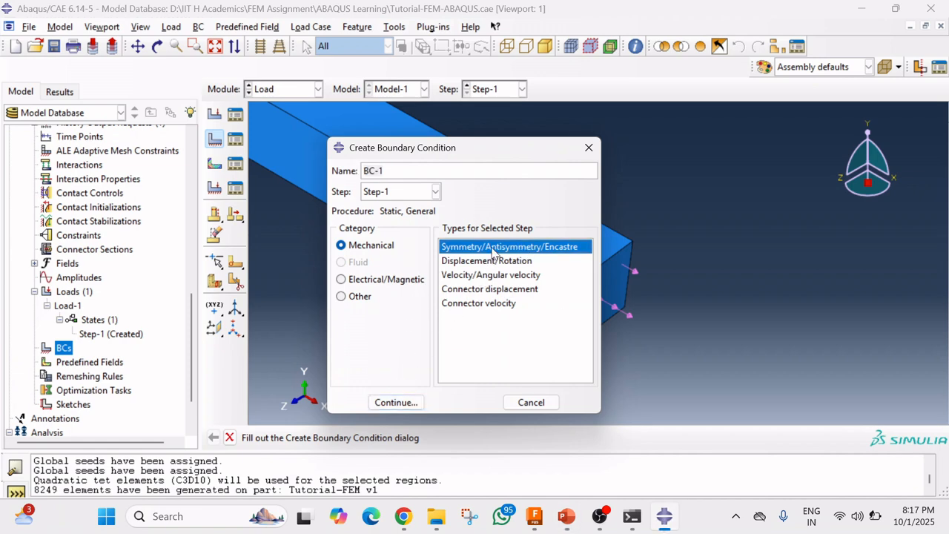
pyautogui.click(398, 401)
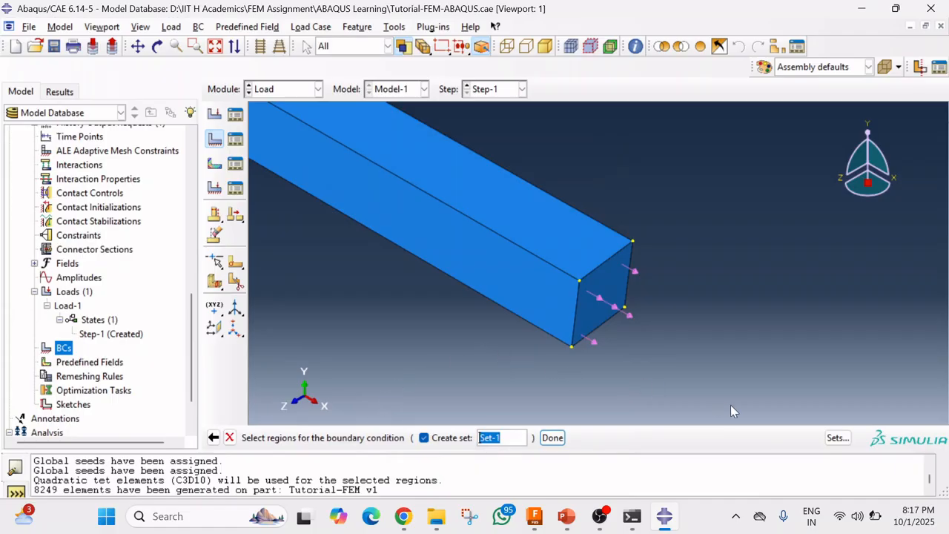
# Assign the square end face of the bar's thickest section as the boundary condition's region, stored as Set-1.
pyautogui.scroll(5, 798, 406)
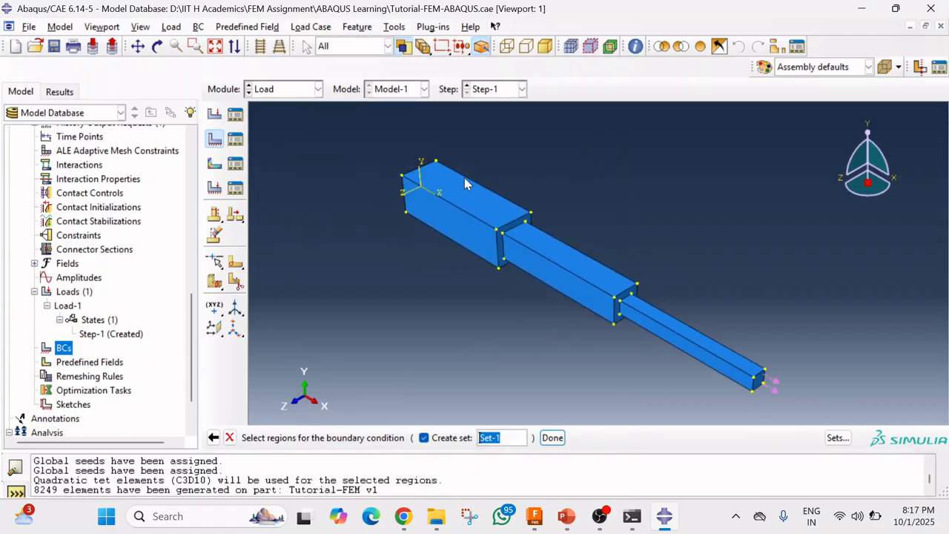
pyautogui.scroll(-3, 359, 162)
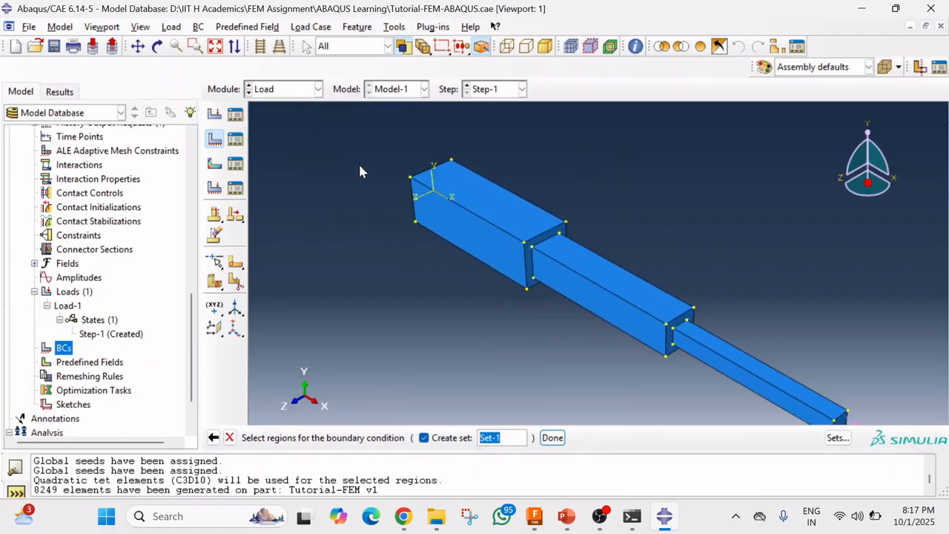
pyautogui.click(157, 47)
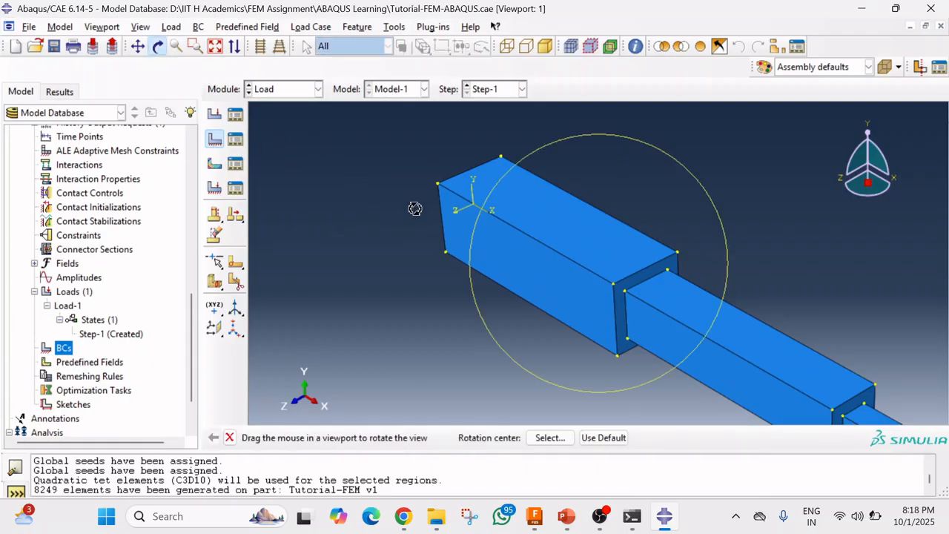
pyautogui.moveTo(416, 208); pyautogui.dragTo(830, 334)
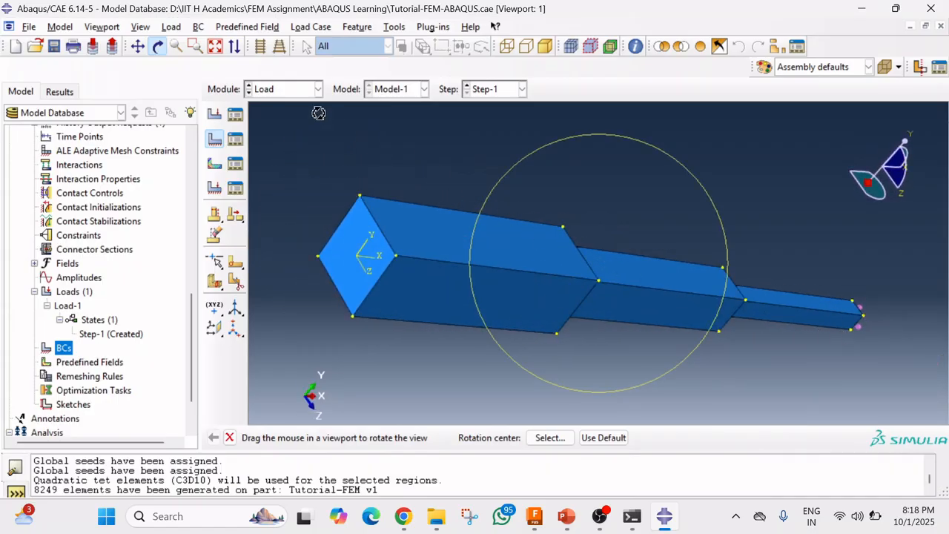
pyautogui.press('Escape')
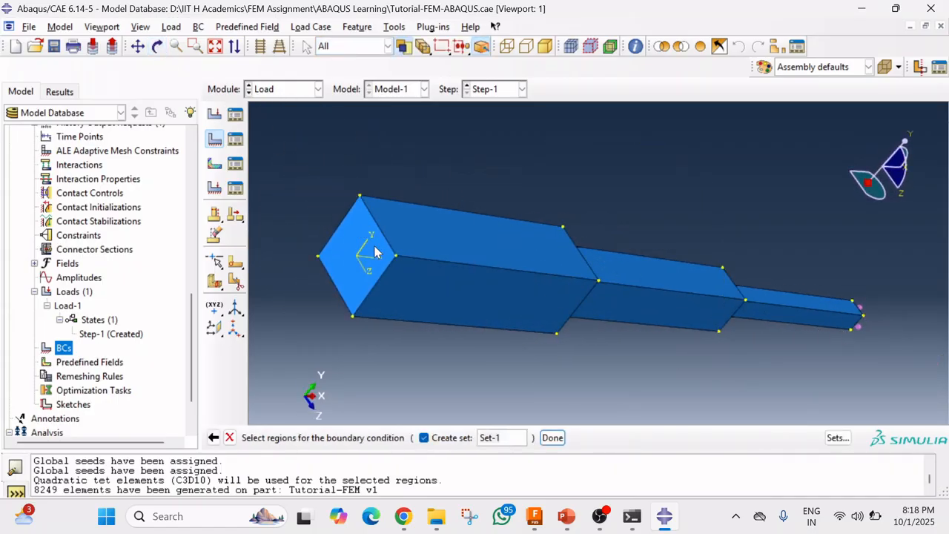
pyautogui.click(347, 270)
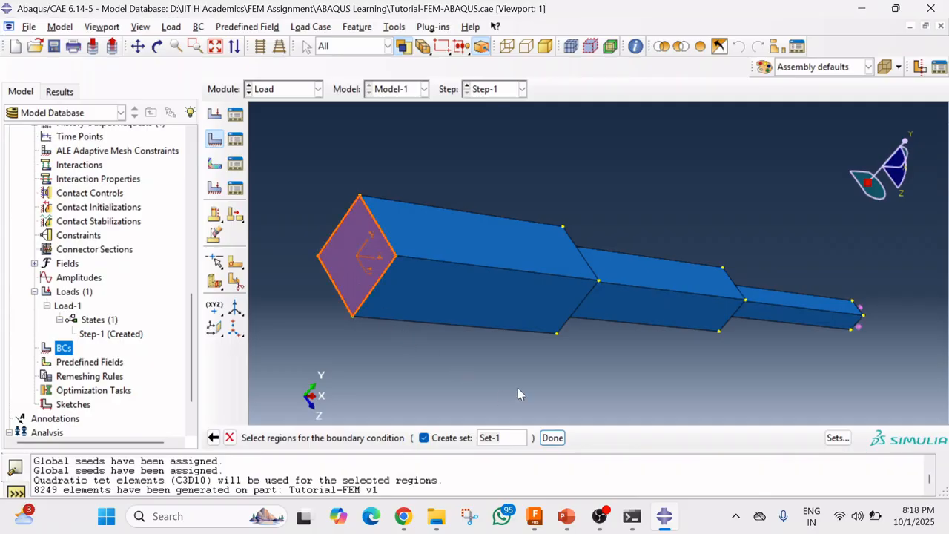
pyautogui.click(561, 438)
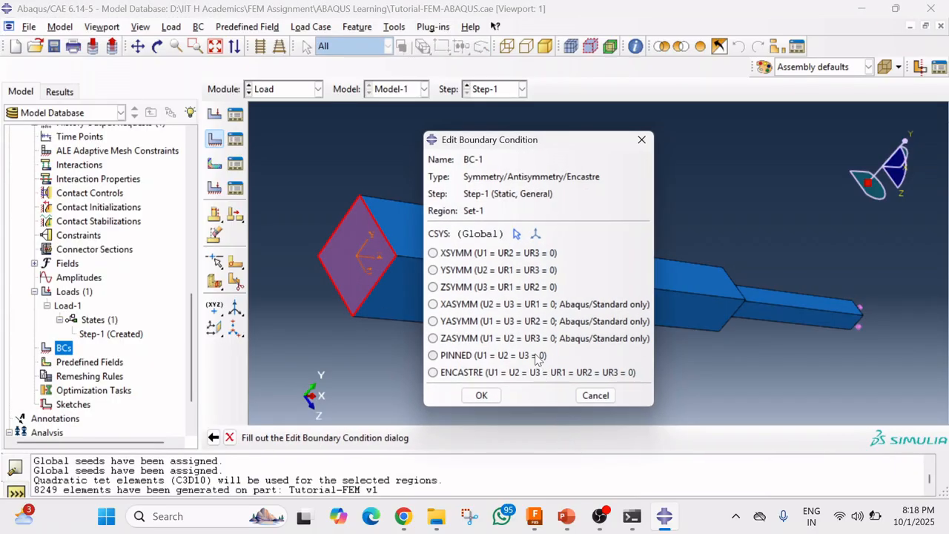
# Fix the selected end face with the ENCASTRE option (U1 = U2 = U3 = UR1 = UR2 = UR3 = 0).
pyautogui.moveTo(508, 149); pyautogui.dragTo(511, 137)
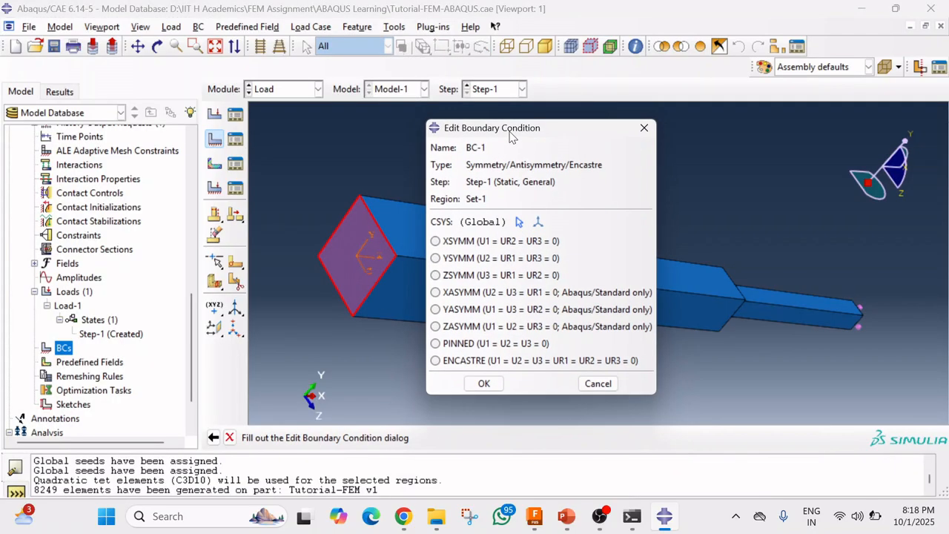
pyautogui.click(467, 364)
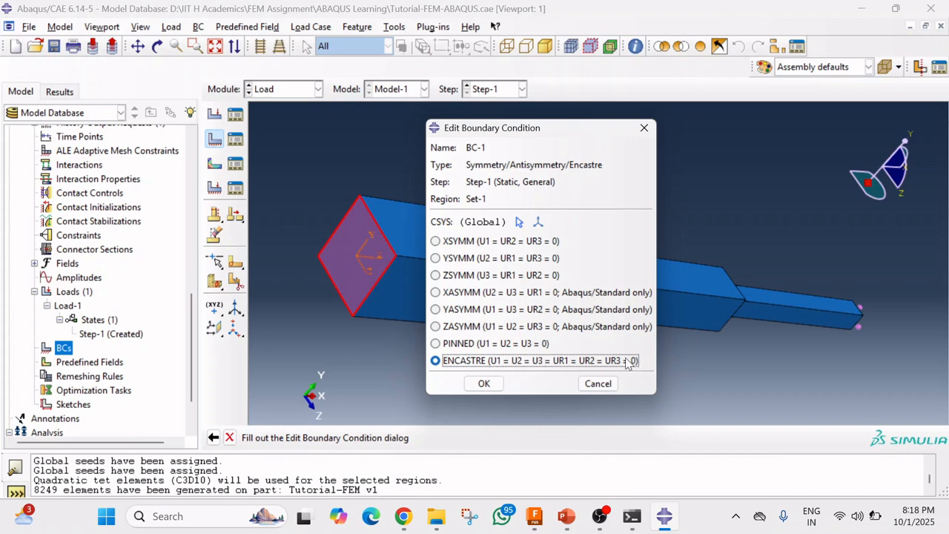
pyautogui.click(495, 382)
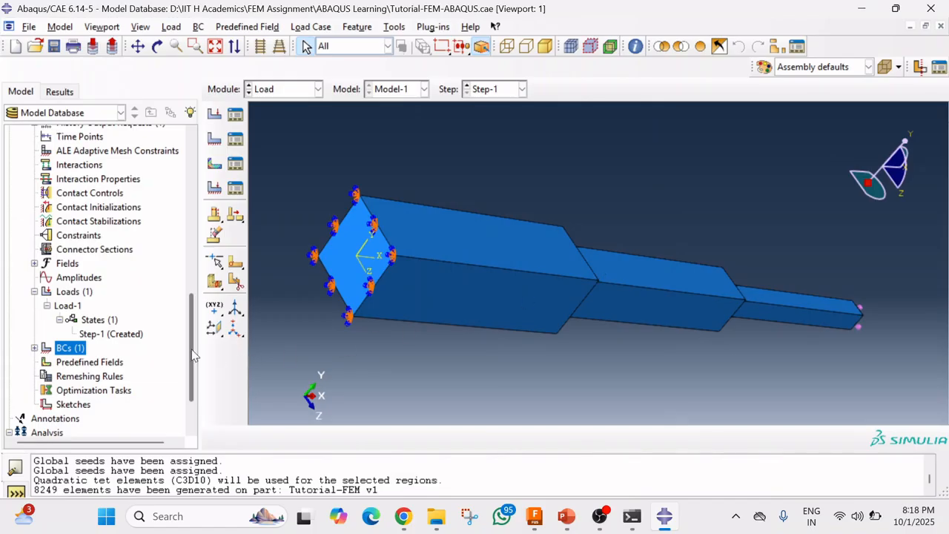
# Check the job submission slide in the PowerPoint presentation and return to Abaqus/CAE.
pyautogui.moveTo(192, 356); pyautogui.dragTo(191, 394)
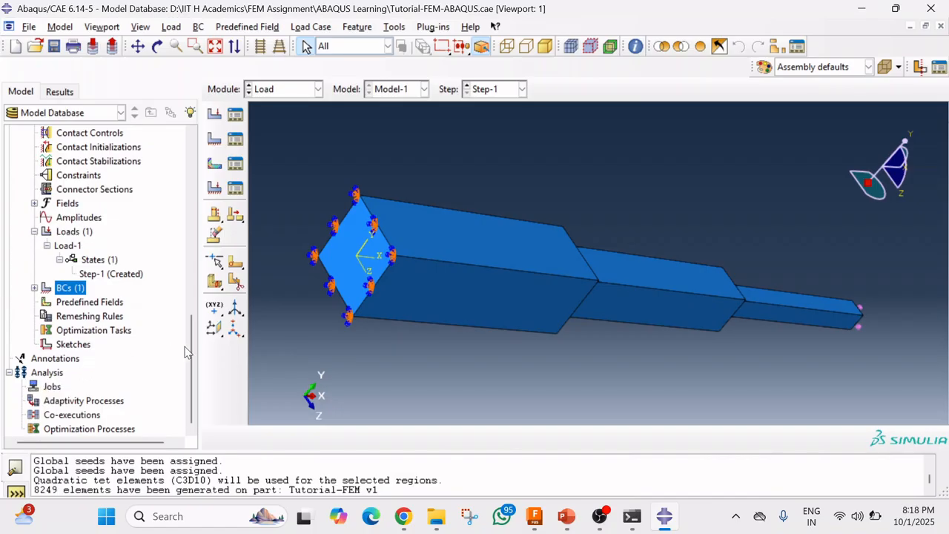
pyautogui.click(567, 516)
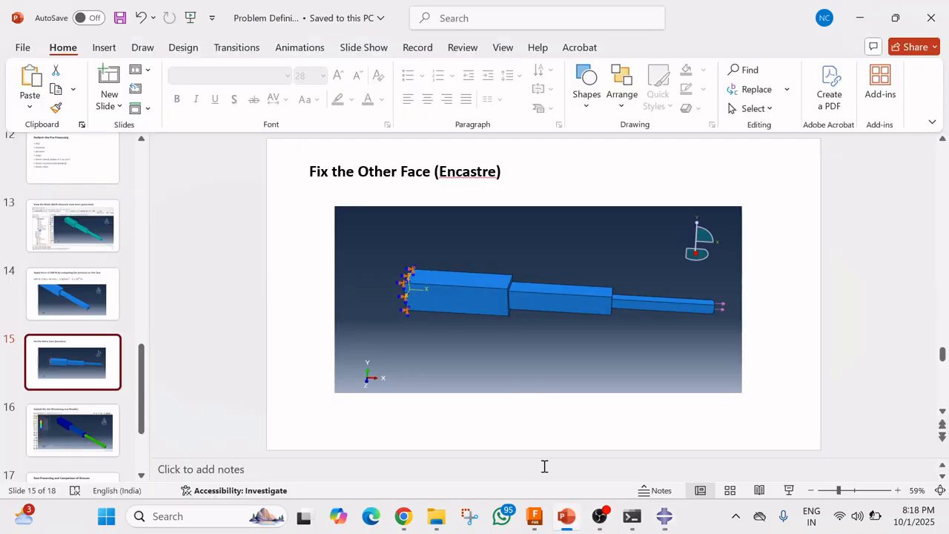
pyautogui.click(59, 424)
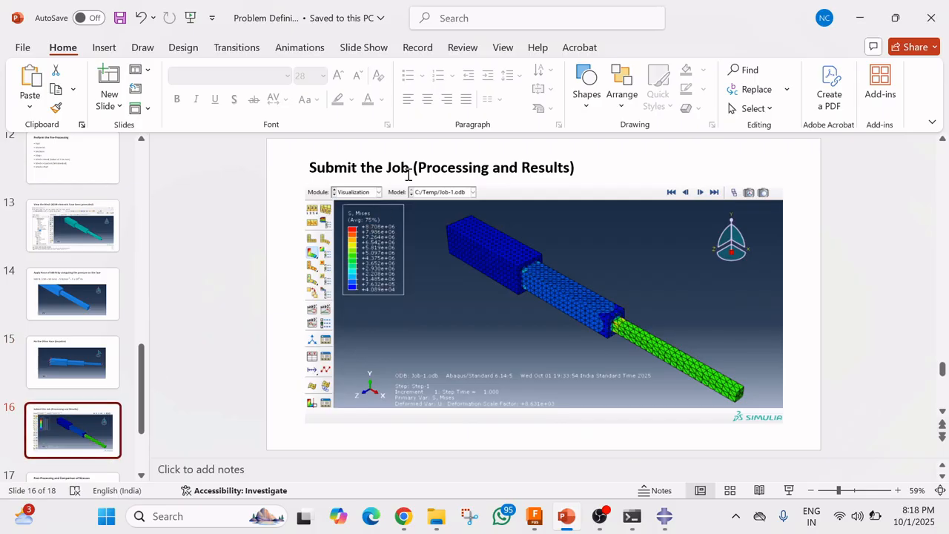
pyautogui.click(663, 517)
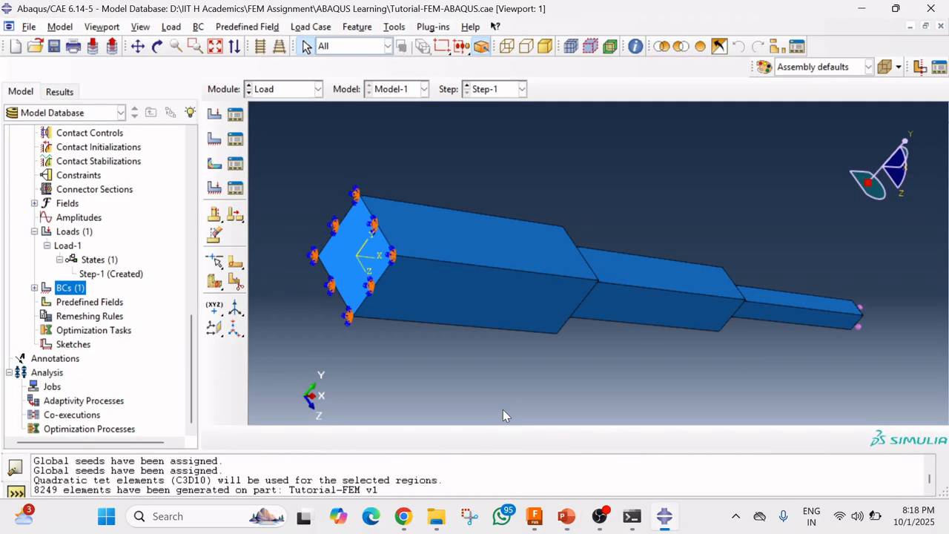
# Create an analysis job named Job-2 from Model-1 as a full analysis run in the background with immediate submission.
pyautogui.click(10, 372)
pyautogui.click(10, 428)
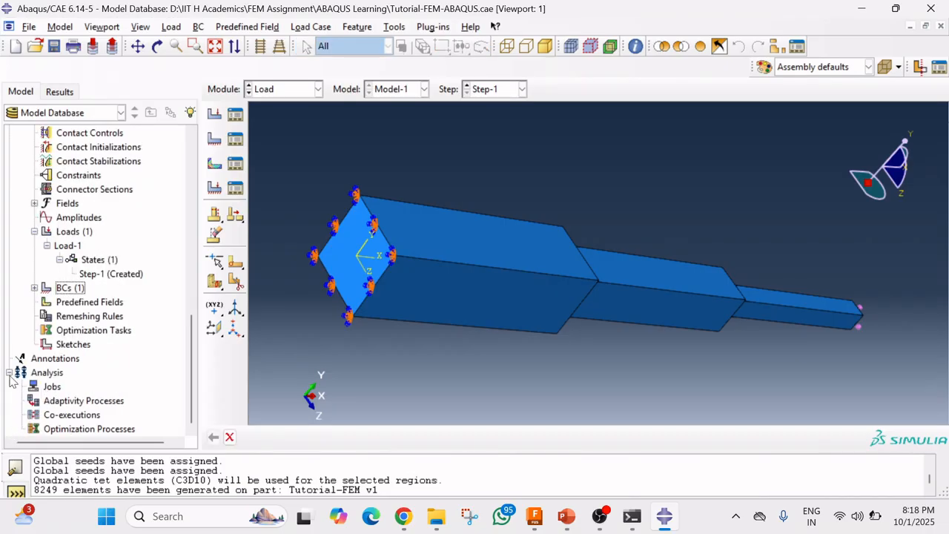
pyautogui.click(52, 387)
pyautogui.rightClick(52, 387)
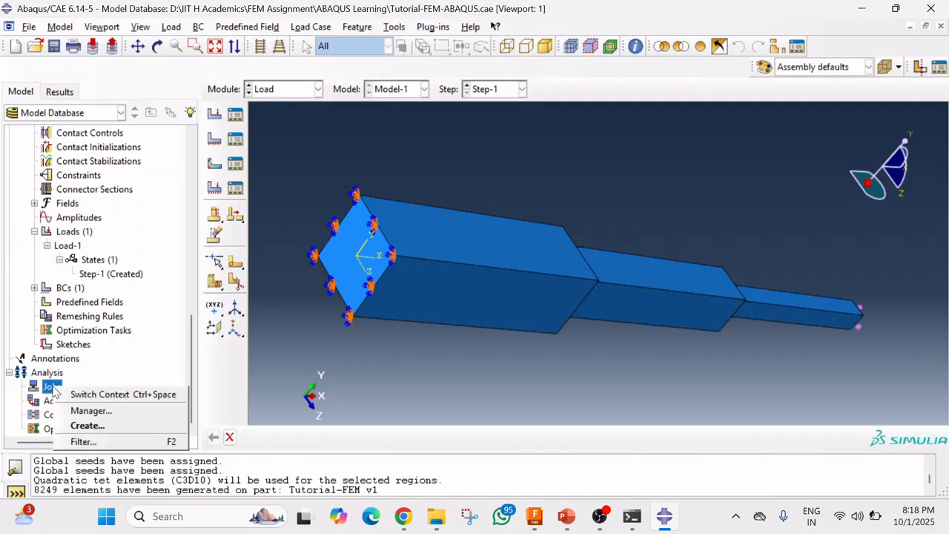
pyautogui.click(71, 425)
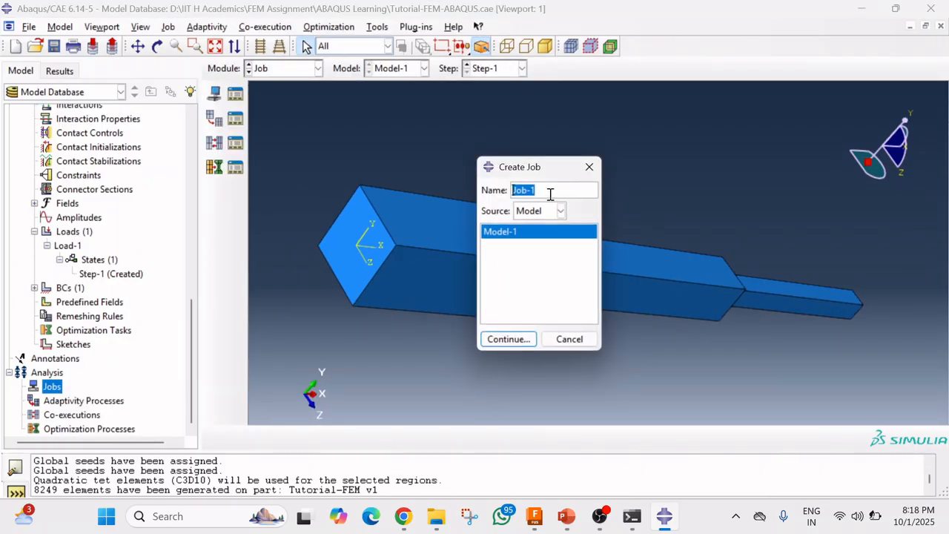
pyautogui.click(549, 192)
pyautogui.press('BackSpace')
pyautogui.write('2')
pyautogui.click(509, 338)
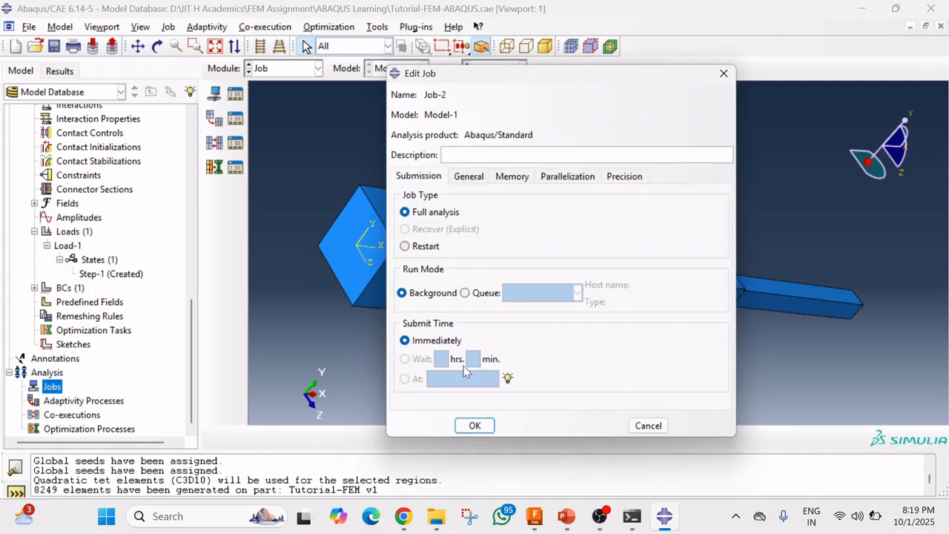
pyautogui.click(475, 427)
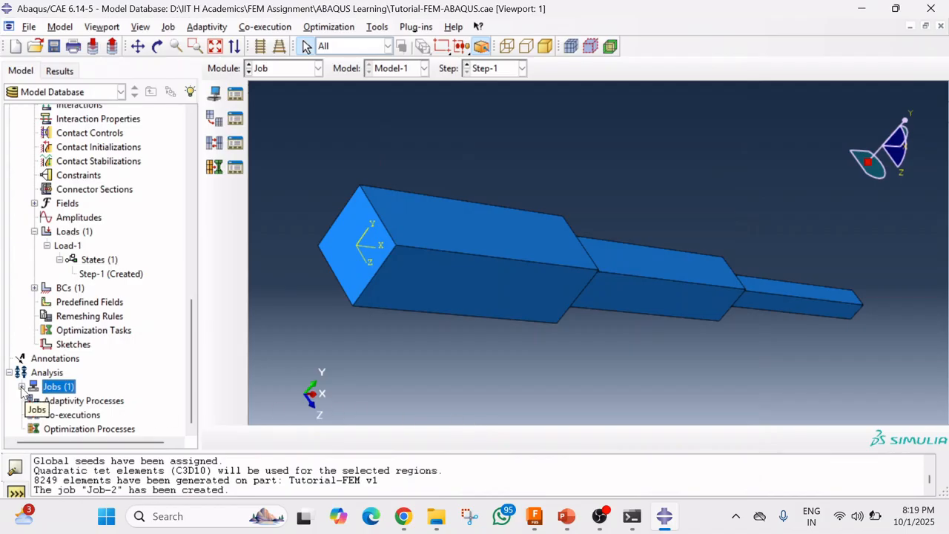
# Run a data check on Job-2.
pyautogui.click(21, 386)
pyautogui.click(53, 402)
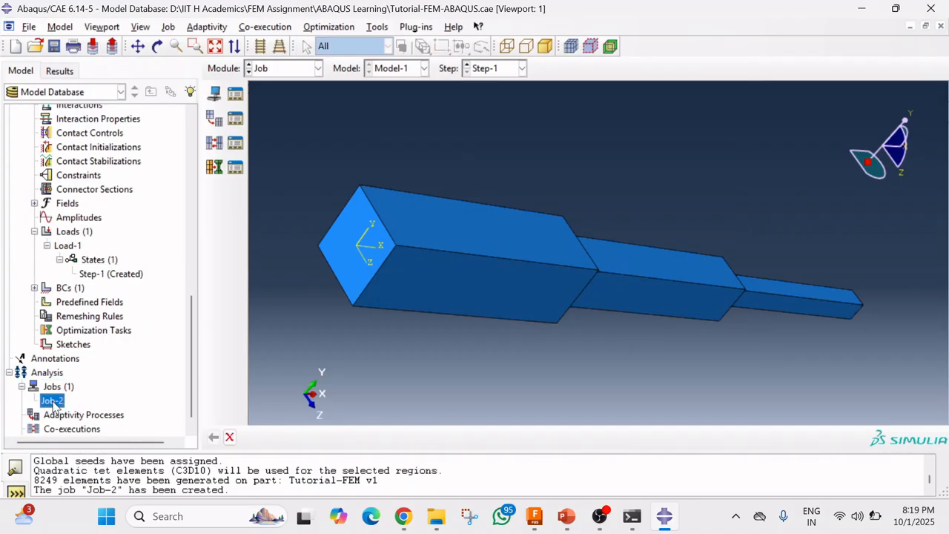
pyautogui.rightClick(55, 403)
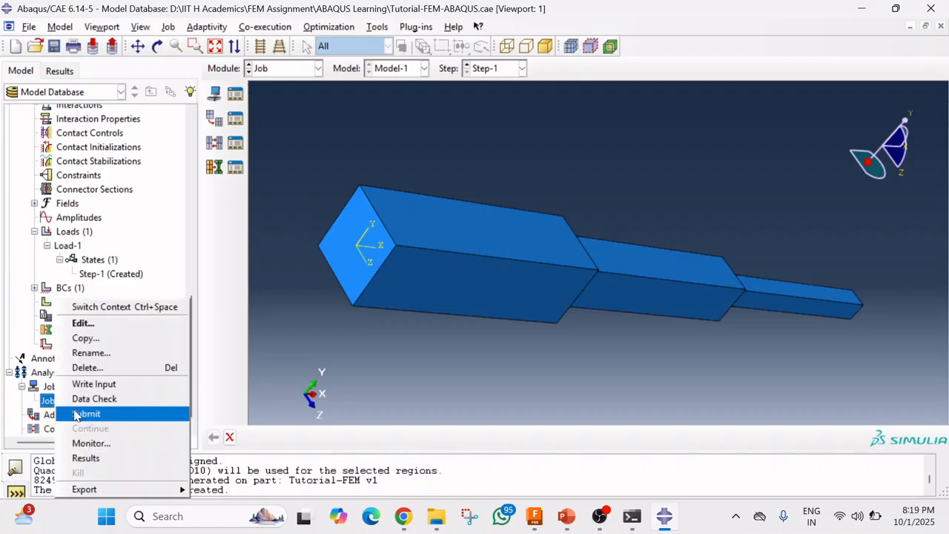
pyautogui.click(74, 400)
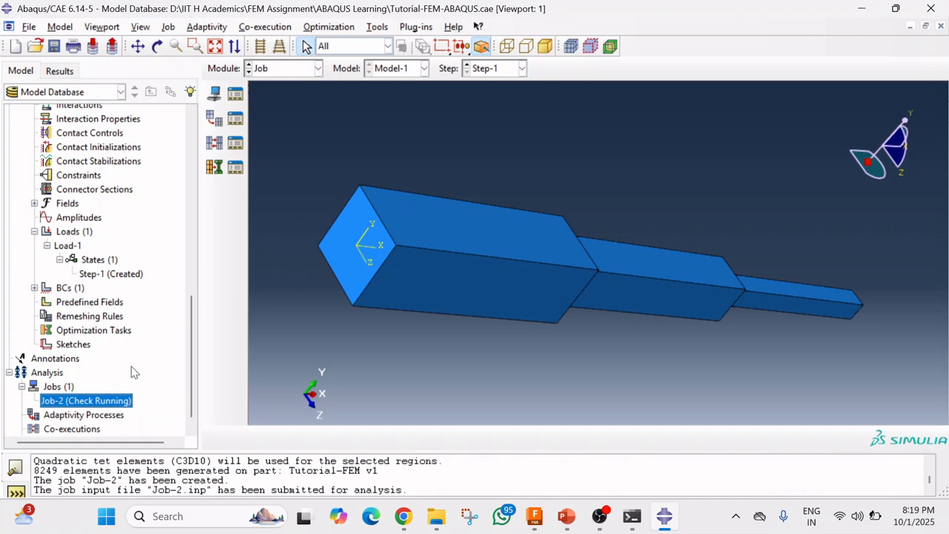
pyautogui.rightClick(64, 402)
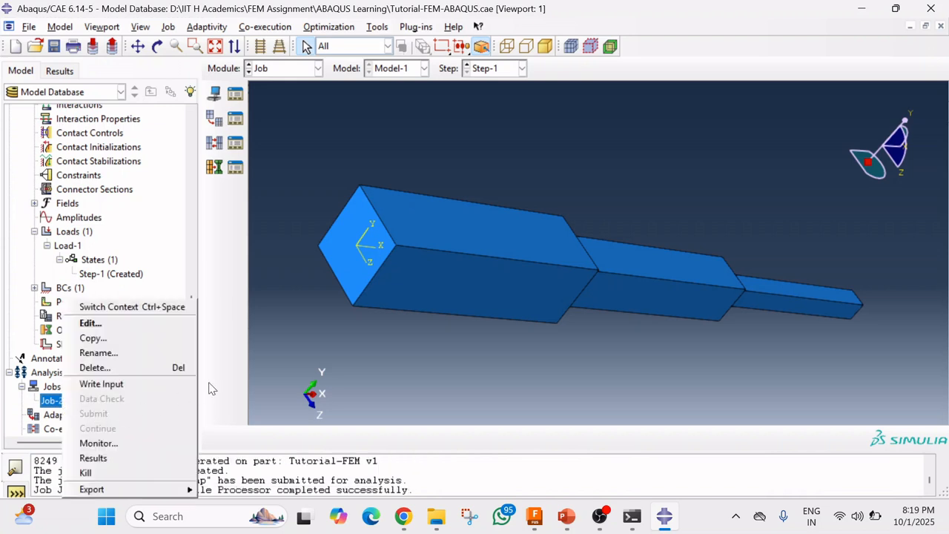
pyautogui.click(212, 398)
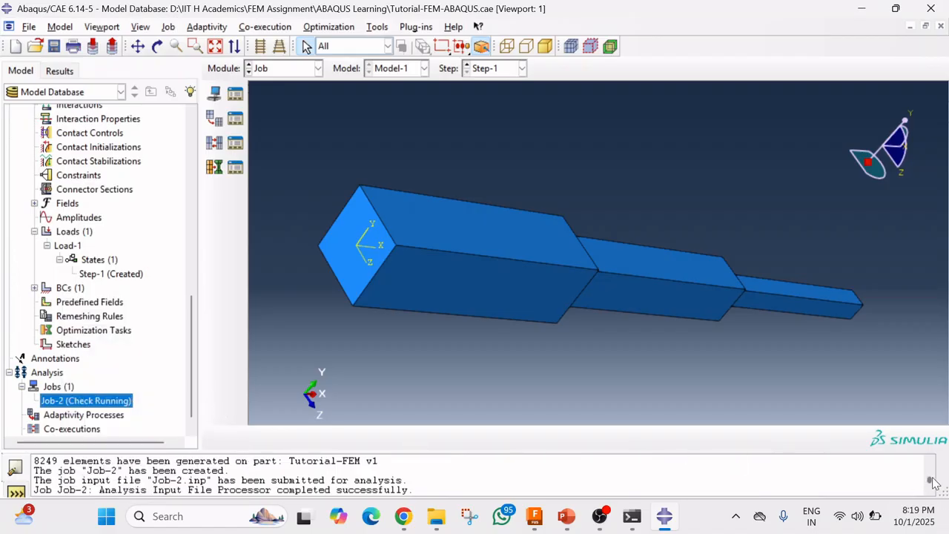
pyautogui.rightClick(104, 405)
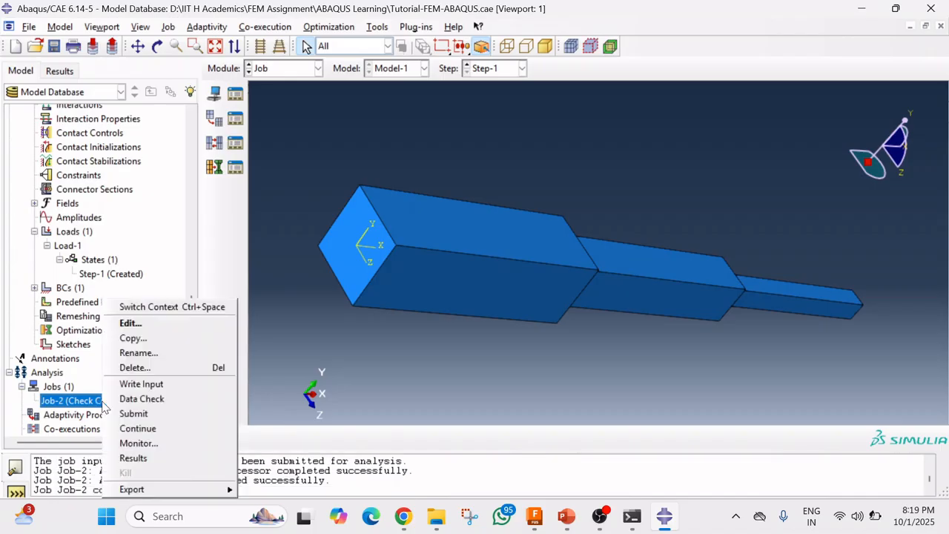
pyautogui.click(364, 386)
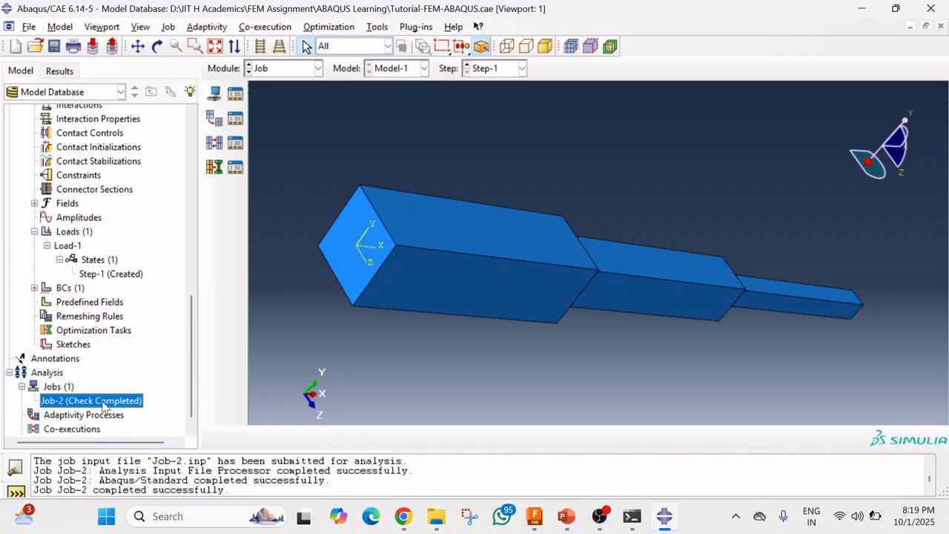
# Submit Job-2 for analysis, overwriting its existing job files.
pyautogui.rightClick(97, 405)
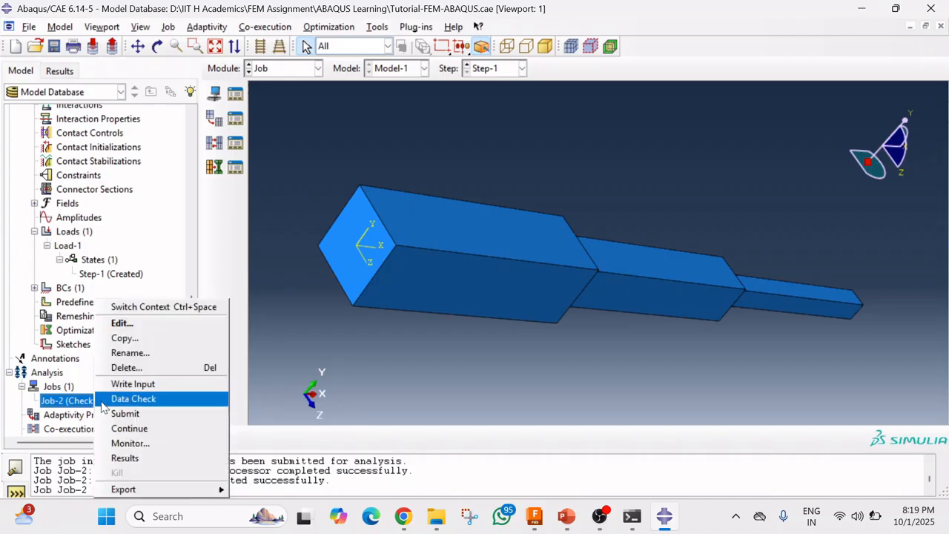
pyautogui.click(108, 414)
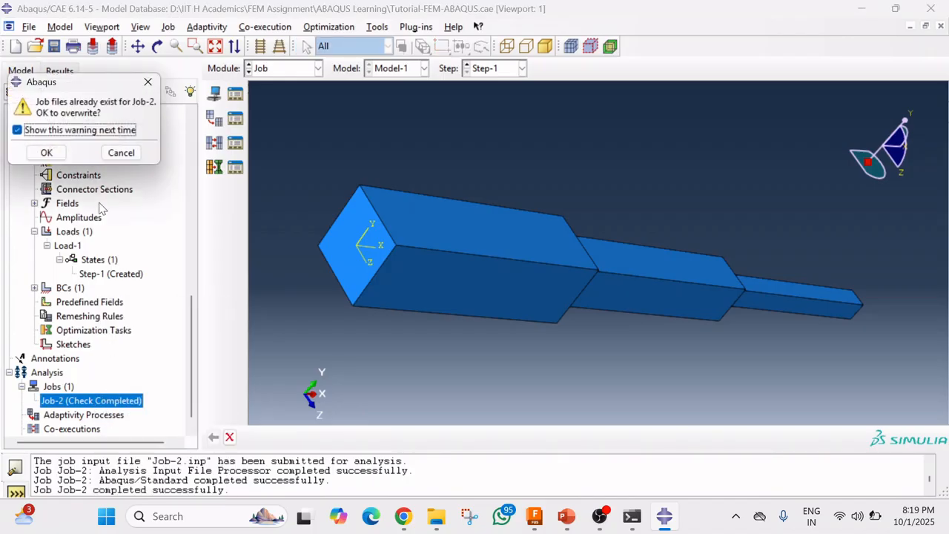
pyautogui.click(49, 155)
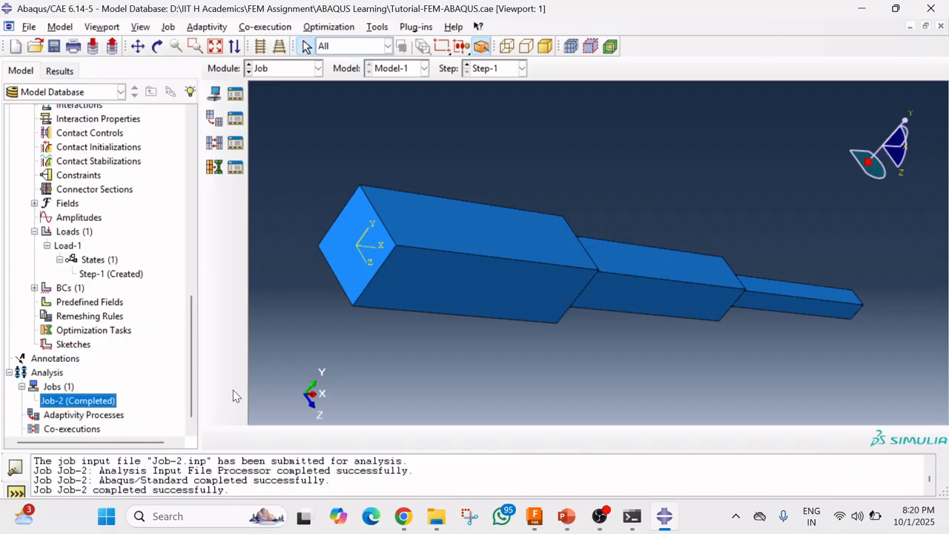
# Open the Job-2 results and compare the bar's undeformed and deformed shapes.
pyautogui.rightClick(97, 402)
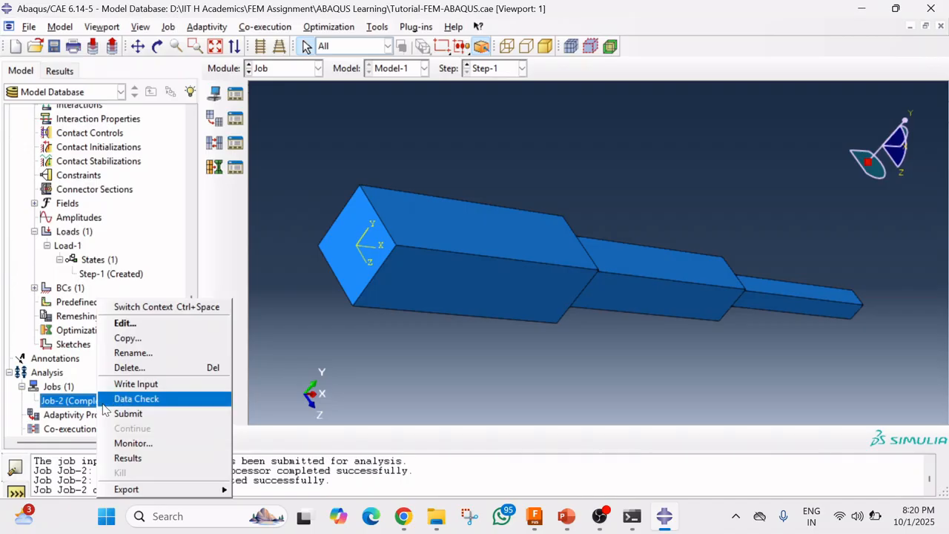
pyautogui.click(134, 457)
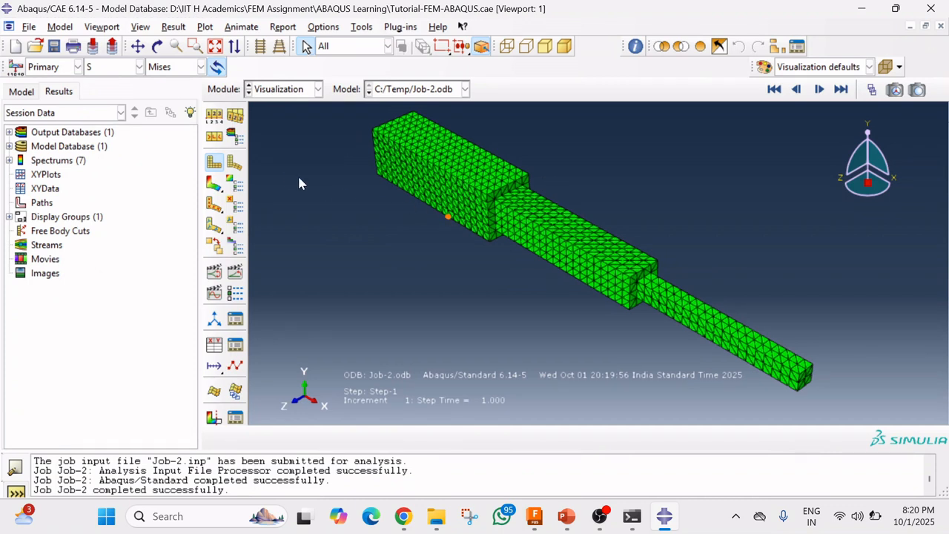
pyautogui.click(238, 167)
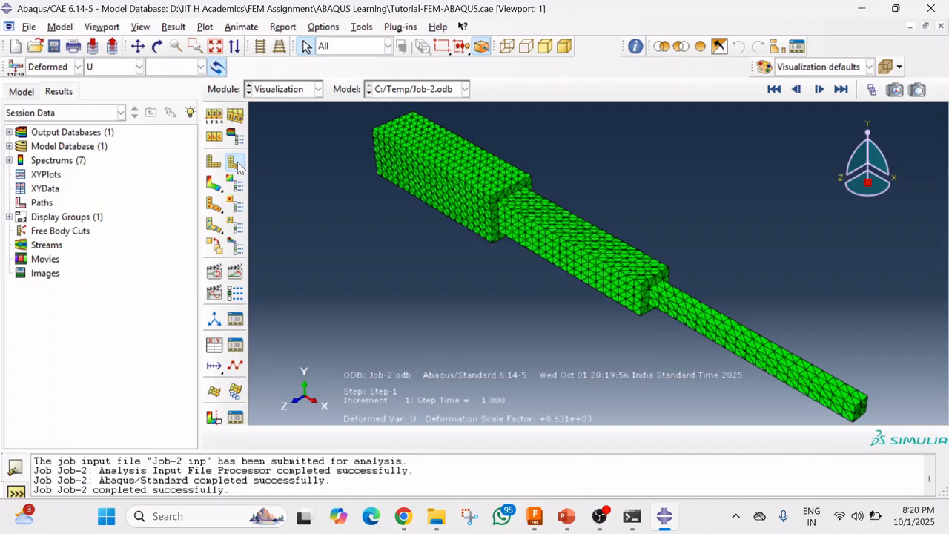
pyautogui.click(214, 163)
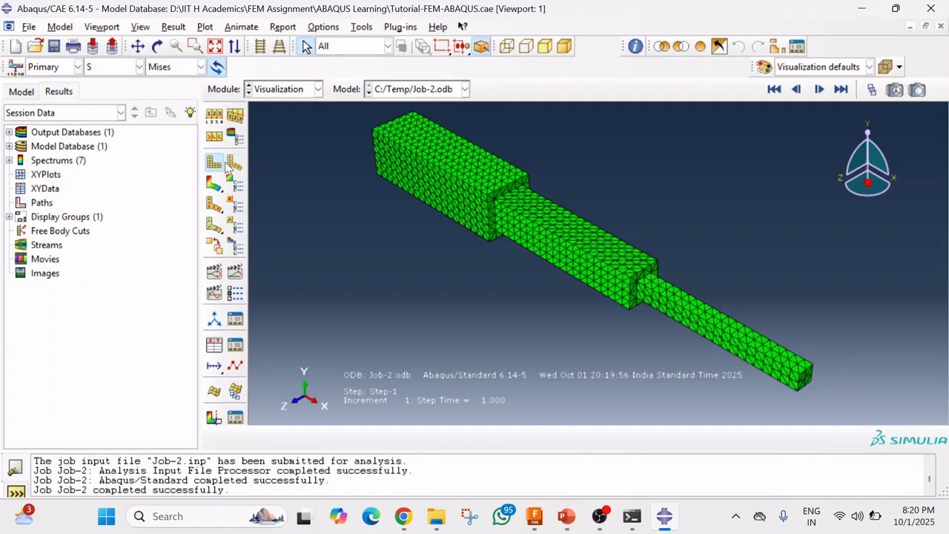
pyautogui.click(232, 165)
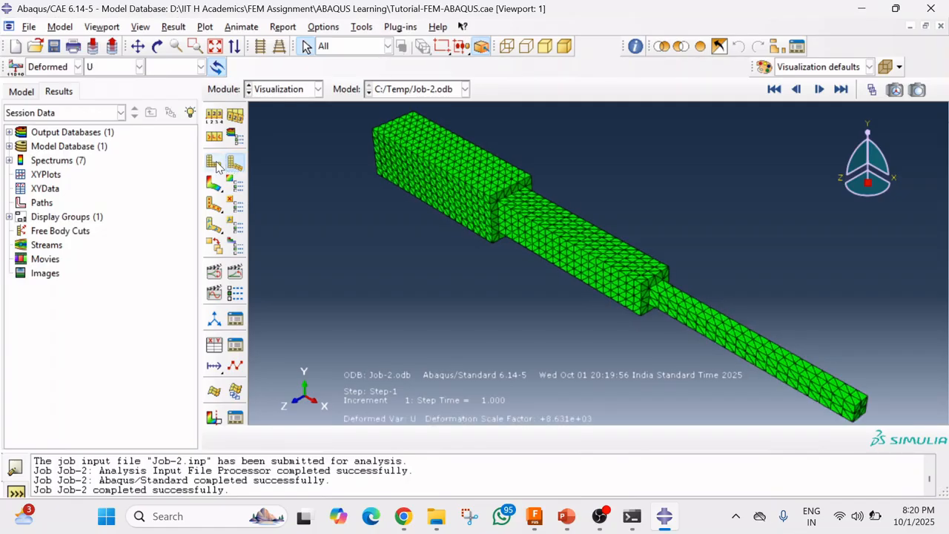
pyautogui.click(224, 165)
pyautogui.scroll(-2, 415, 216)
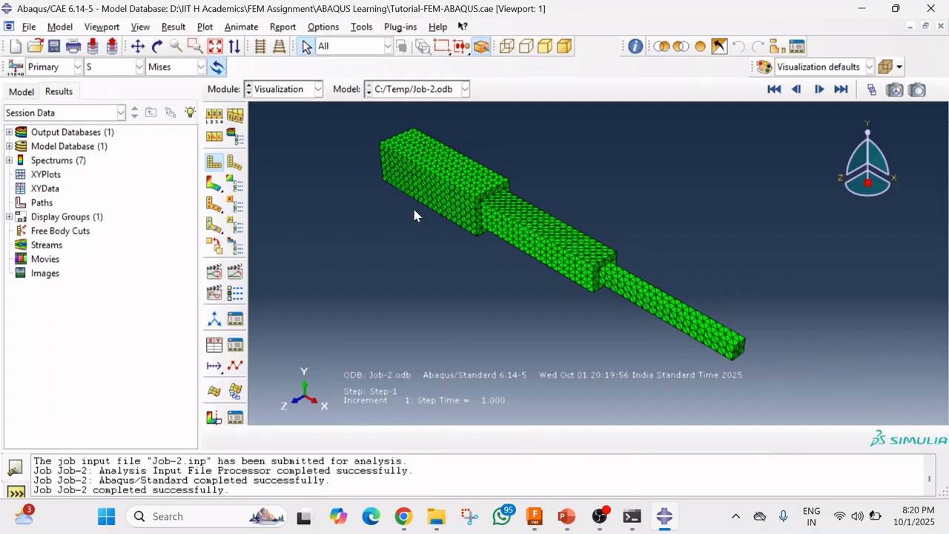
pyautogui.click(233, 164)
pyautogui.click(224, 165)
pyautogui.click(234, 163)
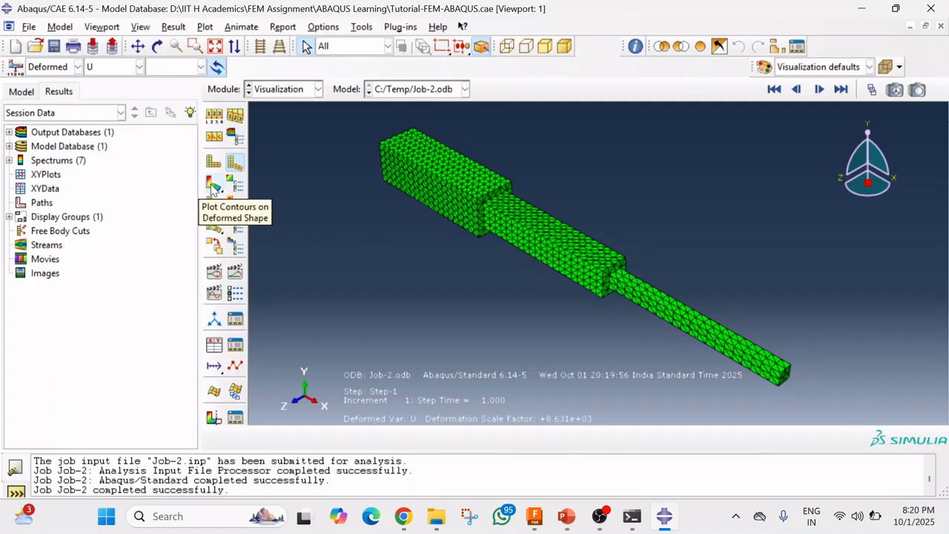
# Plot the Mises stress contours on the deformed shape and probe element stress values in the bar's thinnest section.
pyautogui.click(213, 184)
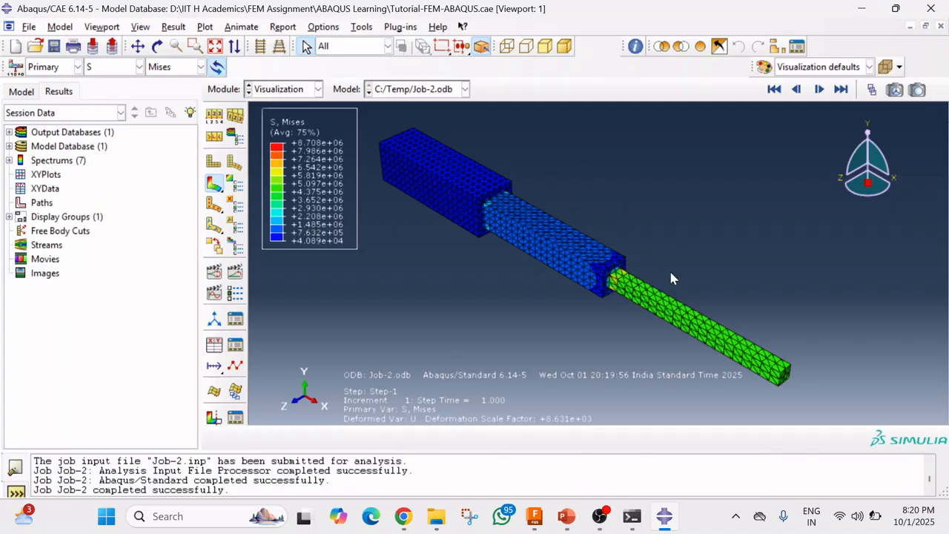
pyautogui.click(362, 26)
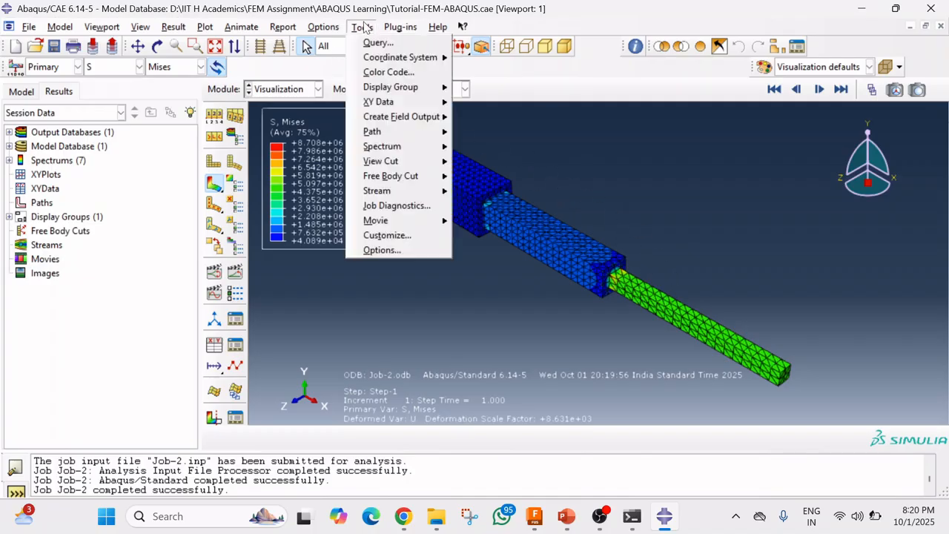
pyautogui.click(373, 42)
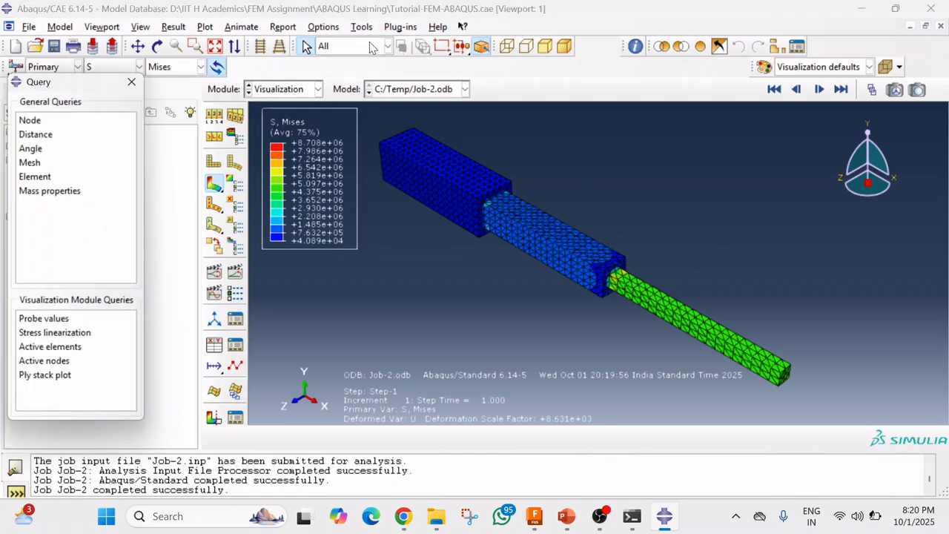
pyautogui.click(34, 319)
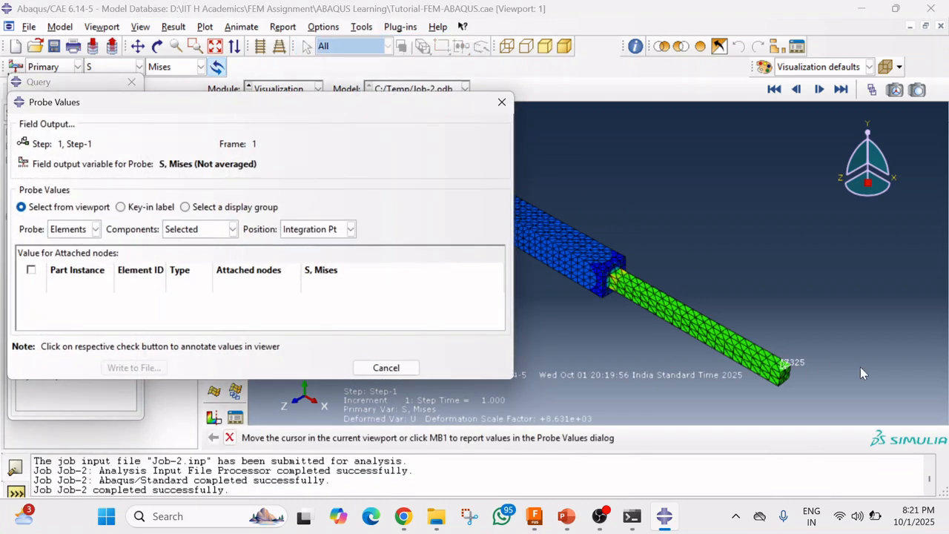
pyautogui.moveTo(780, 387)
pyautogui.scroll(5, 804, 378)
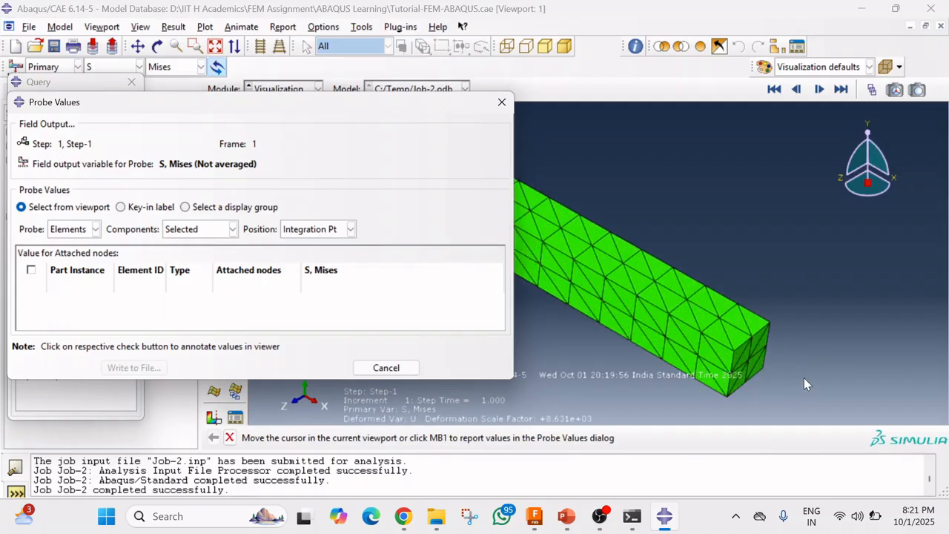
pyautogui.moveTo(686, 320)
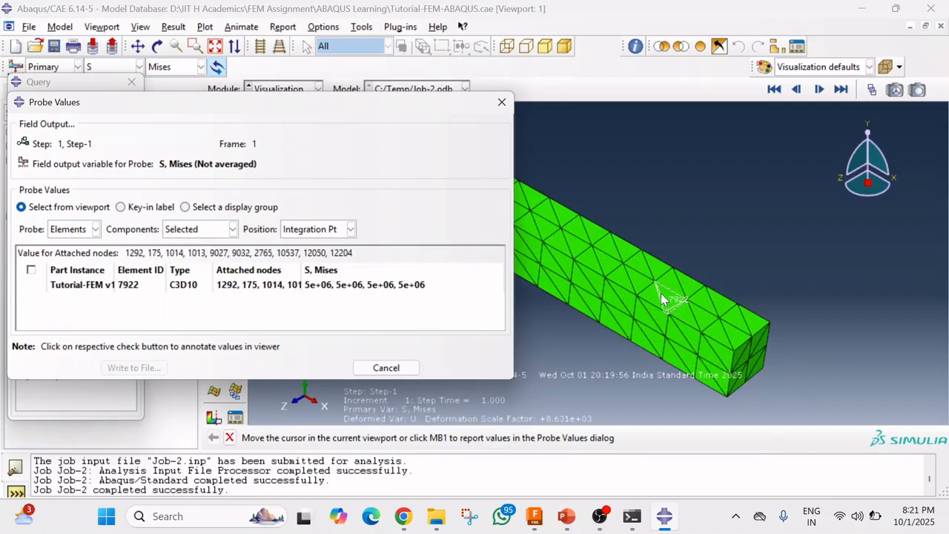
pyautogui.moveTo(647, 282)
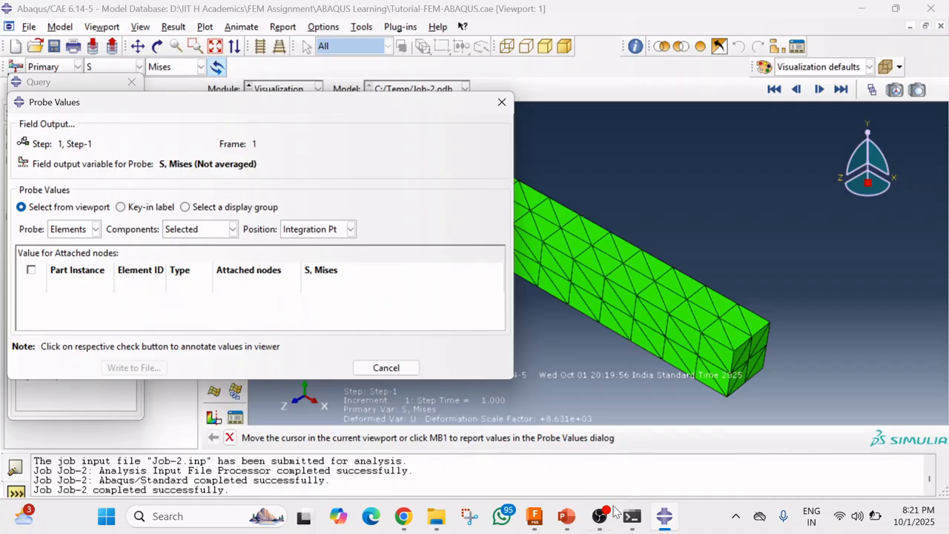
# Switch to the PowerPoint presentation and review the slide comparing the stresses from ABAQUS and FEM/MATLAB.
pyautogui.click(568, 519)
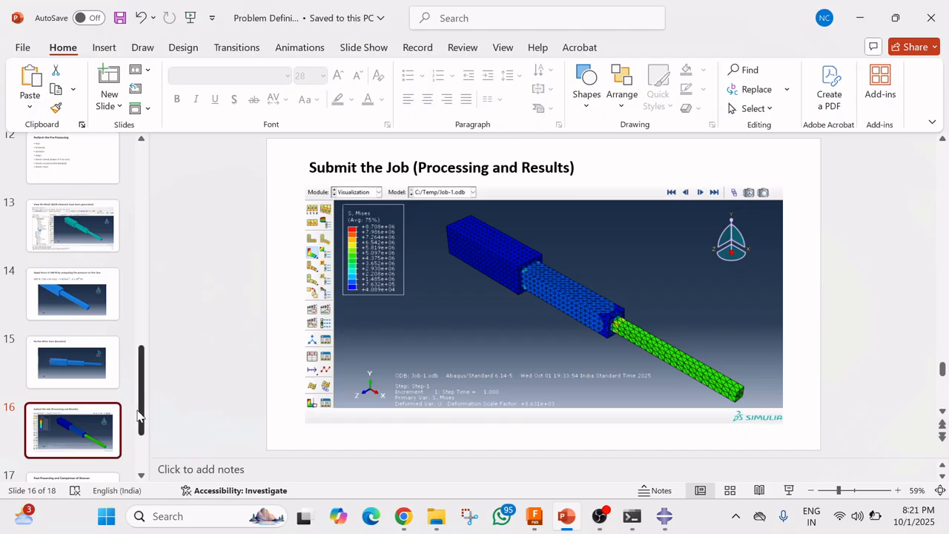
pyautogui.scroll(-2, 119, 431)
pyautogui.click(85, 371)
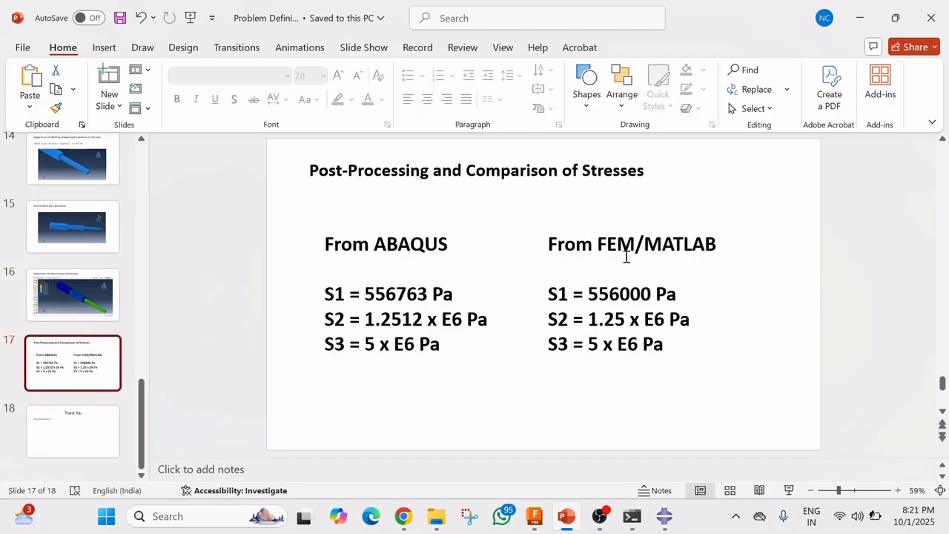
pyautogui.moveTo(670, 349); pyautogui.dragTo(604, 294)
pyautogui.click(439, 343)
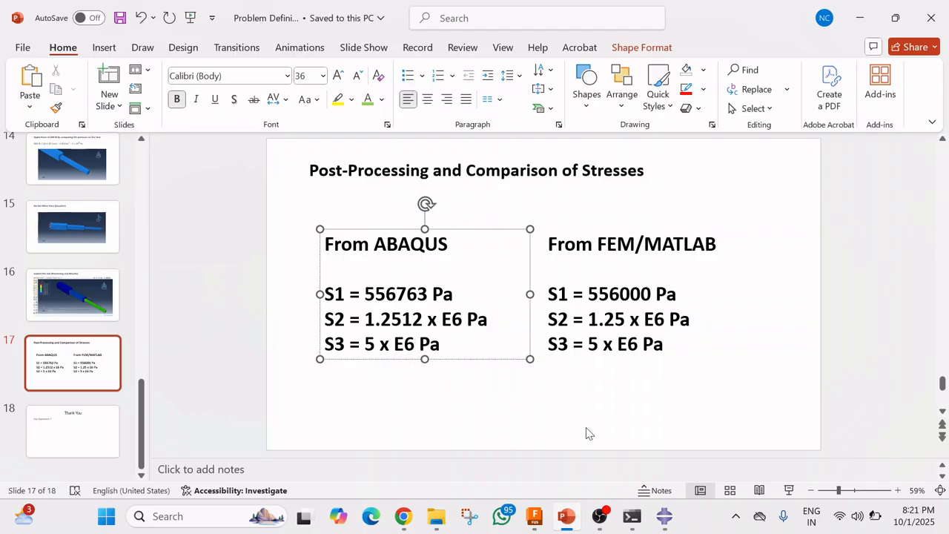
# Return to Abaqus/CAE and probe the Mises stress in the bar's middle section, checking it against S2 on the PowerPoint slide.
pyautogui.click(665, 516)
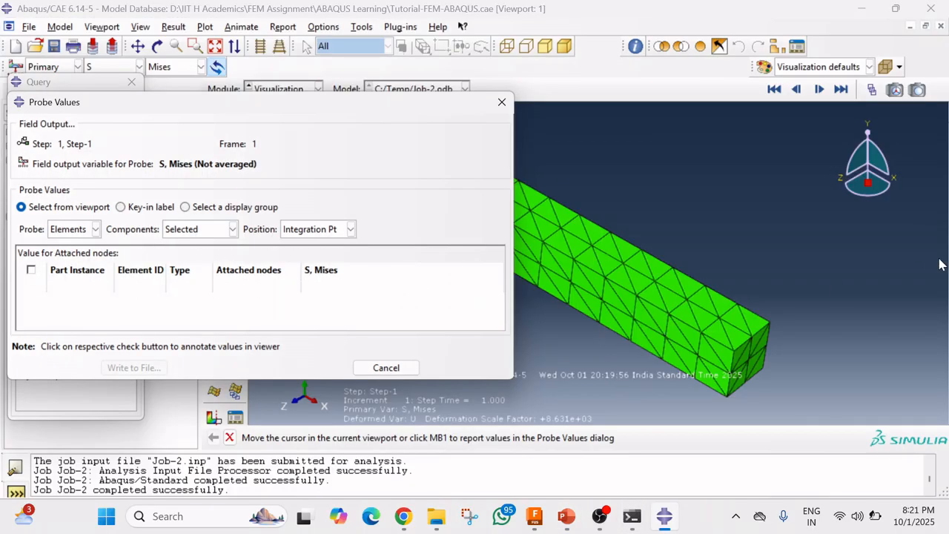
pyautogui.scroll(4, 868, 384)
pyautogui.scroll(-4, 697, 282)
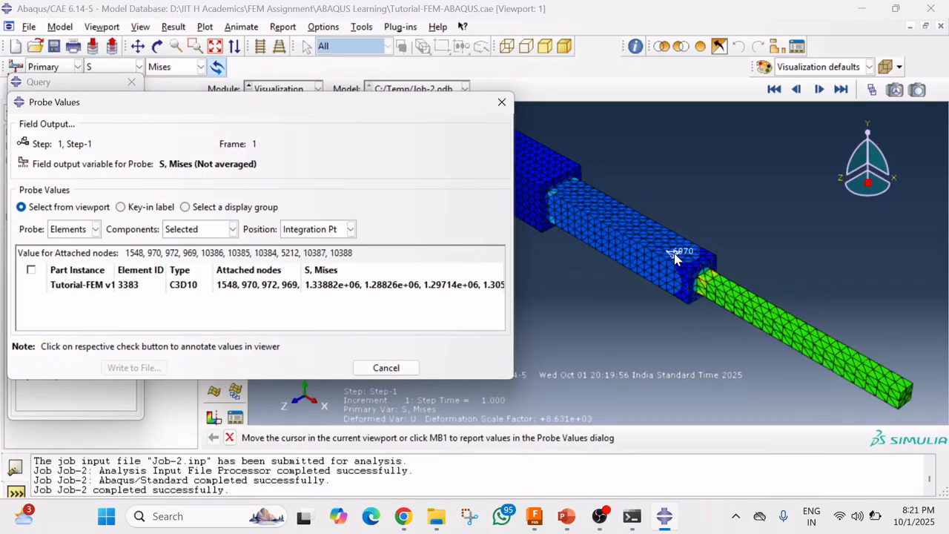
pyautogui.scroll(-2, 604, 224)
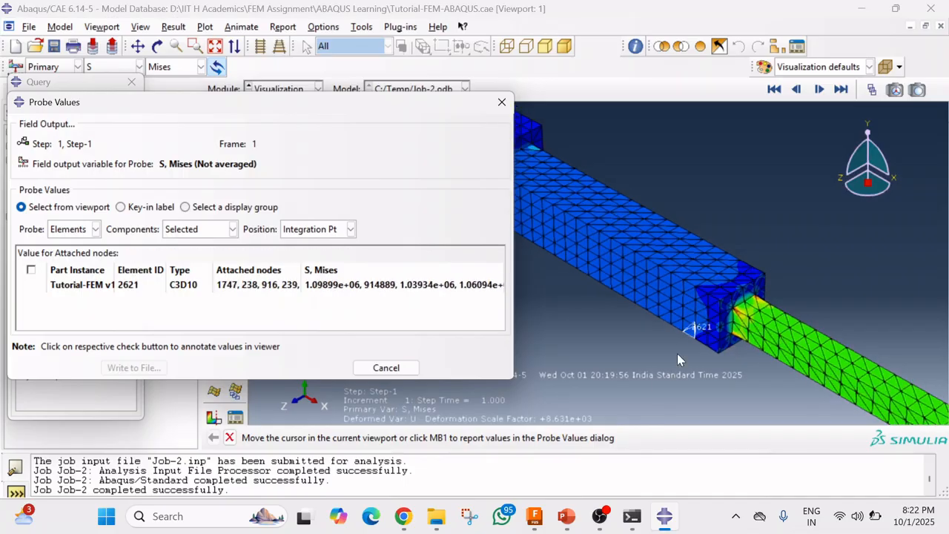
pyautogui.click(566, 516)
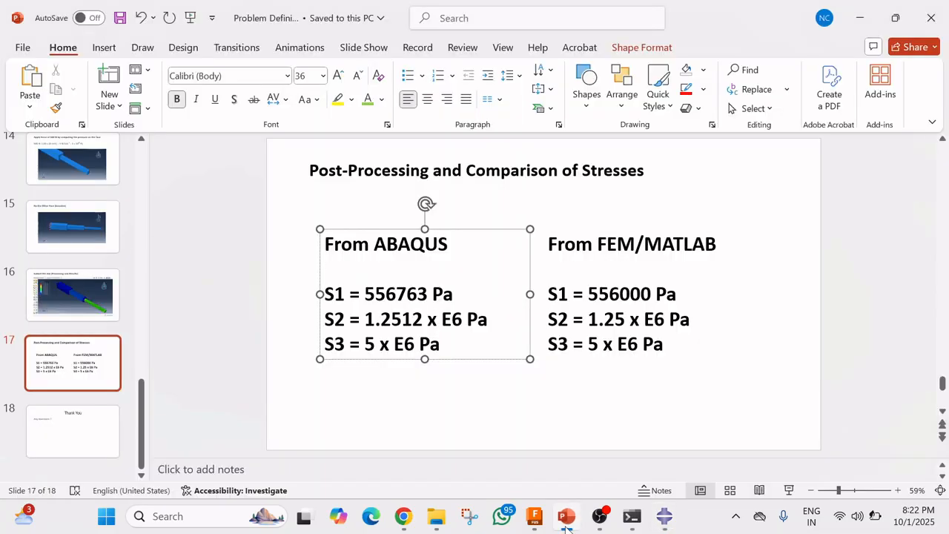
pyautogui.click(566, 519)
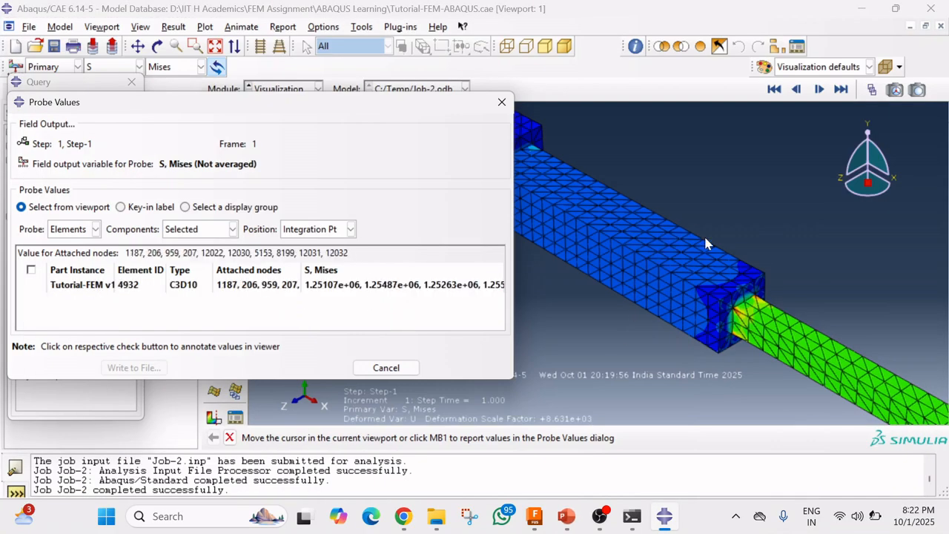
# Probe the Mises stress in the bar's thickest section and compare it with S1 on the PowerPoint stress comparison slide.
pyautogui.scroll(-4, 706, 243)
pyautogui.scroll(5, 662, 261)
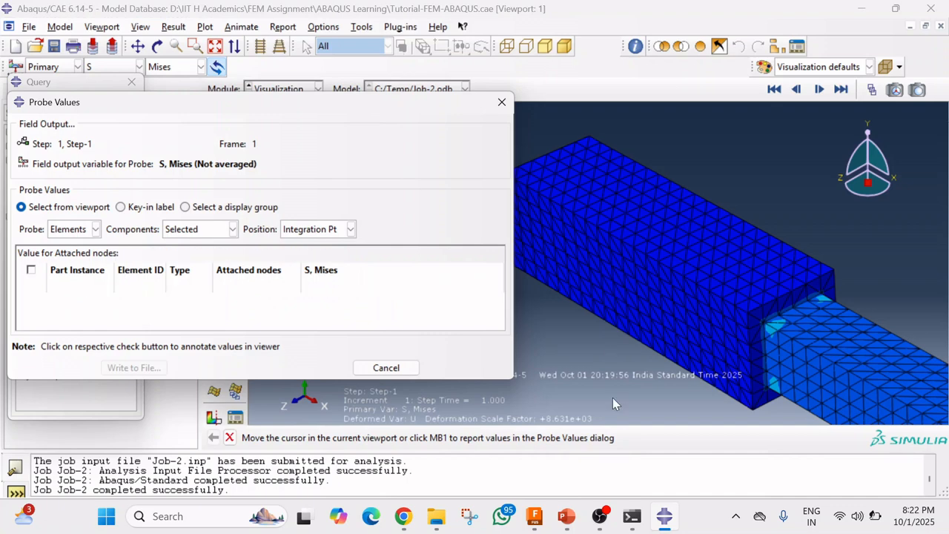
pyautogui.click(568, 517)
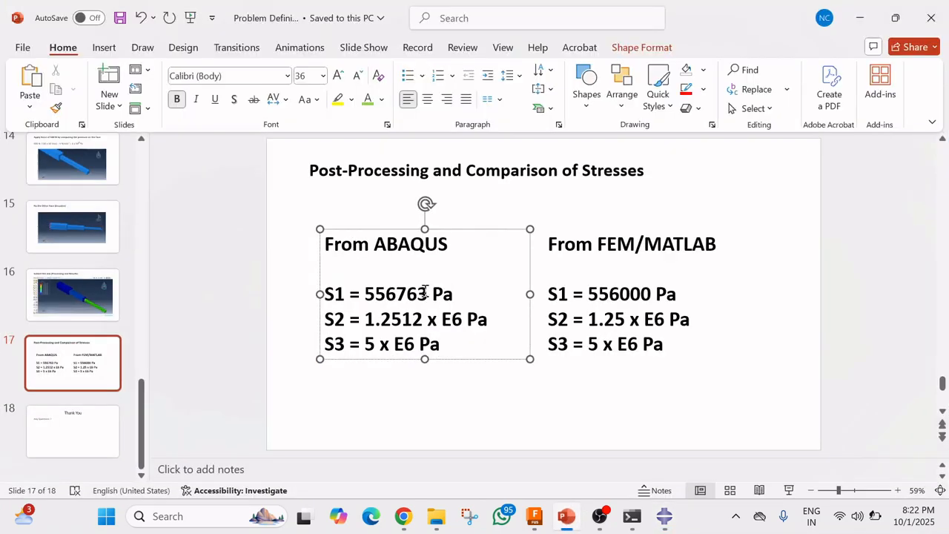
pyautogui.click(576, 401)
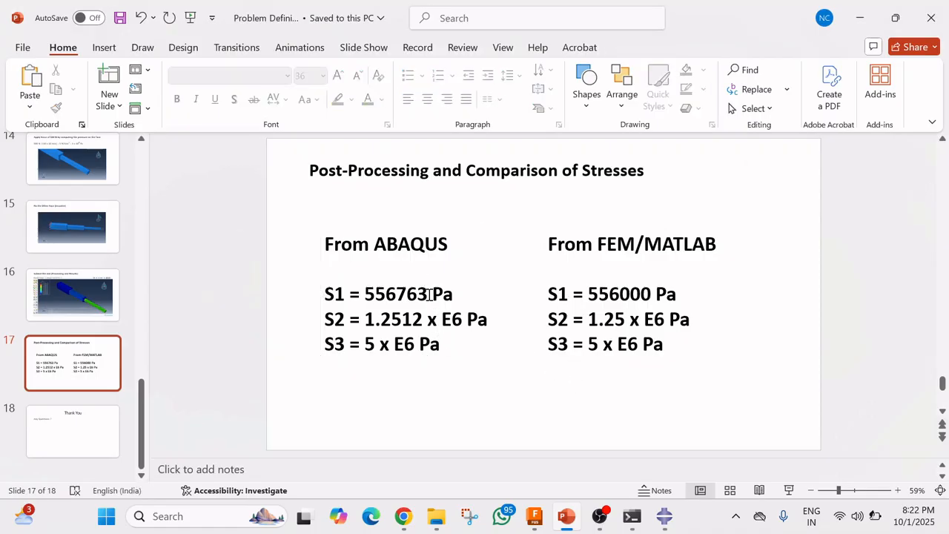